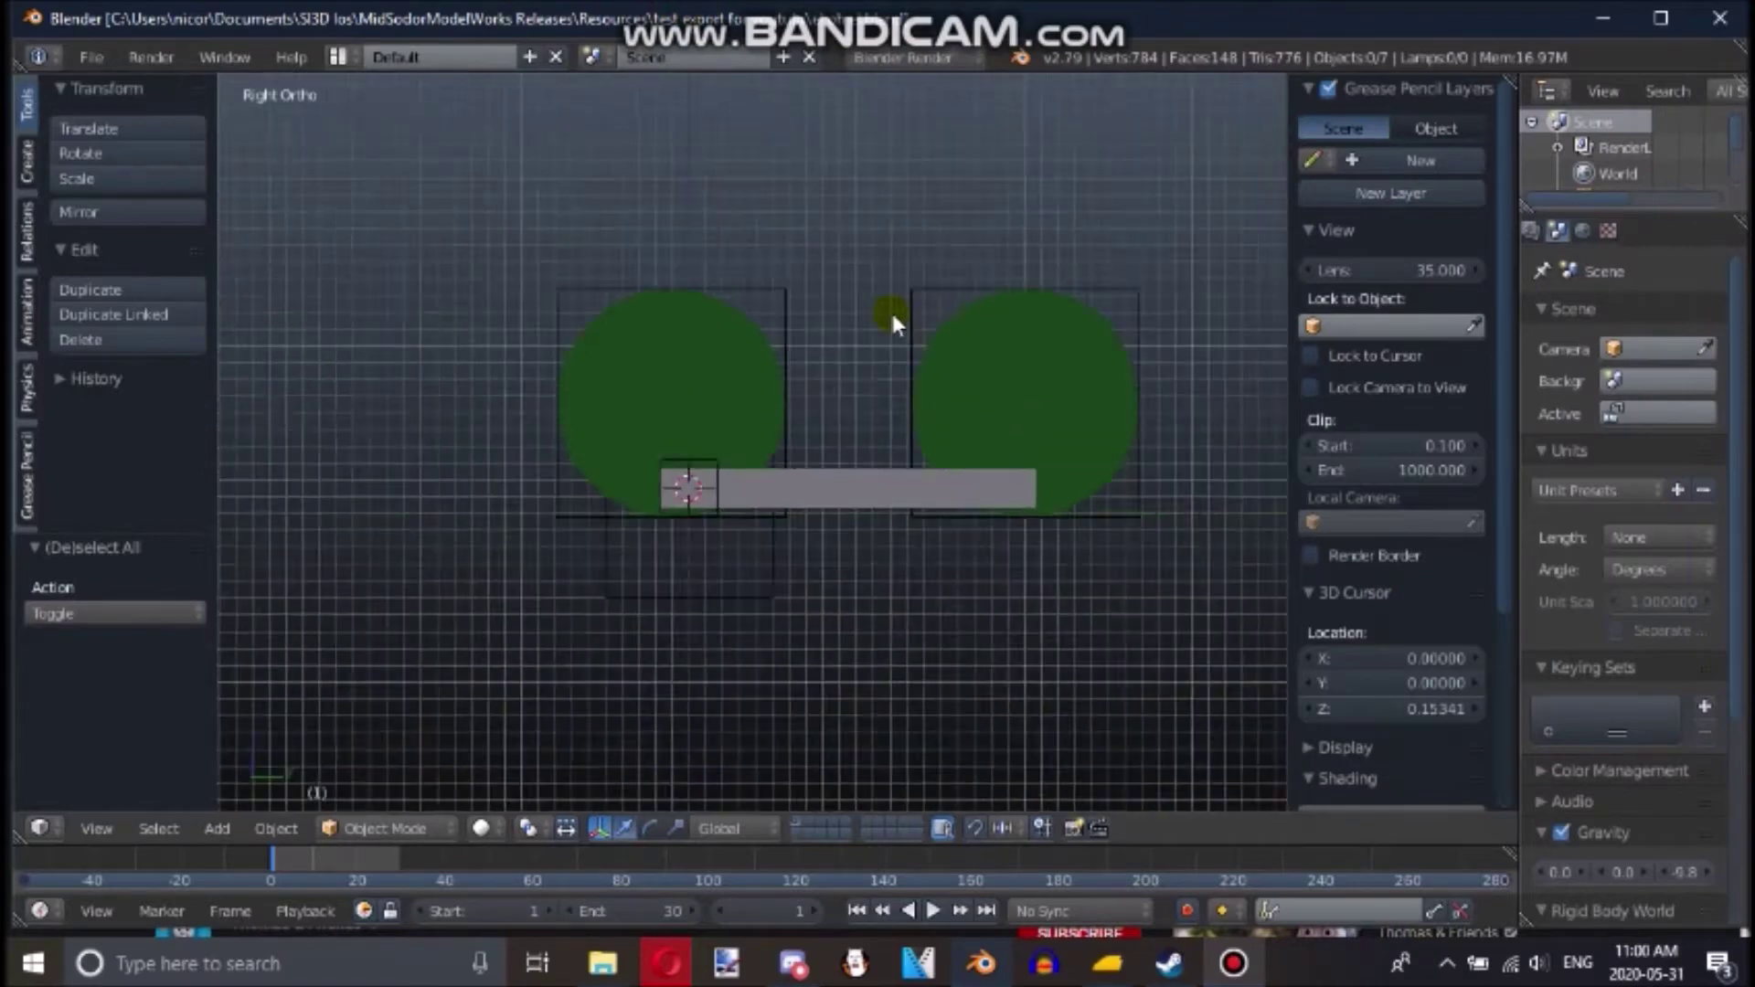
- Examine the wheel and connecting rod model from the side and at an angle
scroll(868, 287, down, 1)
shift+middle_drag(750, 282, 859, 344)
scroll(590, 274, down, 2)
scroll(653, 309, up, 6)
scroll(657, 320, down, 5)
scroll(811, 345, up, 7)
middle_drag(604, 452, 818, 270)
scroll(819, 270, down, 3)
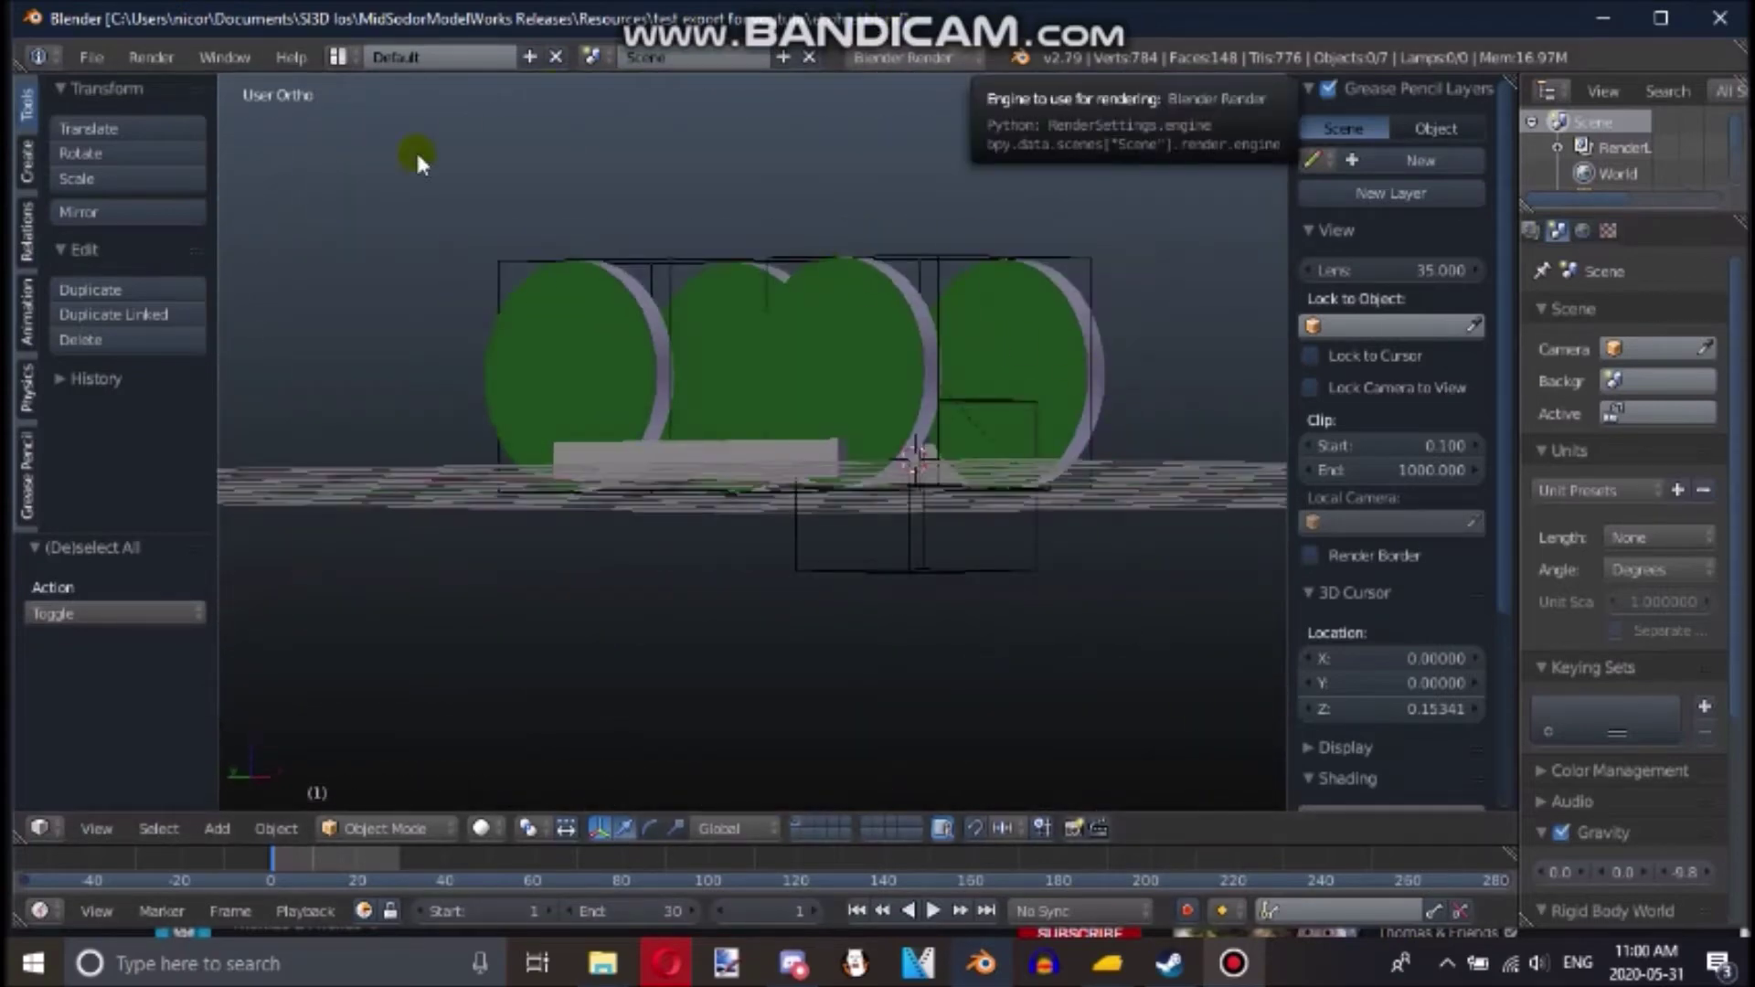
click(1235, 965)
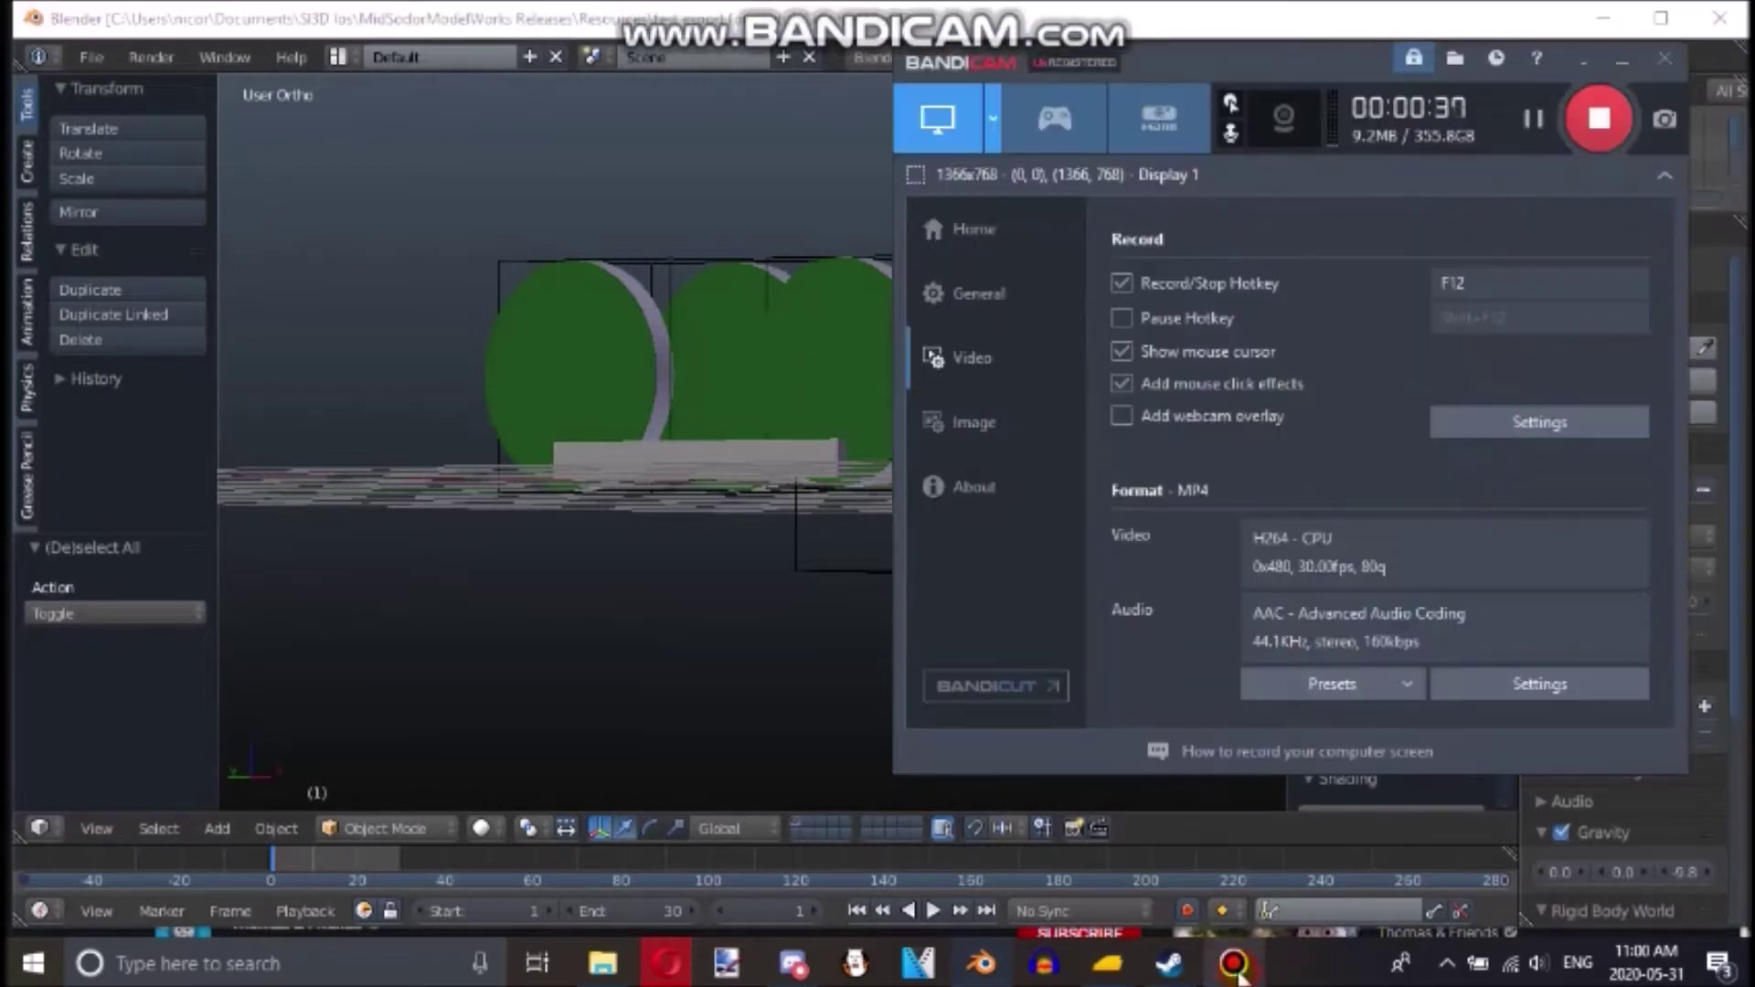
click(595, 23)
- Parent the two wheel helpers, b.r.wheel1 and b.r.wheel1.001, to the b.r.main helper using the plain Object option
middle_drag(802, 334, 1023, 650)
scroll(487, 487, up, 5)
scroll(692, 347, down, 4)
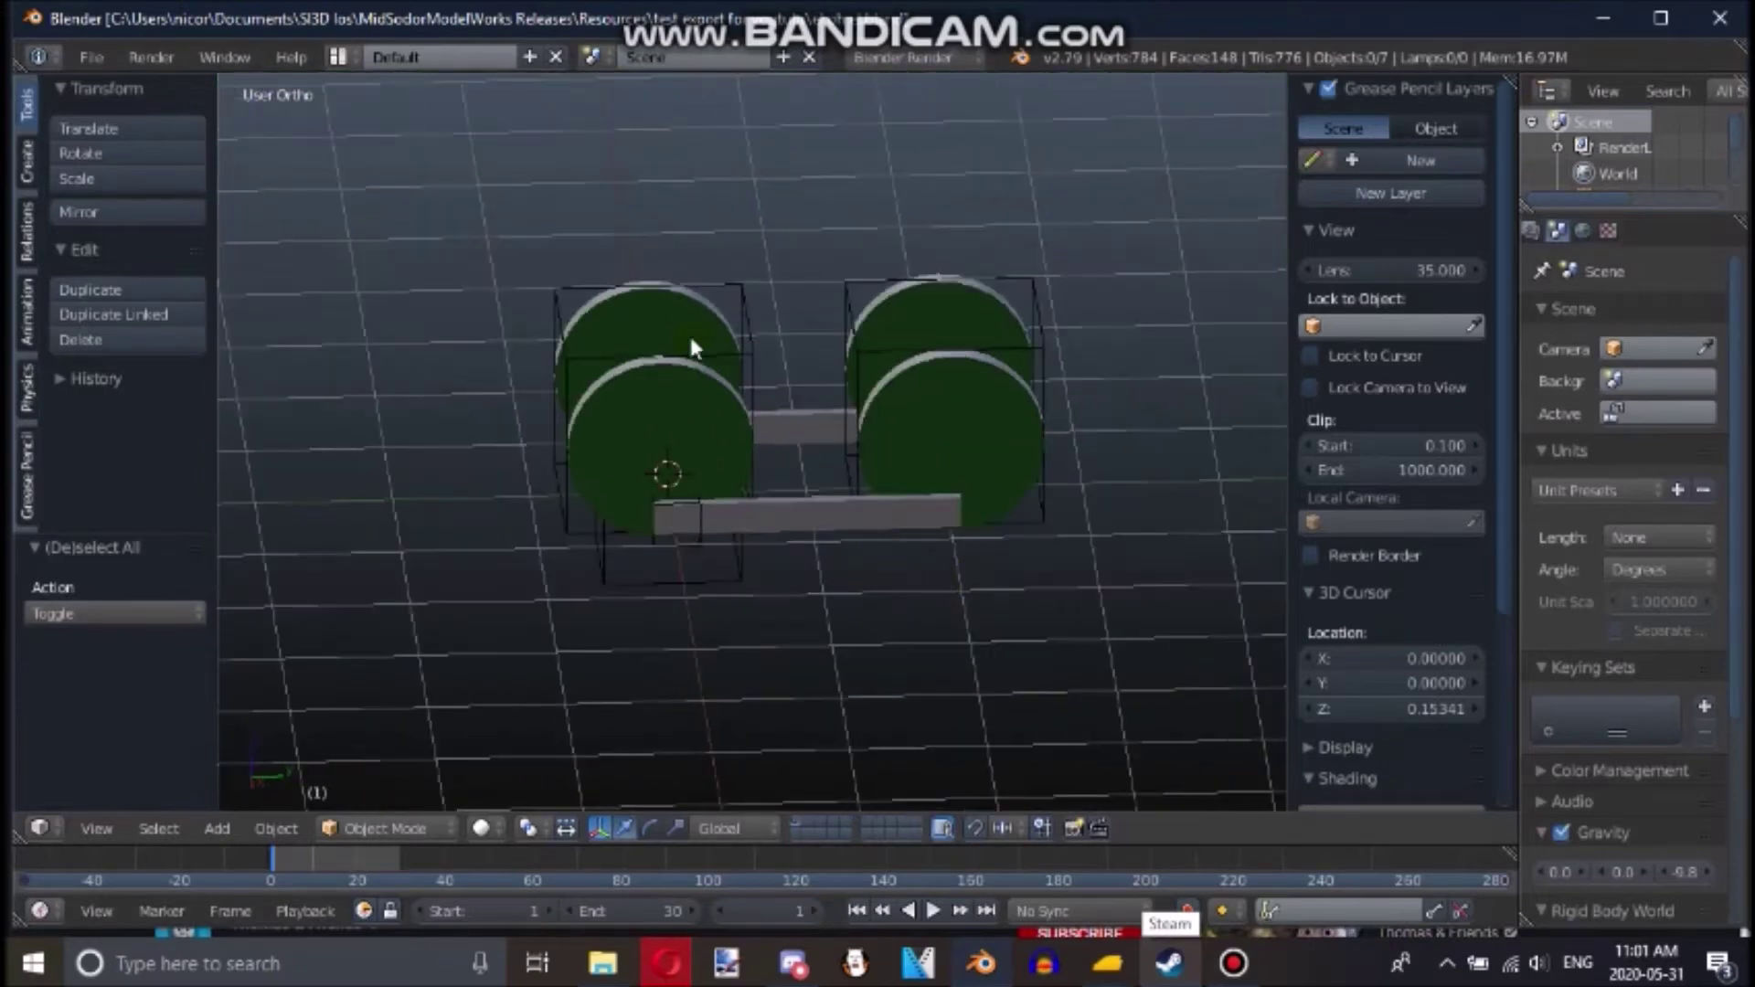
right_click(746, 320)
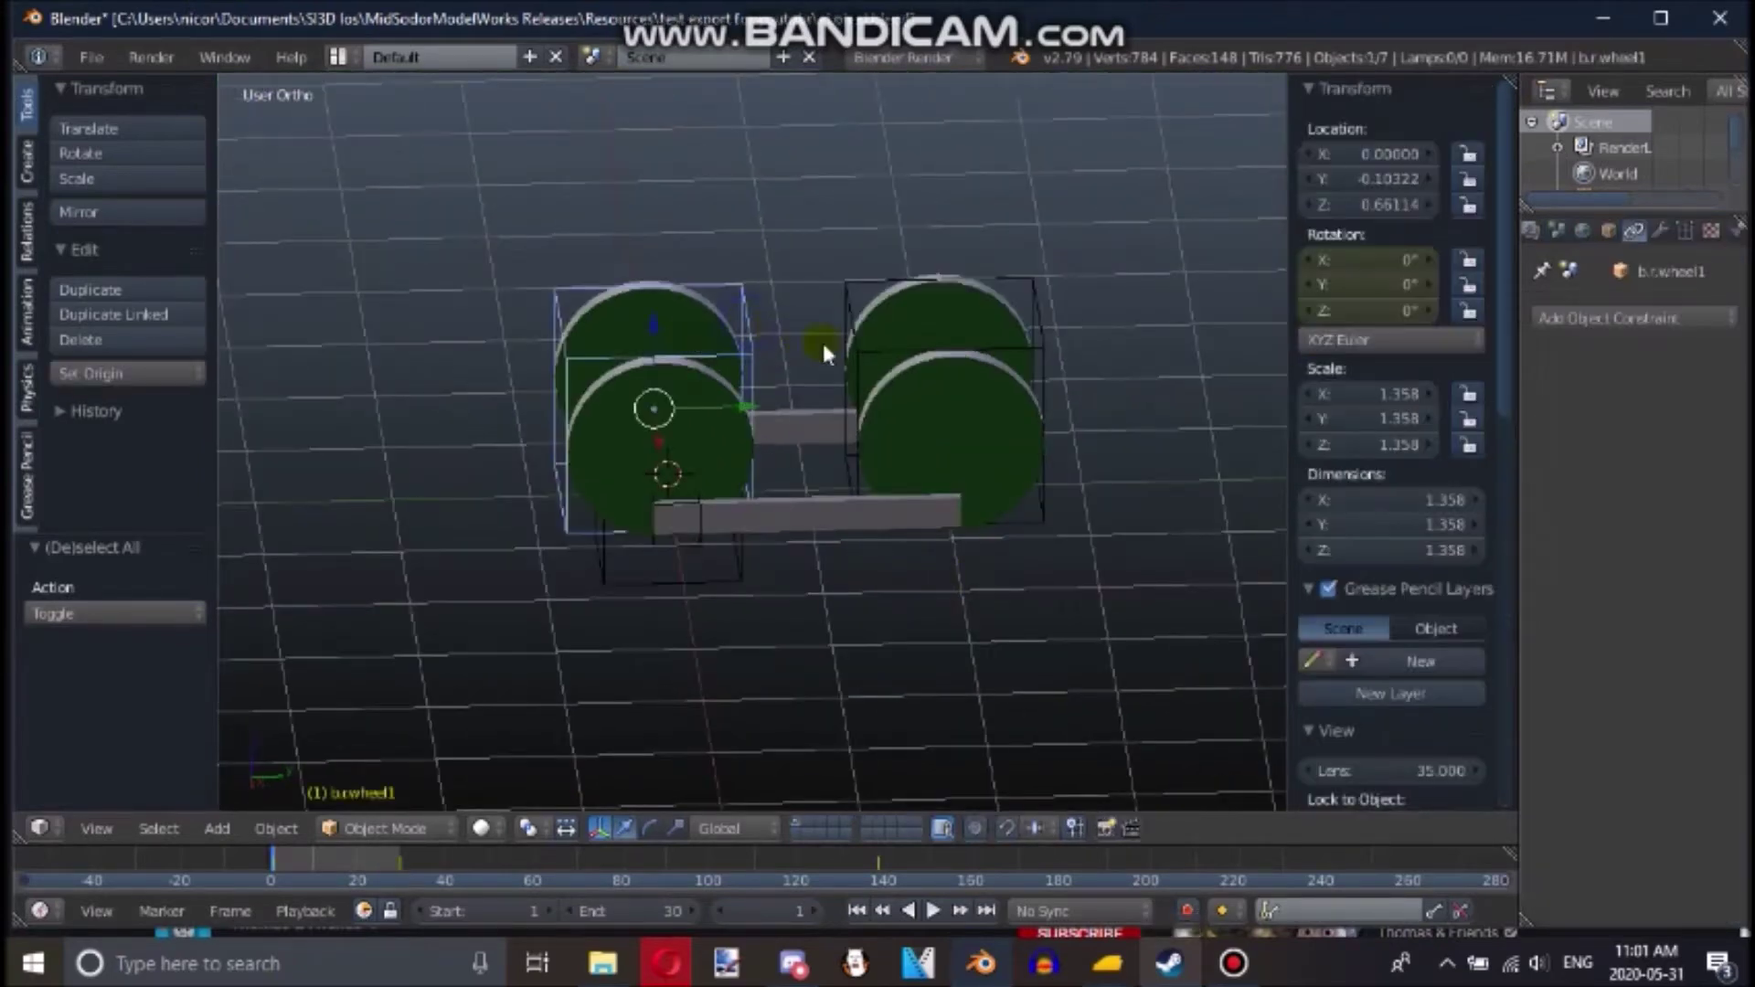
shift+right_click(847, 294)
middle_drag(842, 436, 876, 386)
scroll(876, 385, up, 5)
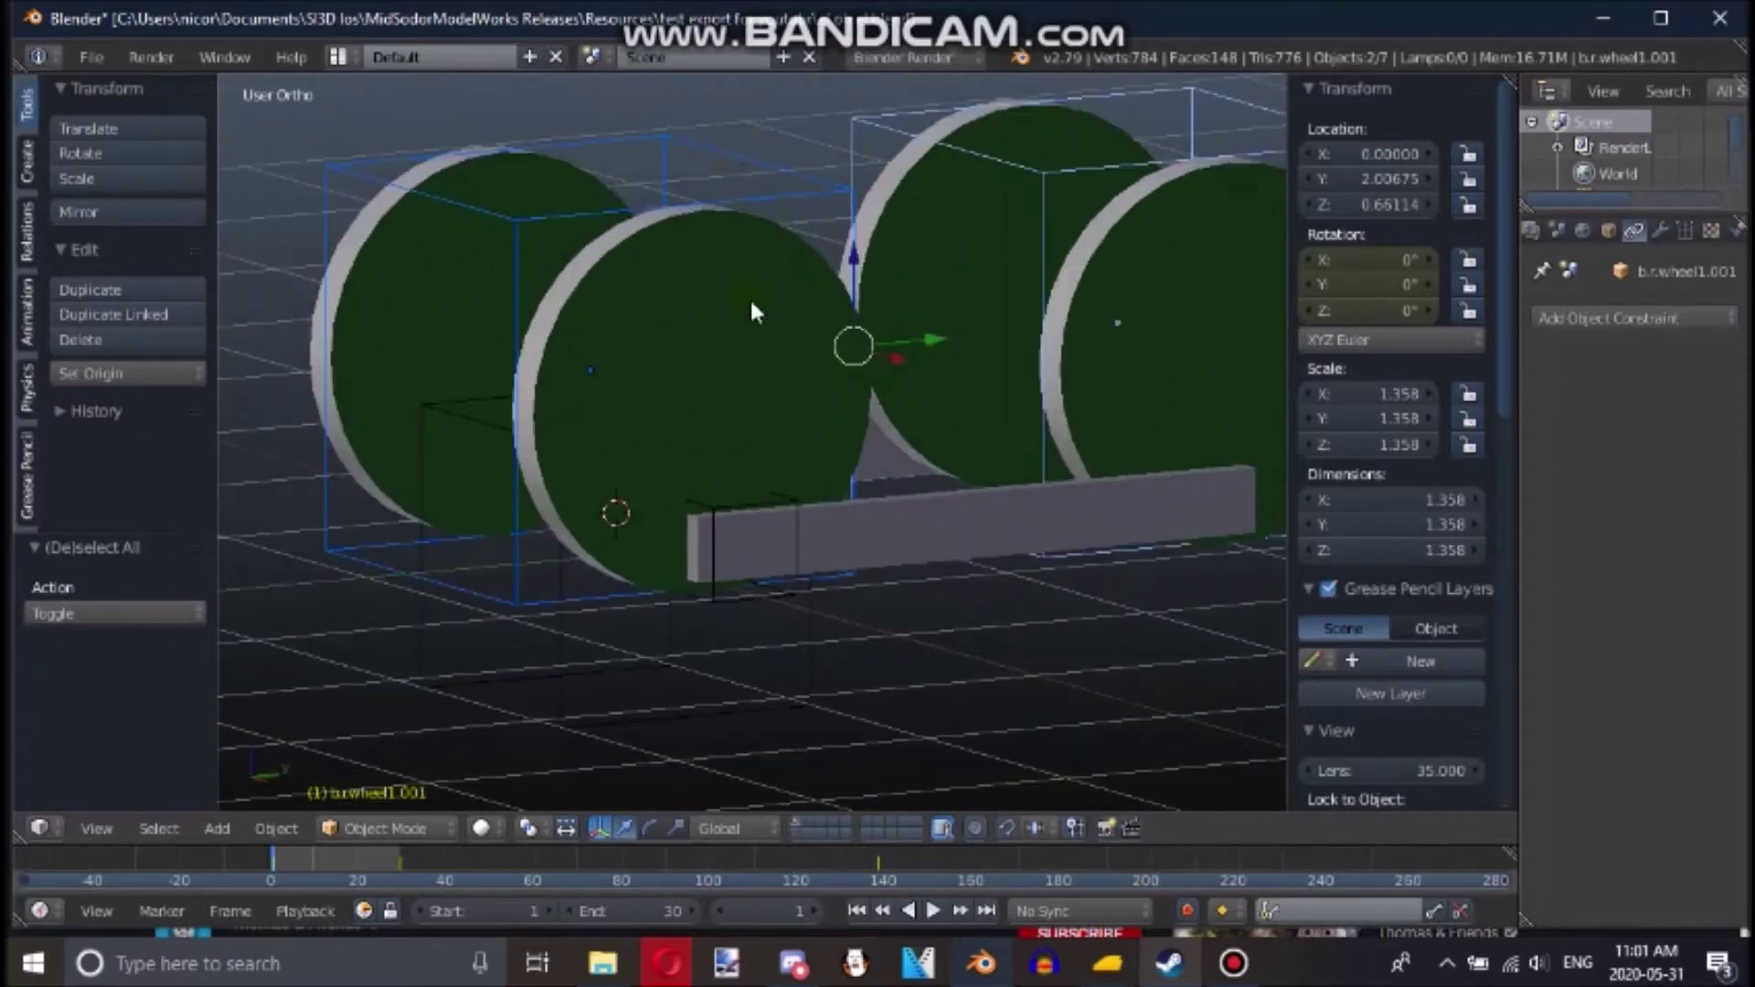
shift+right_click(658, 706)
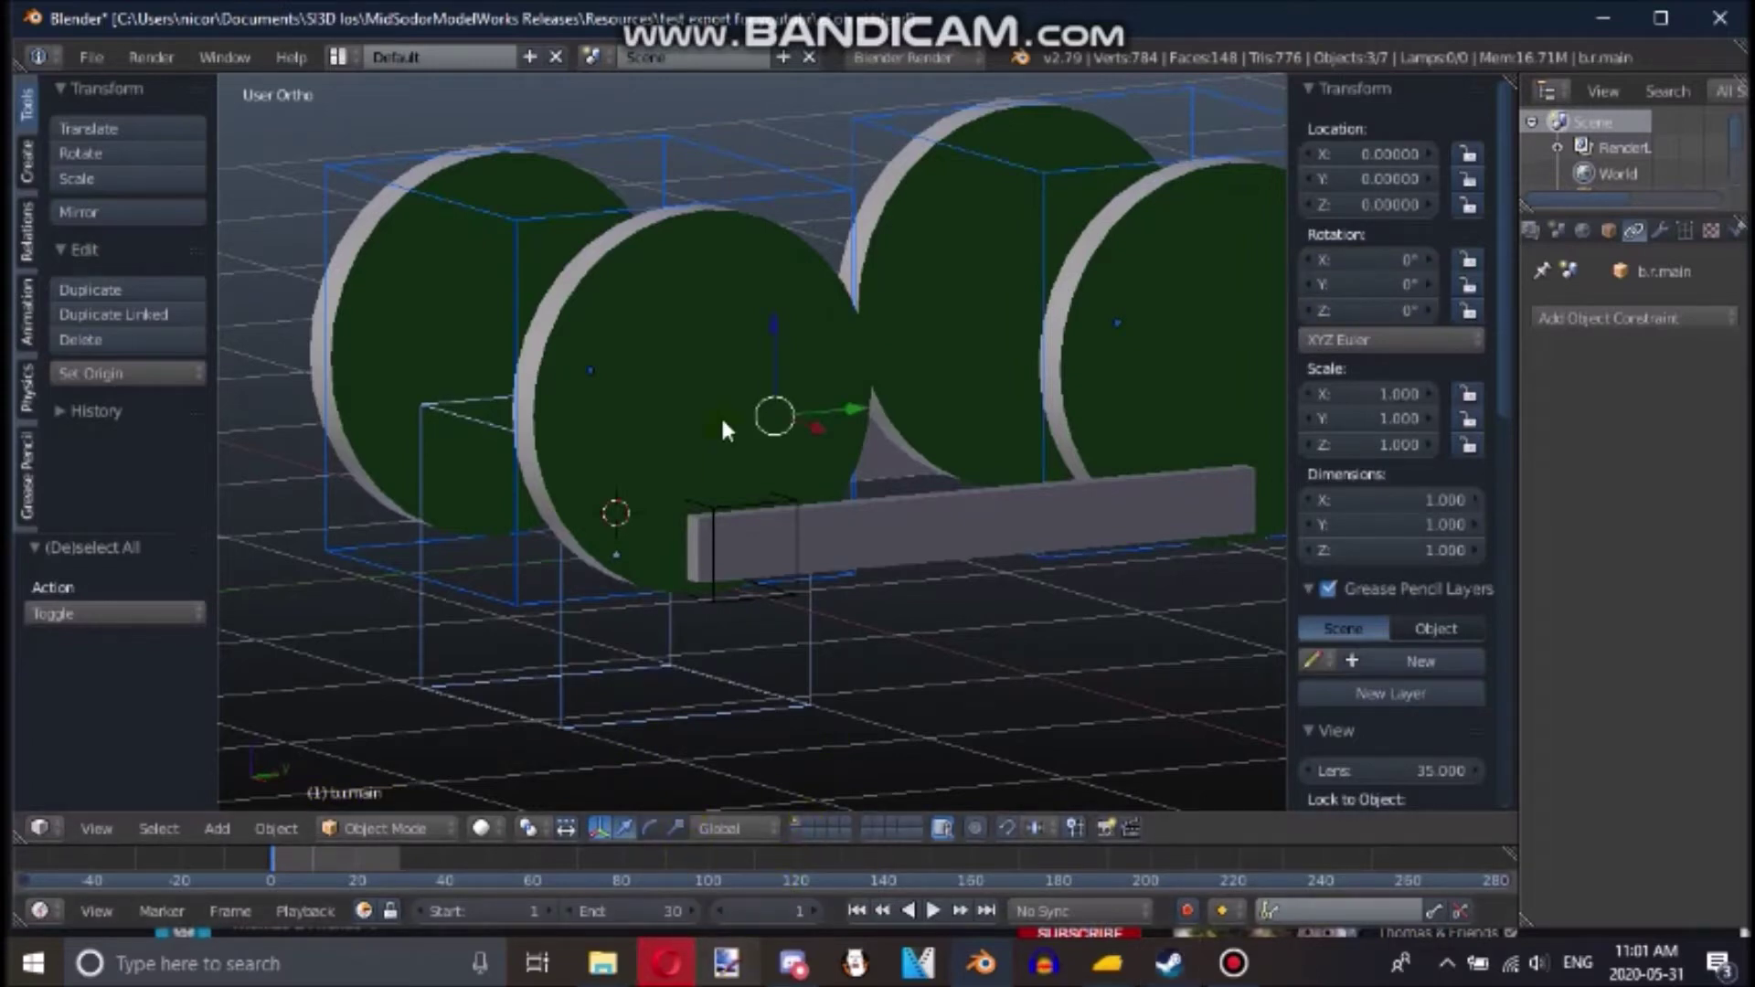
key(ctrl+p)
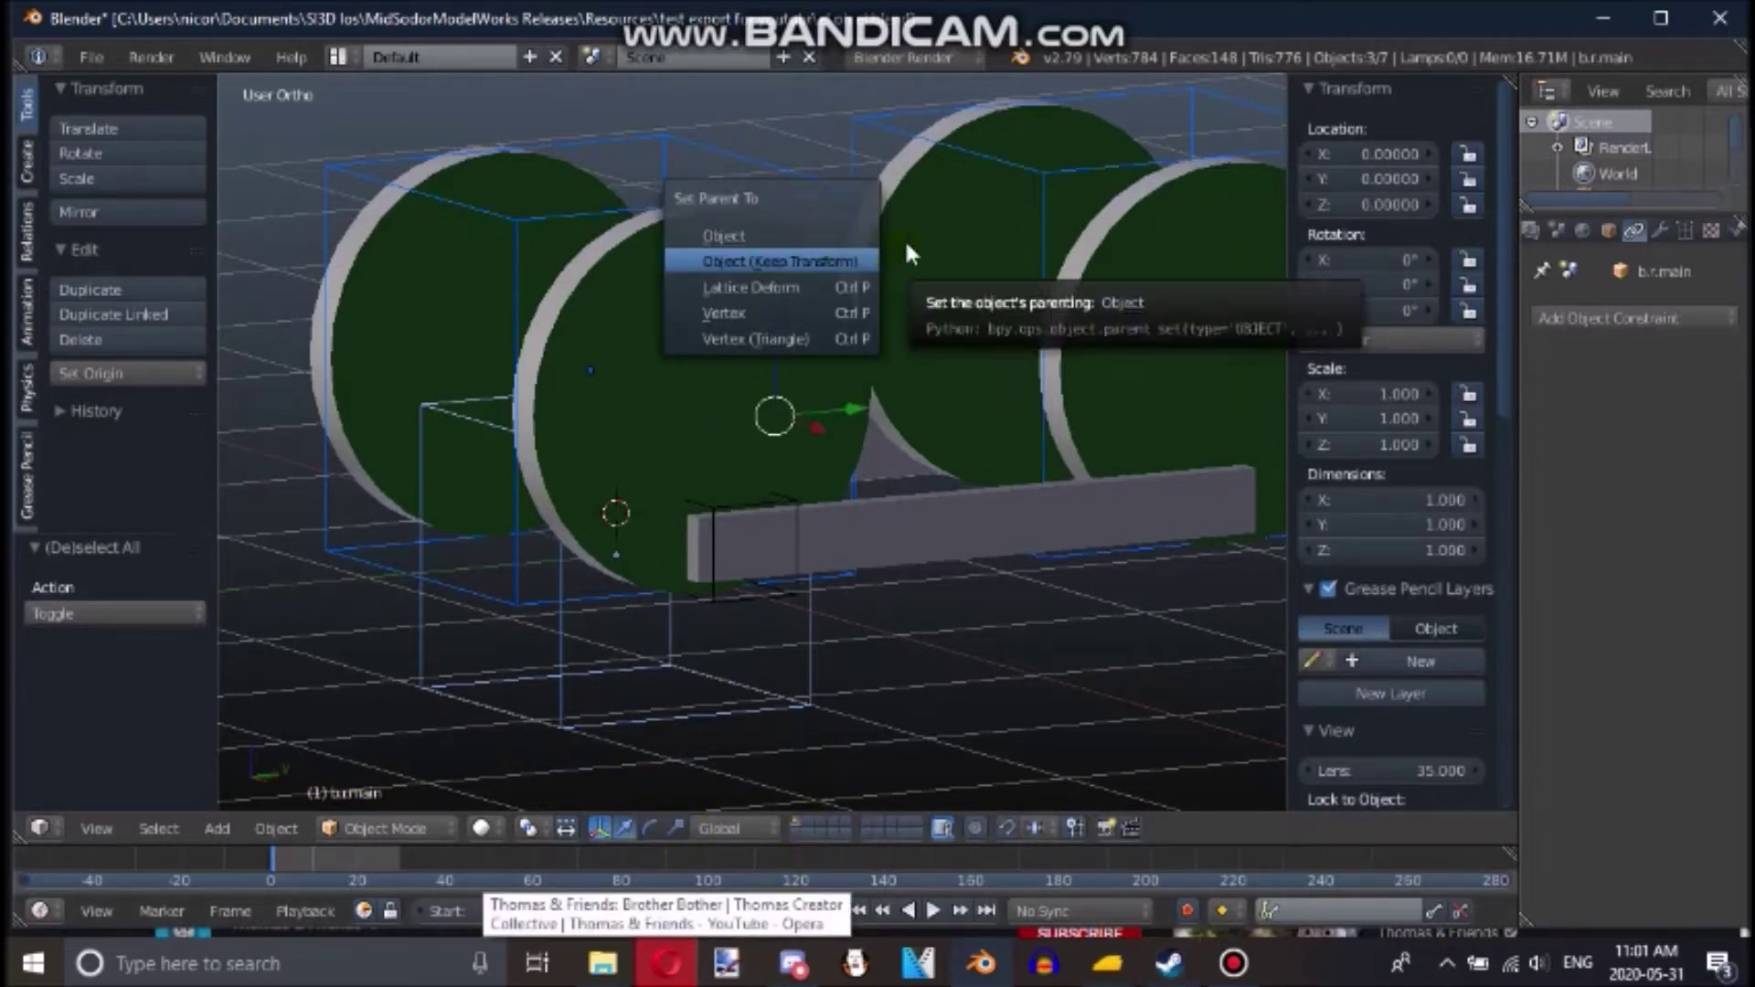
click(817, 235)
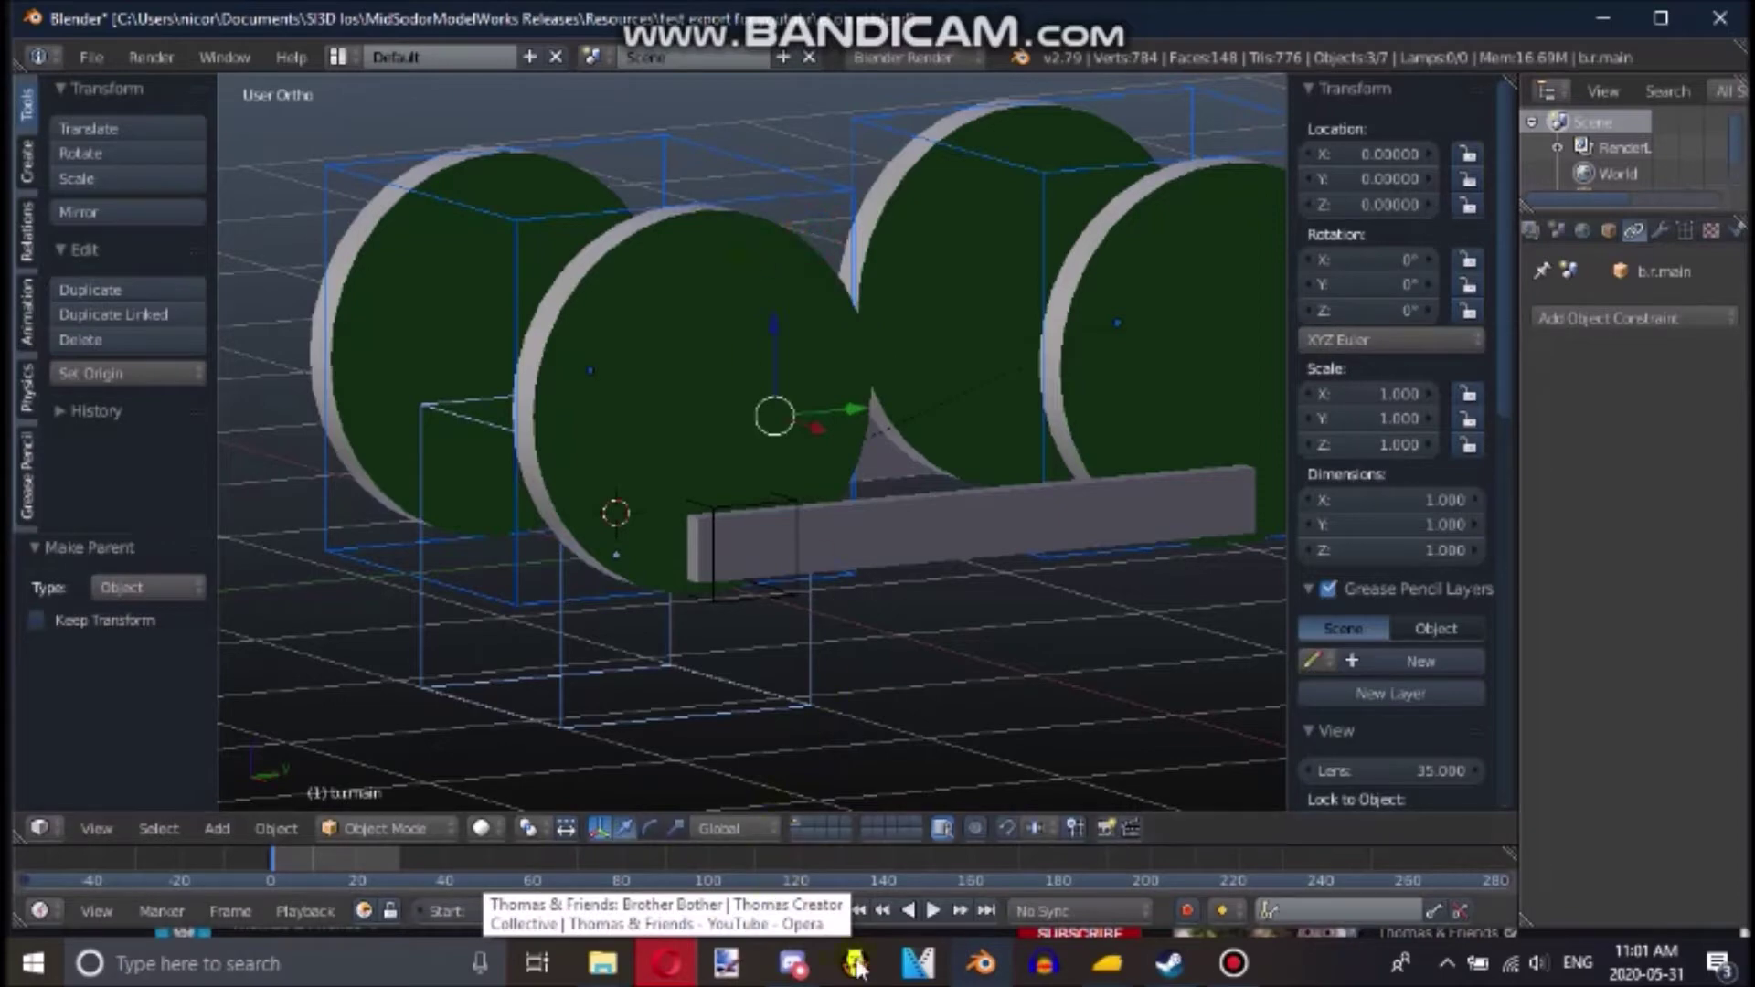
- Play the wheel and rod animation, stop it and return to the first frame
click(933, 910)
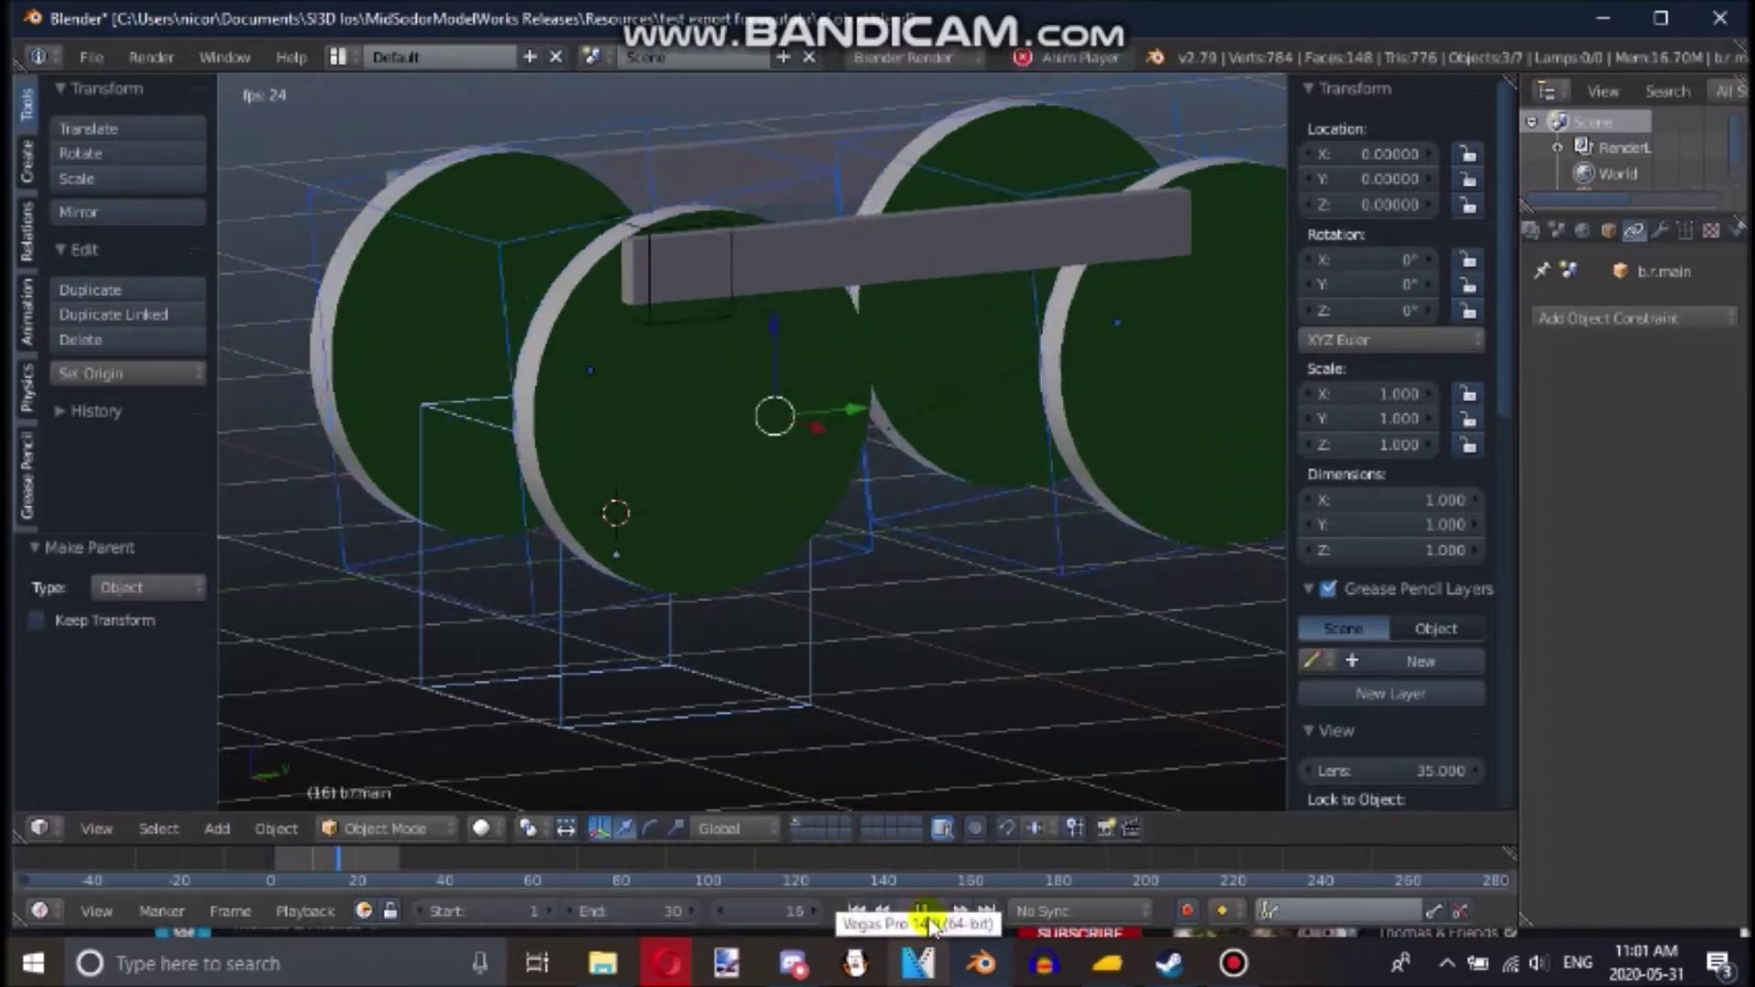
click(928, 913)
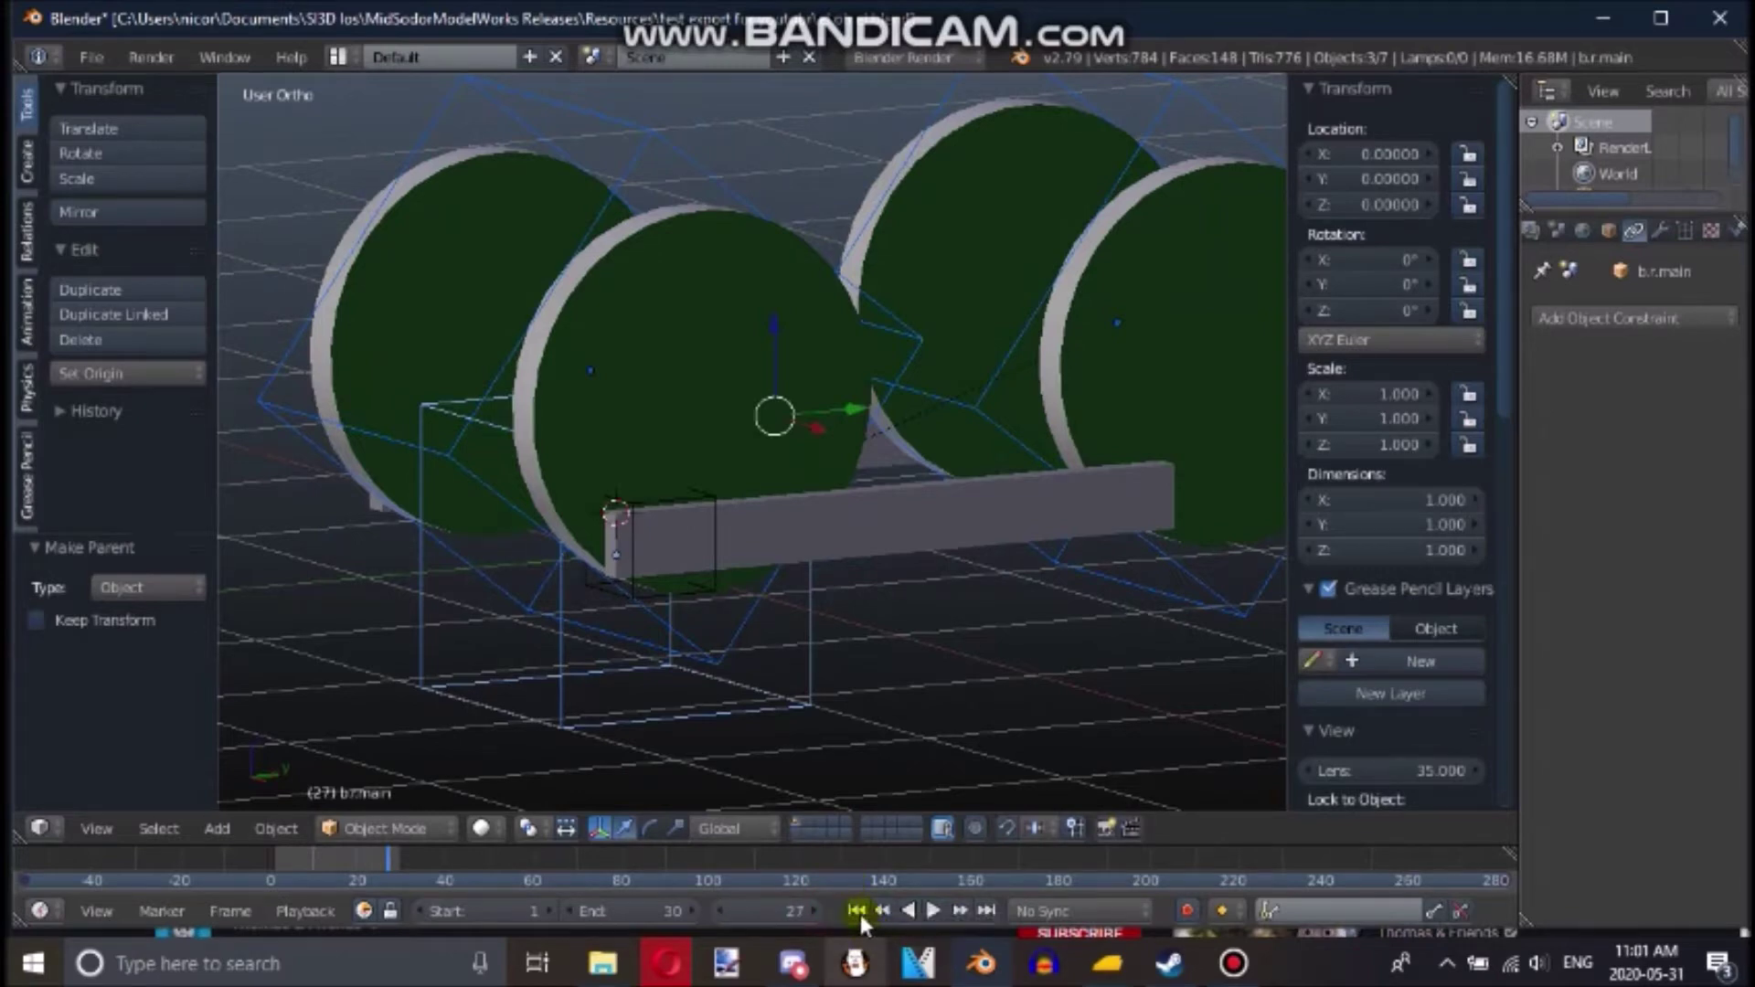
click(857, 910)
scroll(711, 383, down, 5)
middle_drag(710, 383, 741, 443)
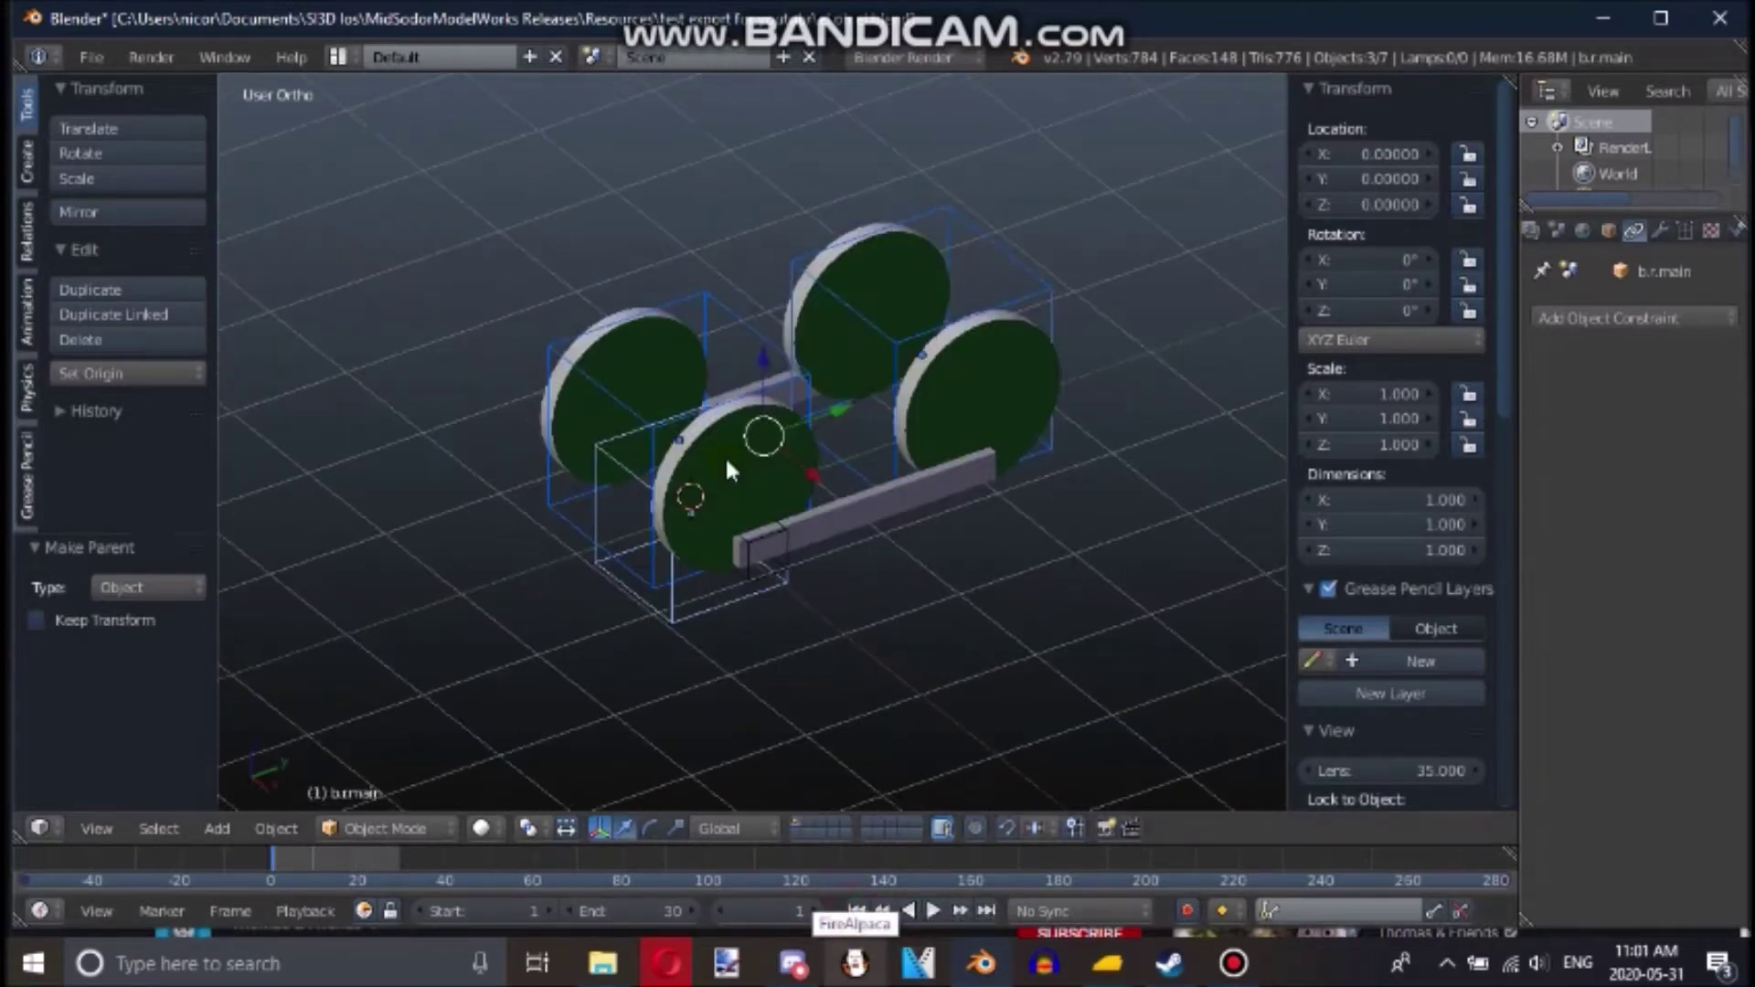
- Check the helper hierarchy by selecting the wheel helpers and the main helper individually
key(a)
scroll(768, 466, up, 4)
mouse_move(799, 498)
middle_down()
mouse_move(729, 467)
mouse_move(857, 439)
middle_up()
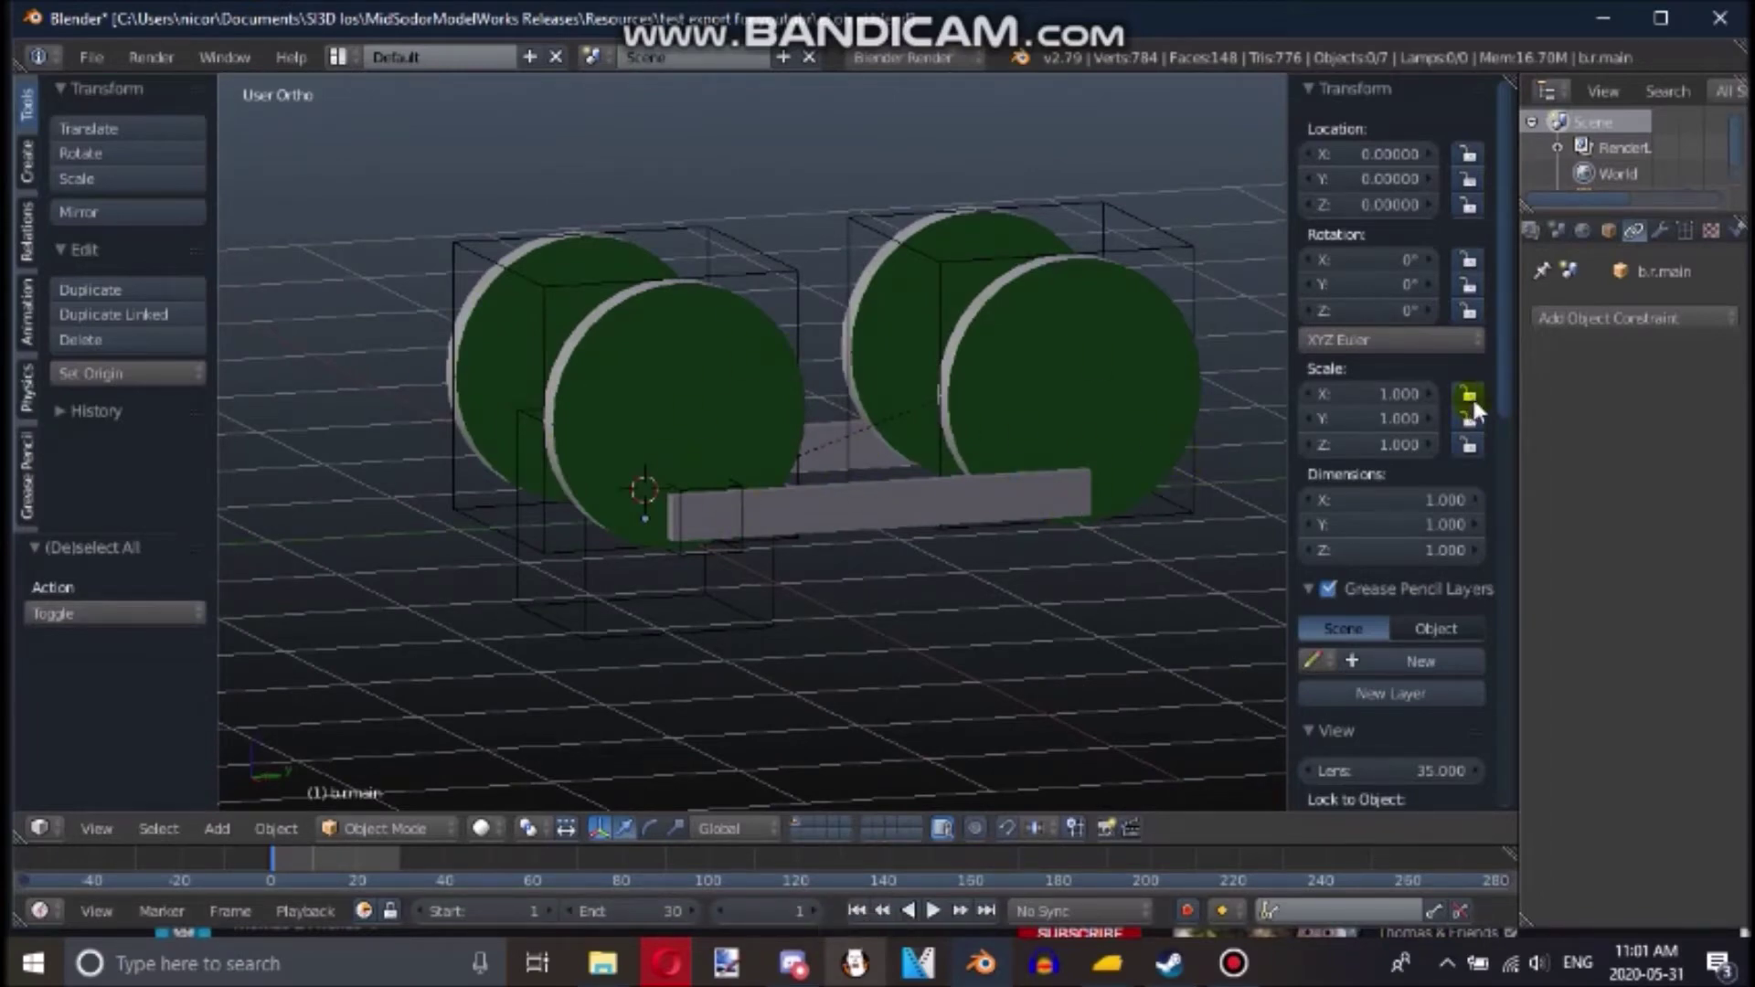
right_click(784, 270)
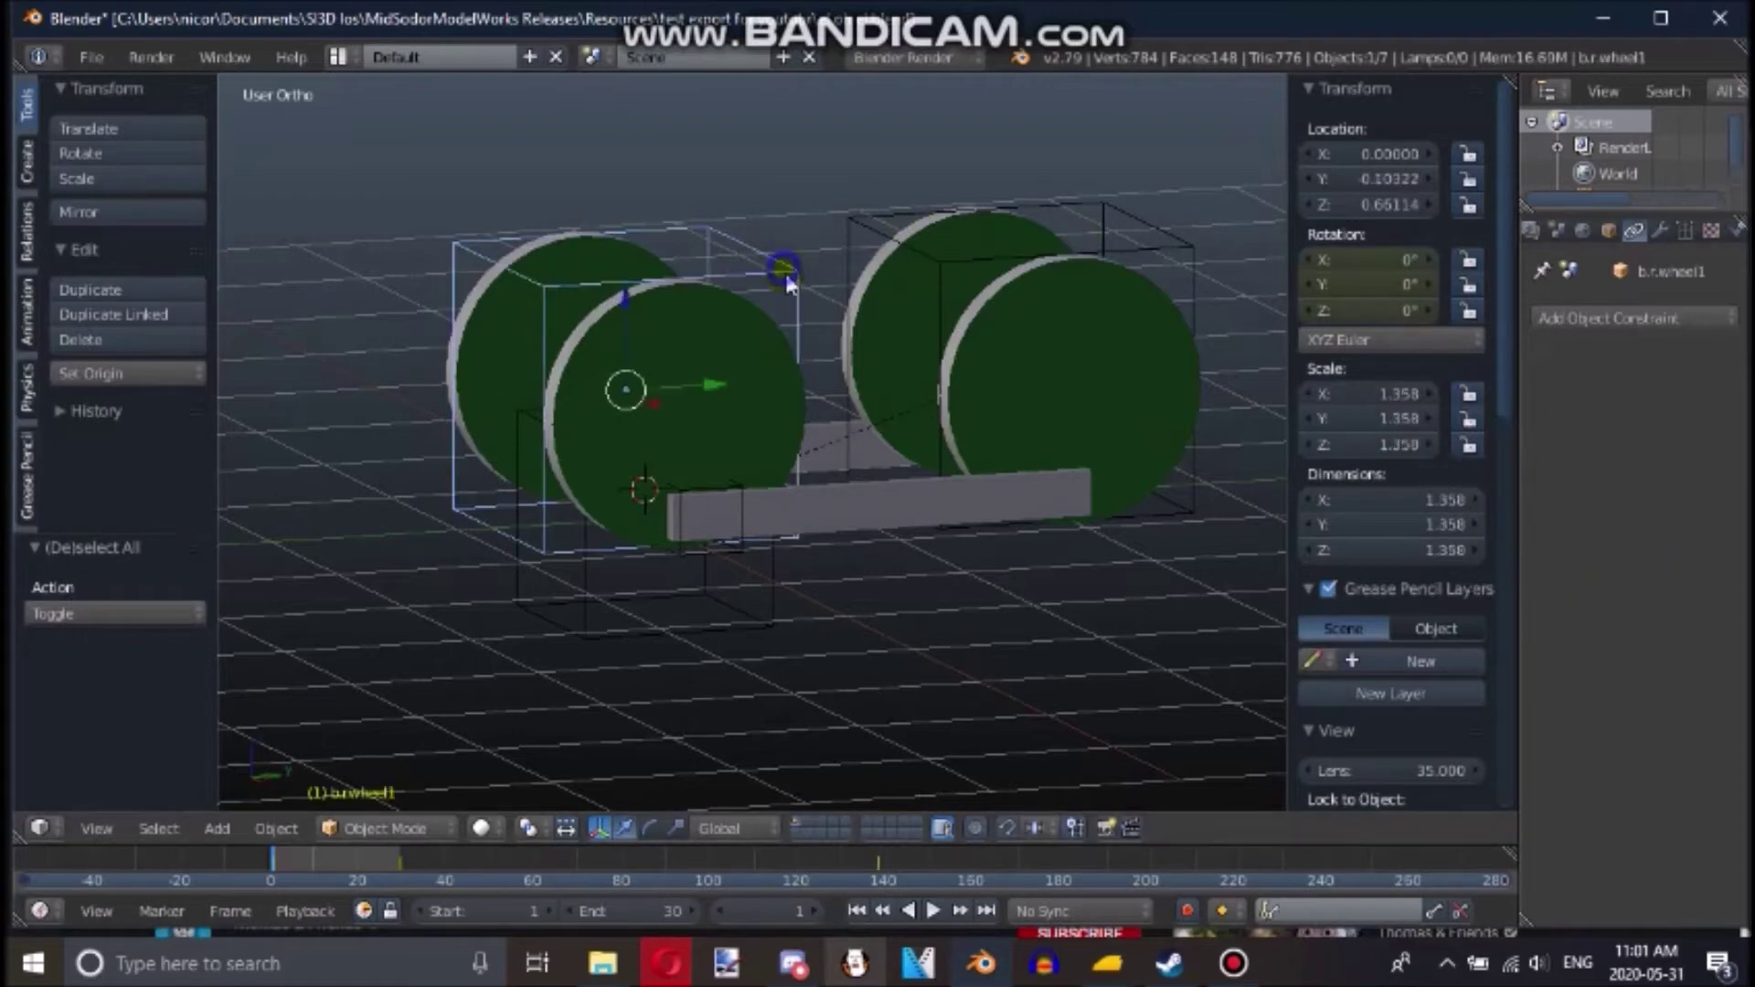
right_click(924, 238)
right_click(609, 546)
right_click(578, 574)
- Deselect all objects and save the Blender file over the existing version
scroll(706, 496, up, 3)
key(a)
key(ctrl+s)
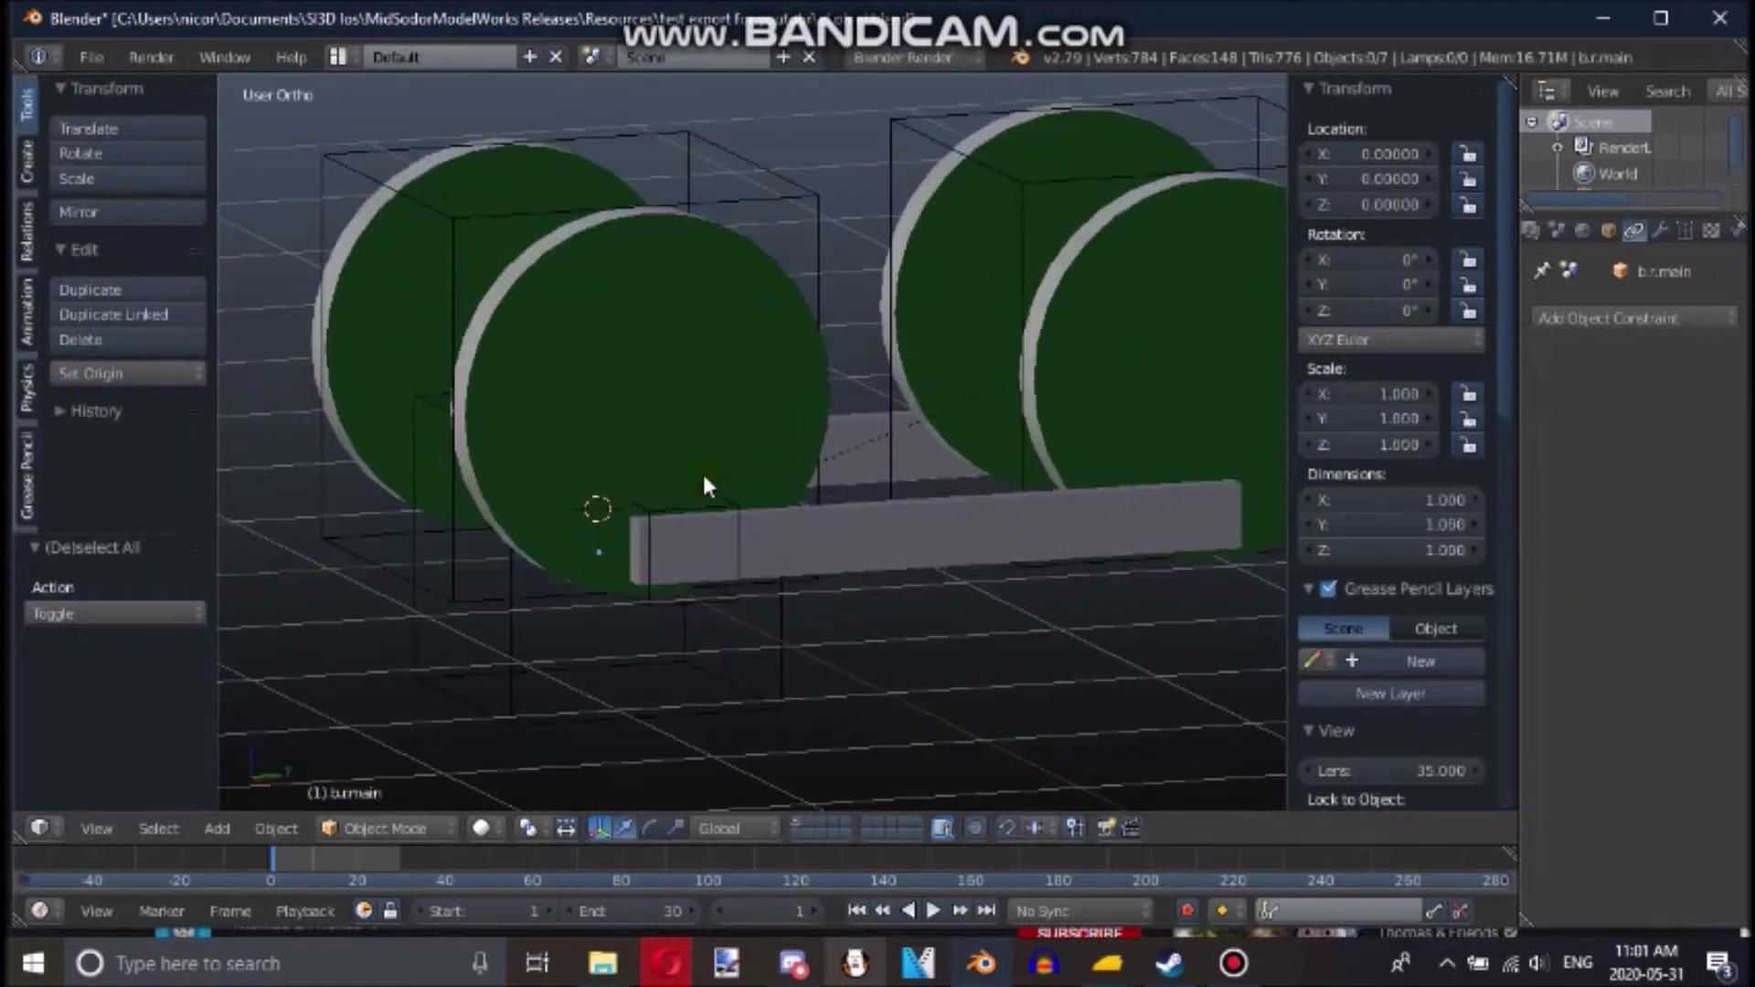
click(709, 479)
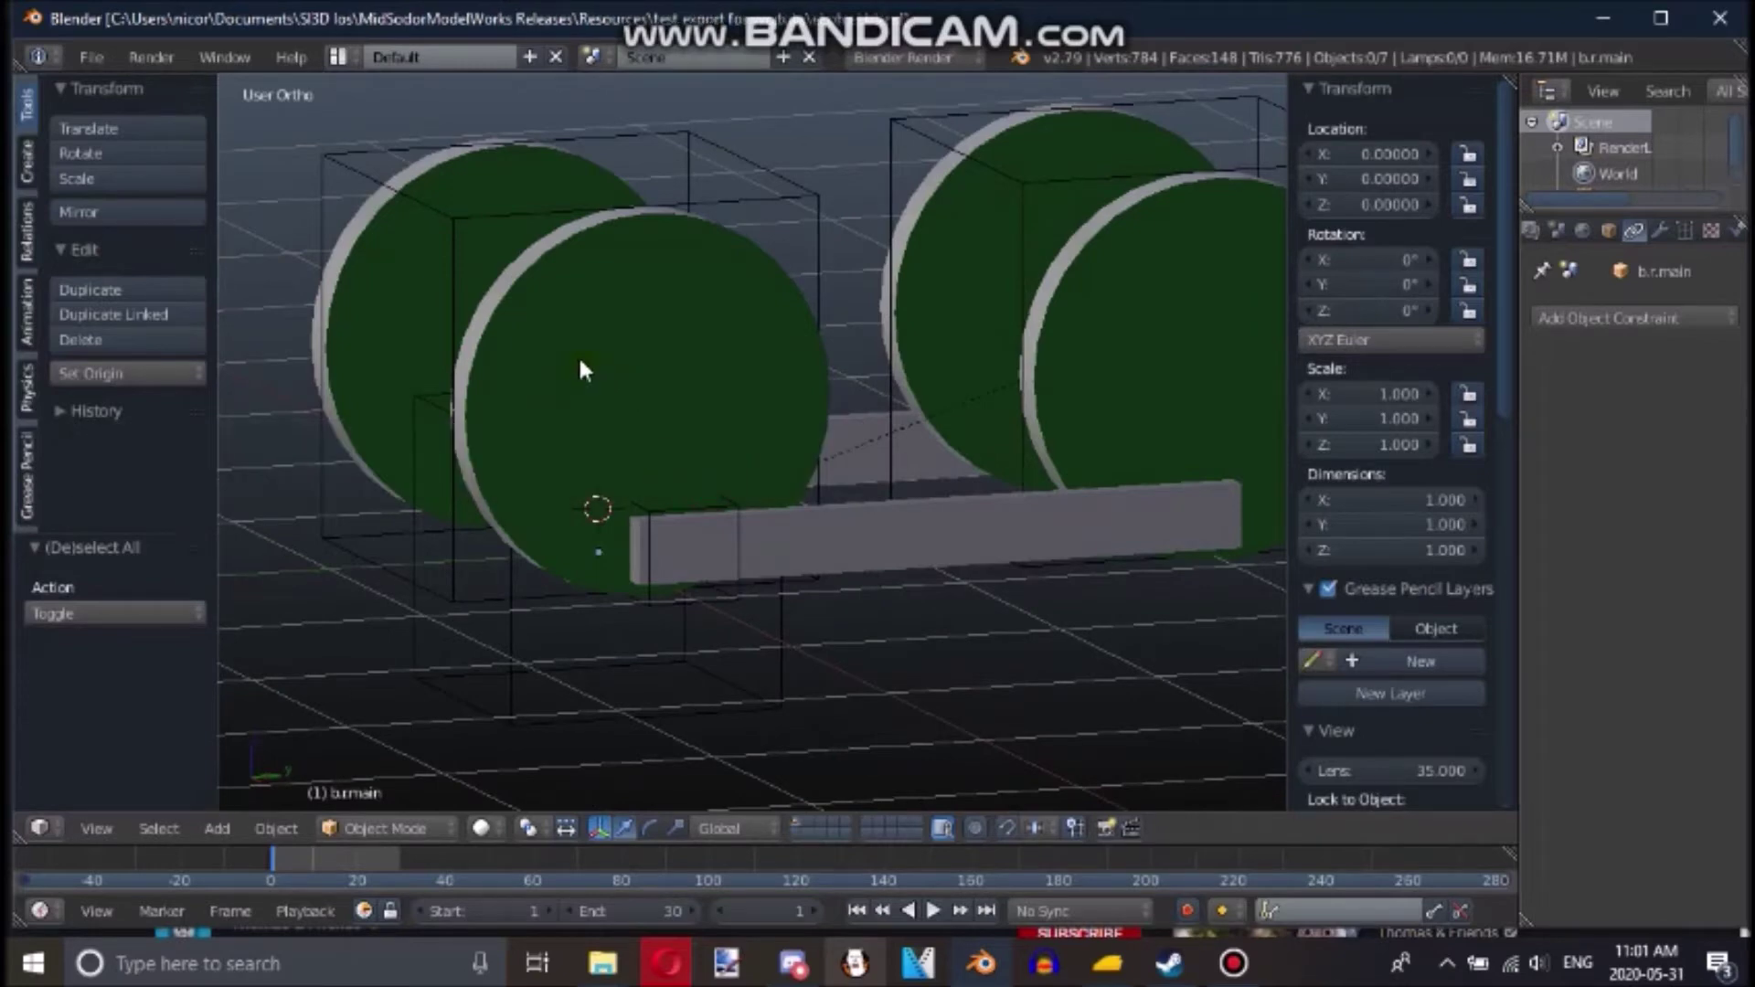
- Add a new material to the connecting rod object named Cube
click(91, 56)
right_click(858, 551)
click(1711, 232)
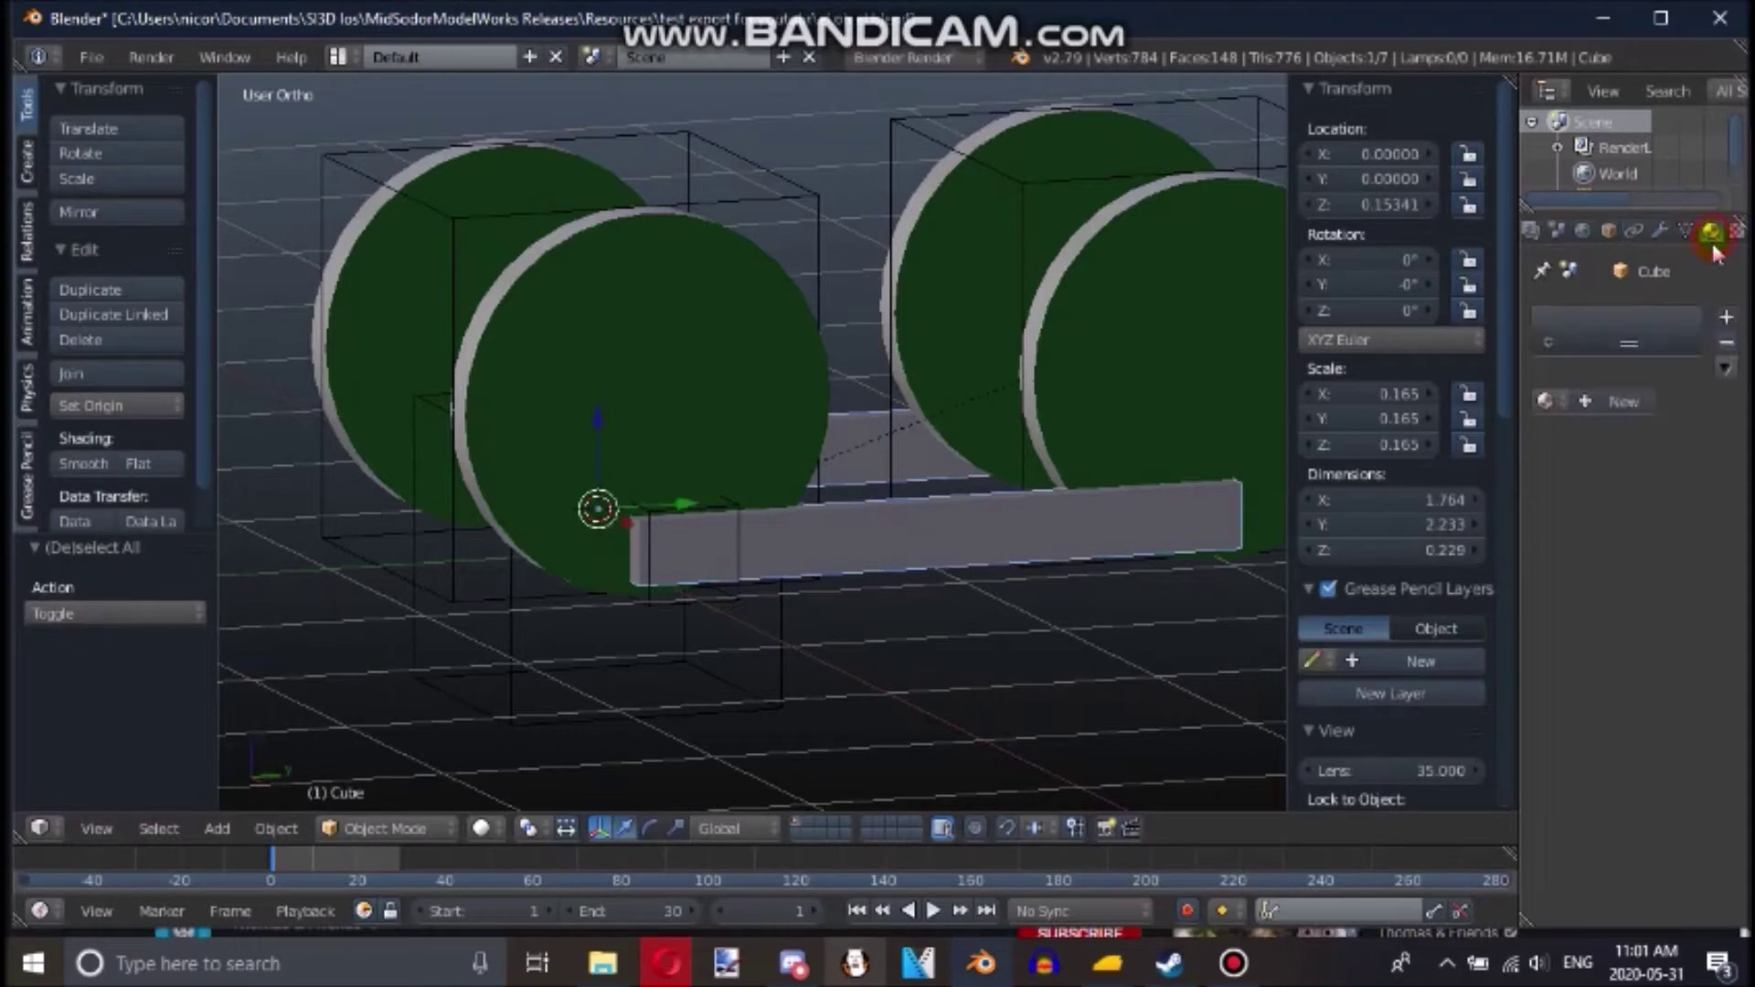
click(1618, 402)
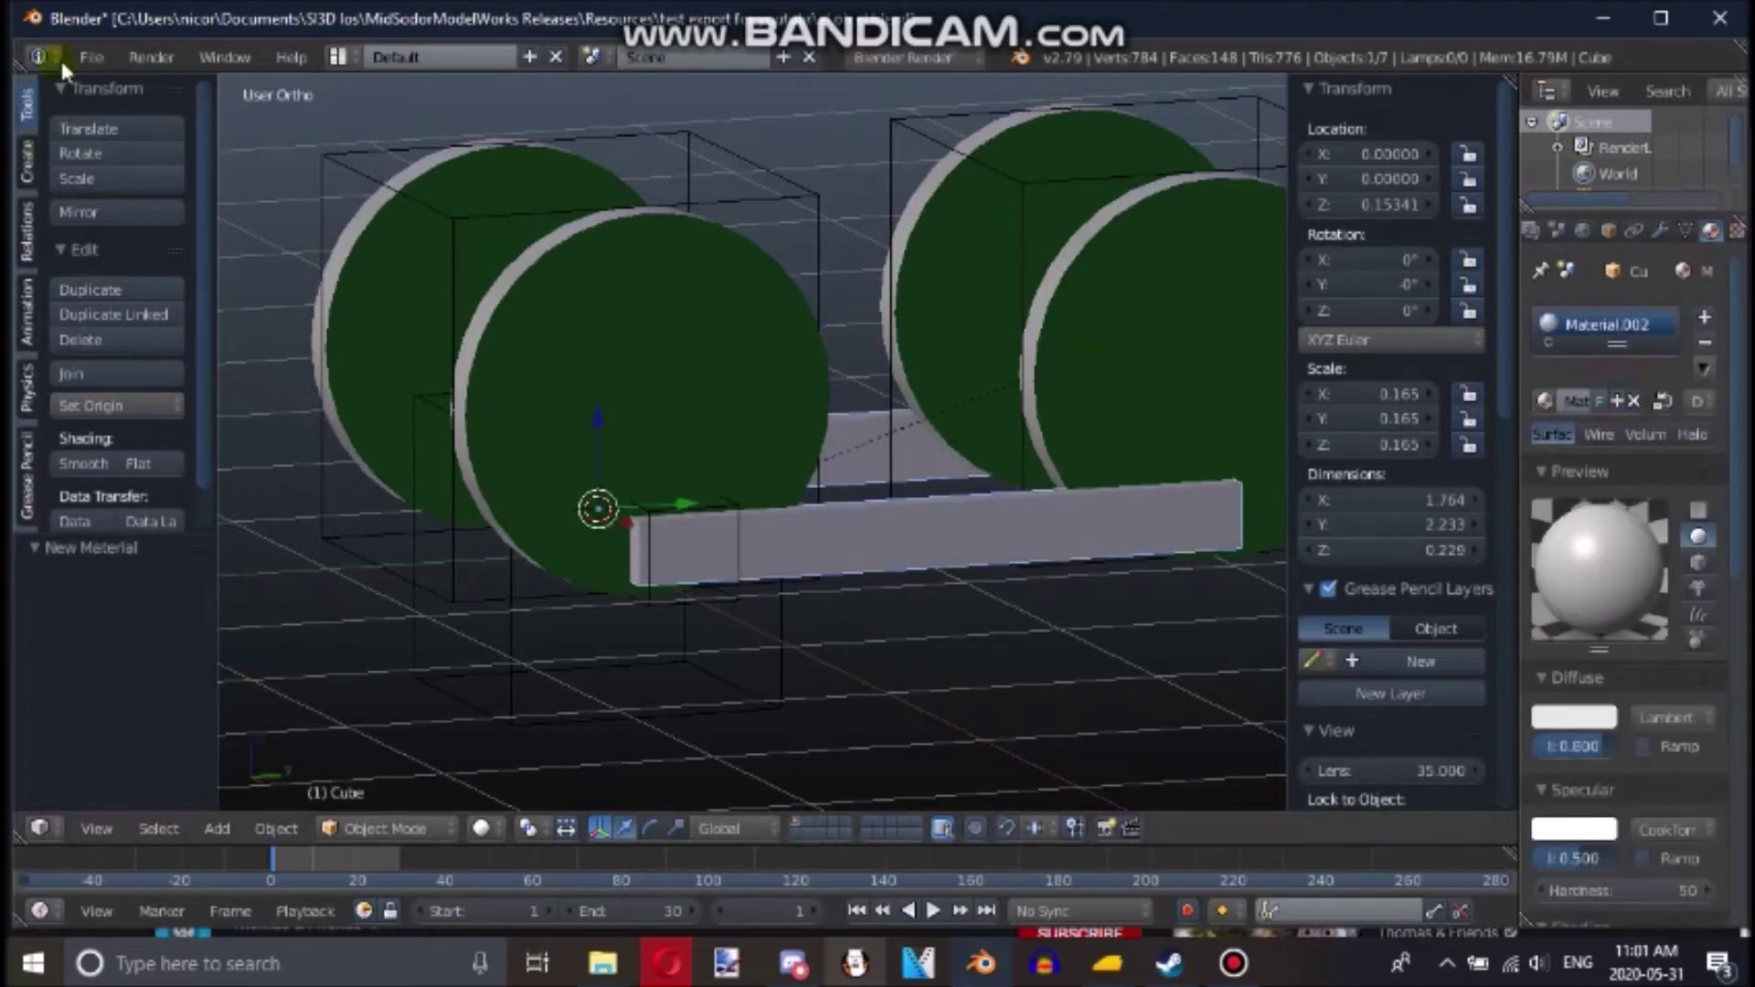
- Export the model in Trainz format as el oh el.xml into the bogey folder, with animation data included
click(92, 56)
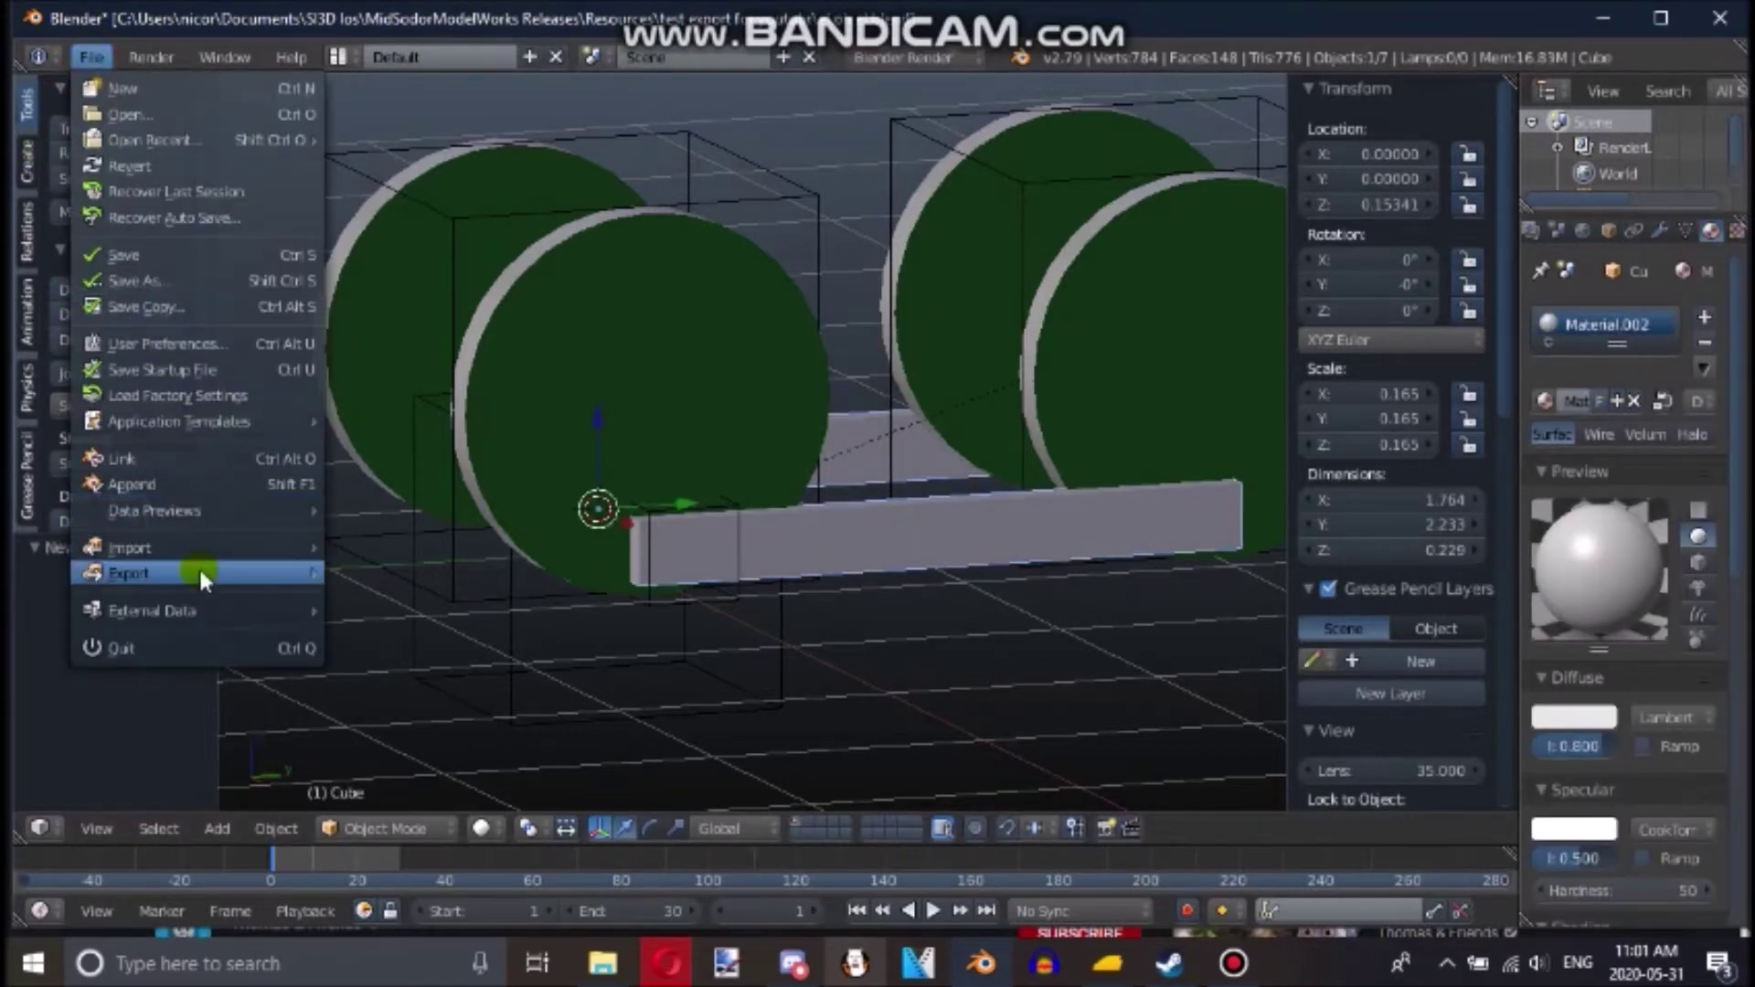
mouse_move(202, 572)
click(409, 800)
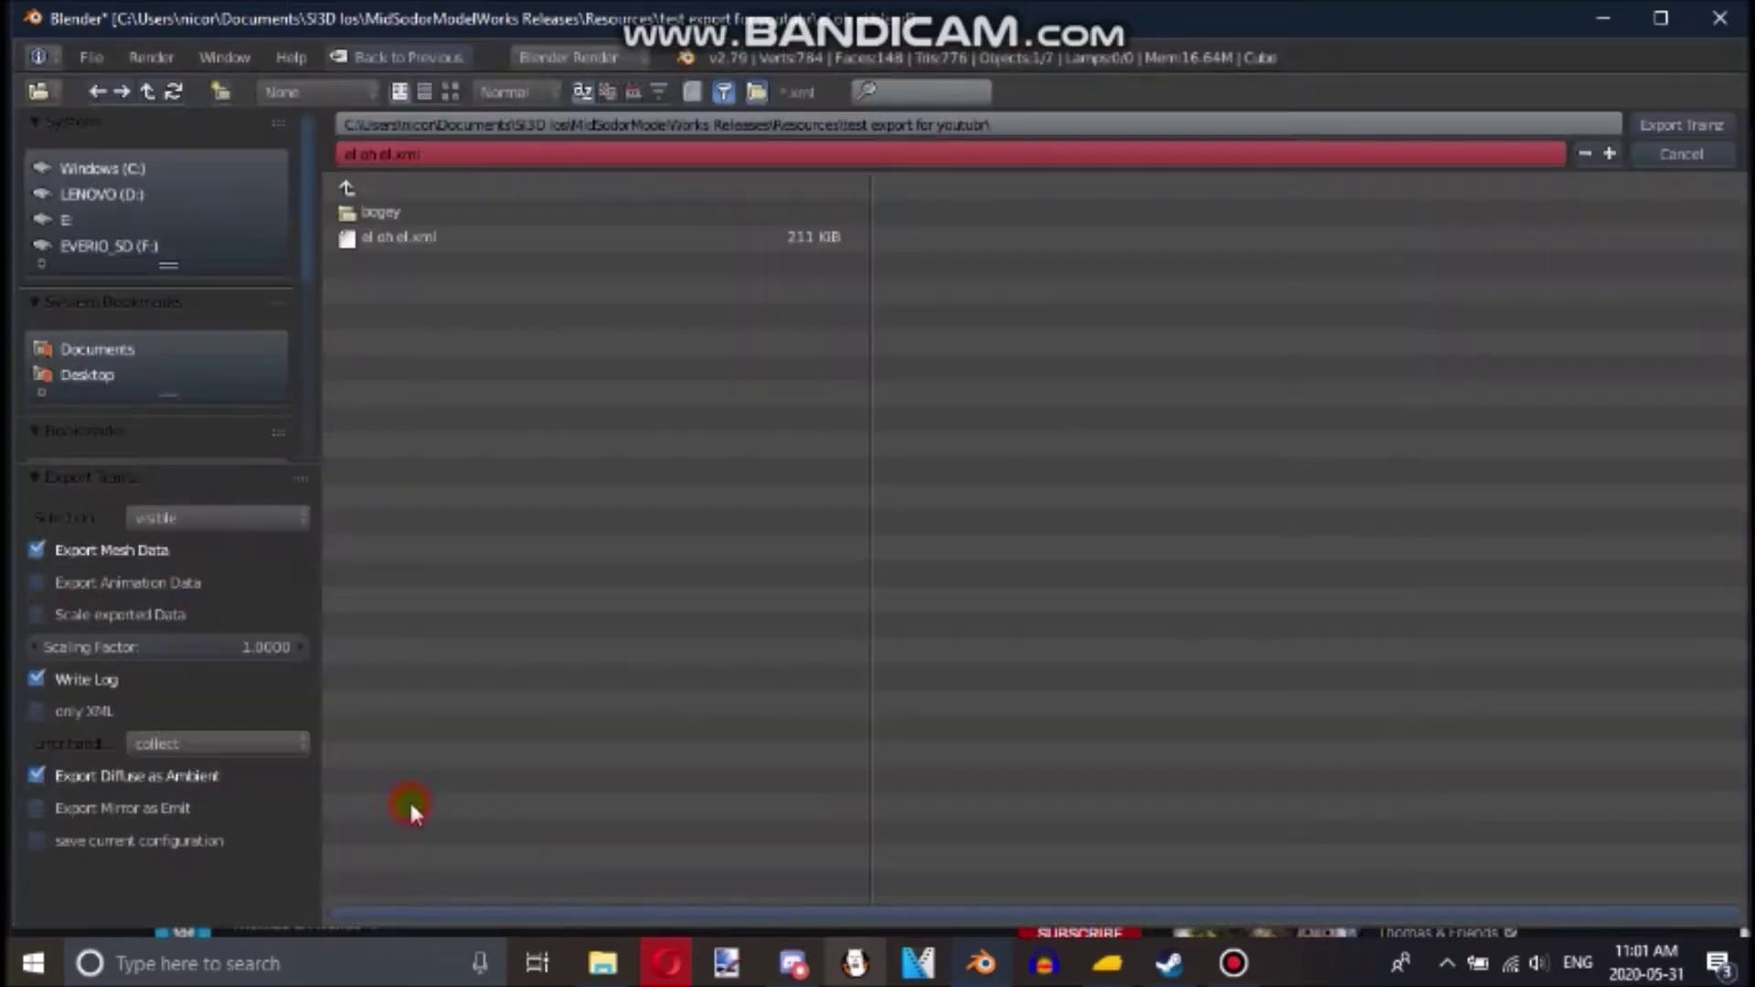
click(378, 207)
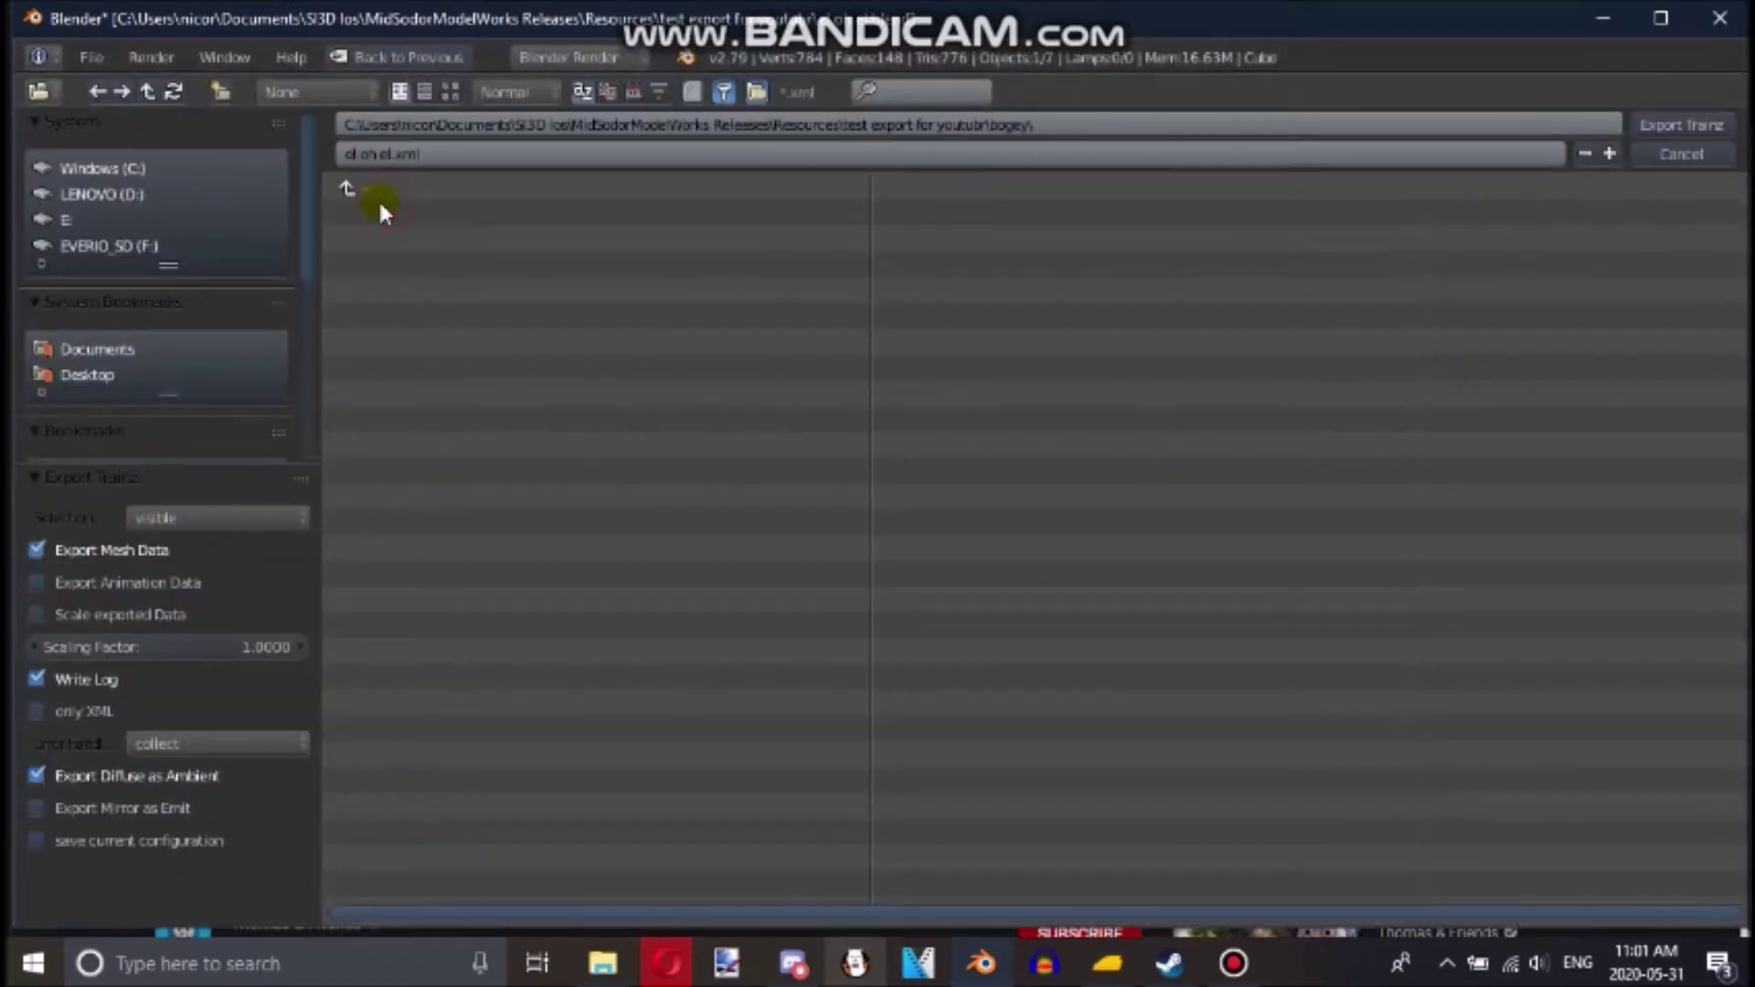
click(38, 583)
click(1669, 137)
click(1696, 130)
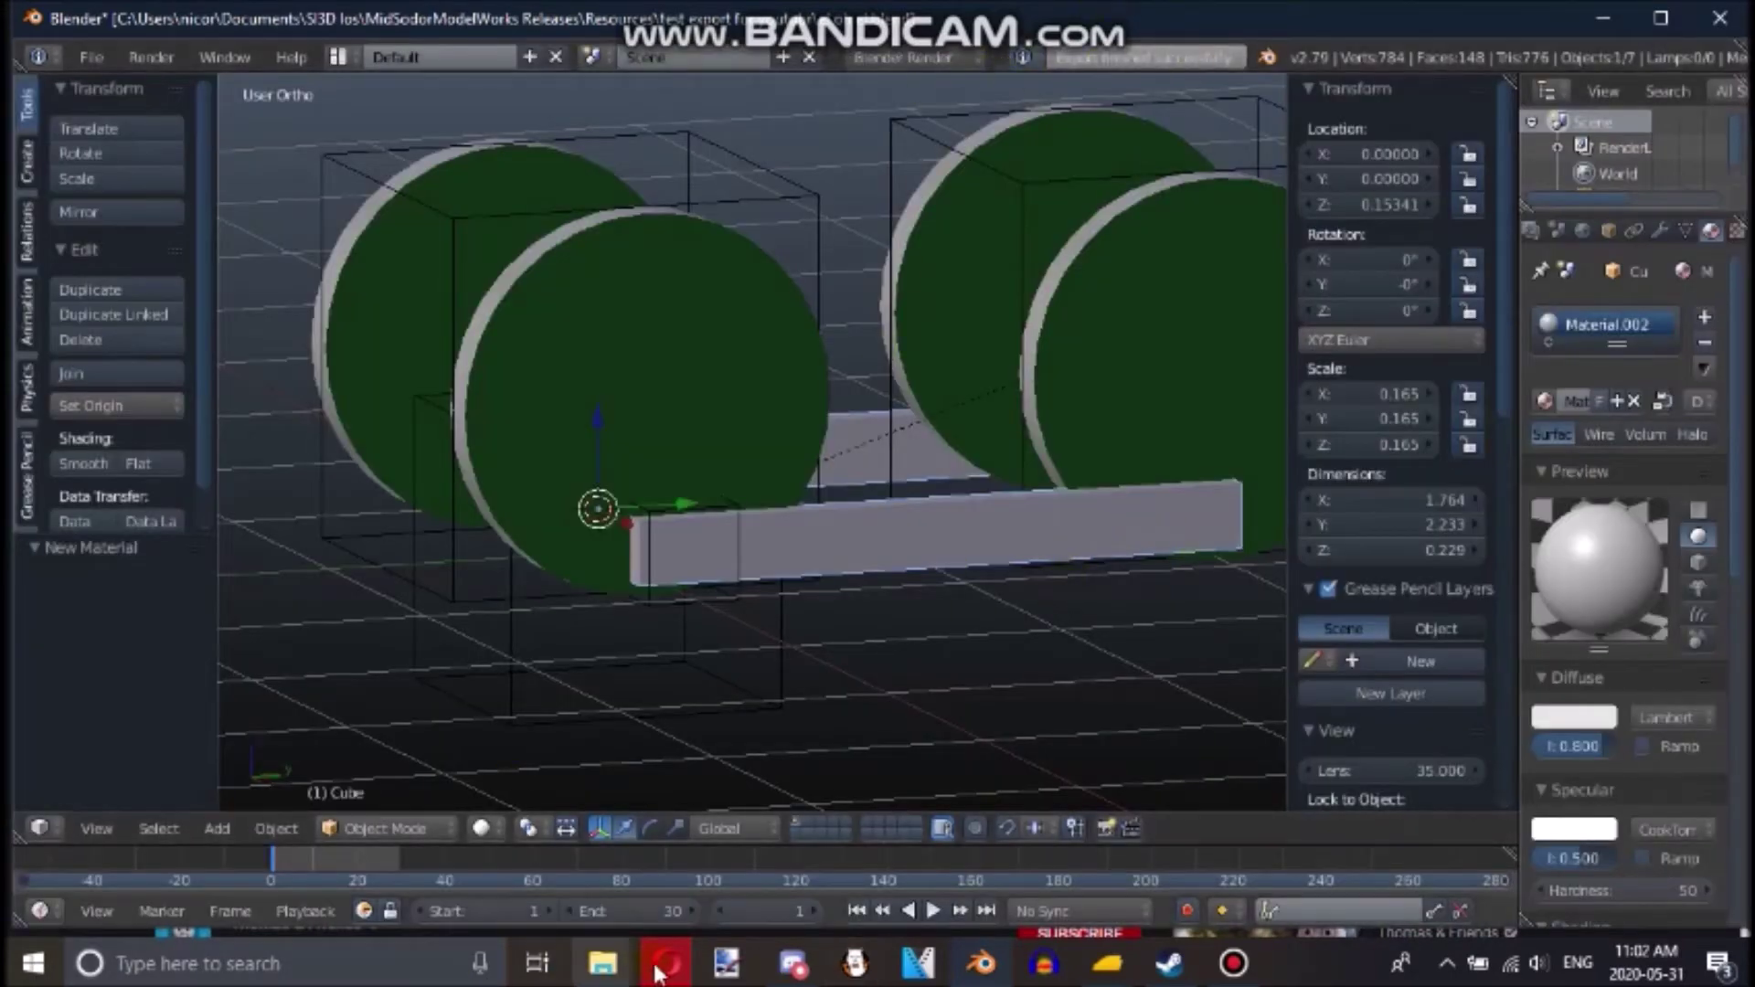
- Switch to File Explorer, open the bogey folder and select the exported el oh el IM file
mouse_move(615, 967)
click(302, 845)
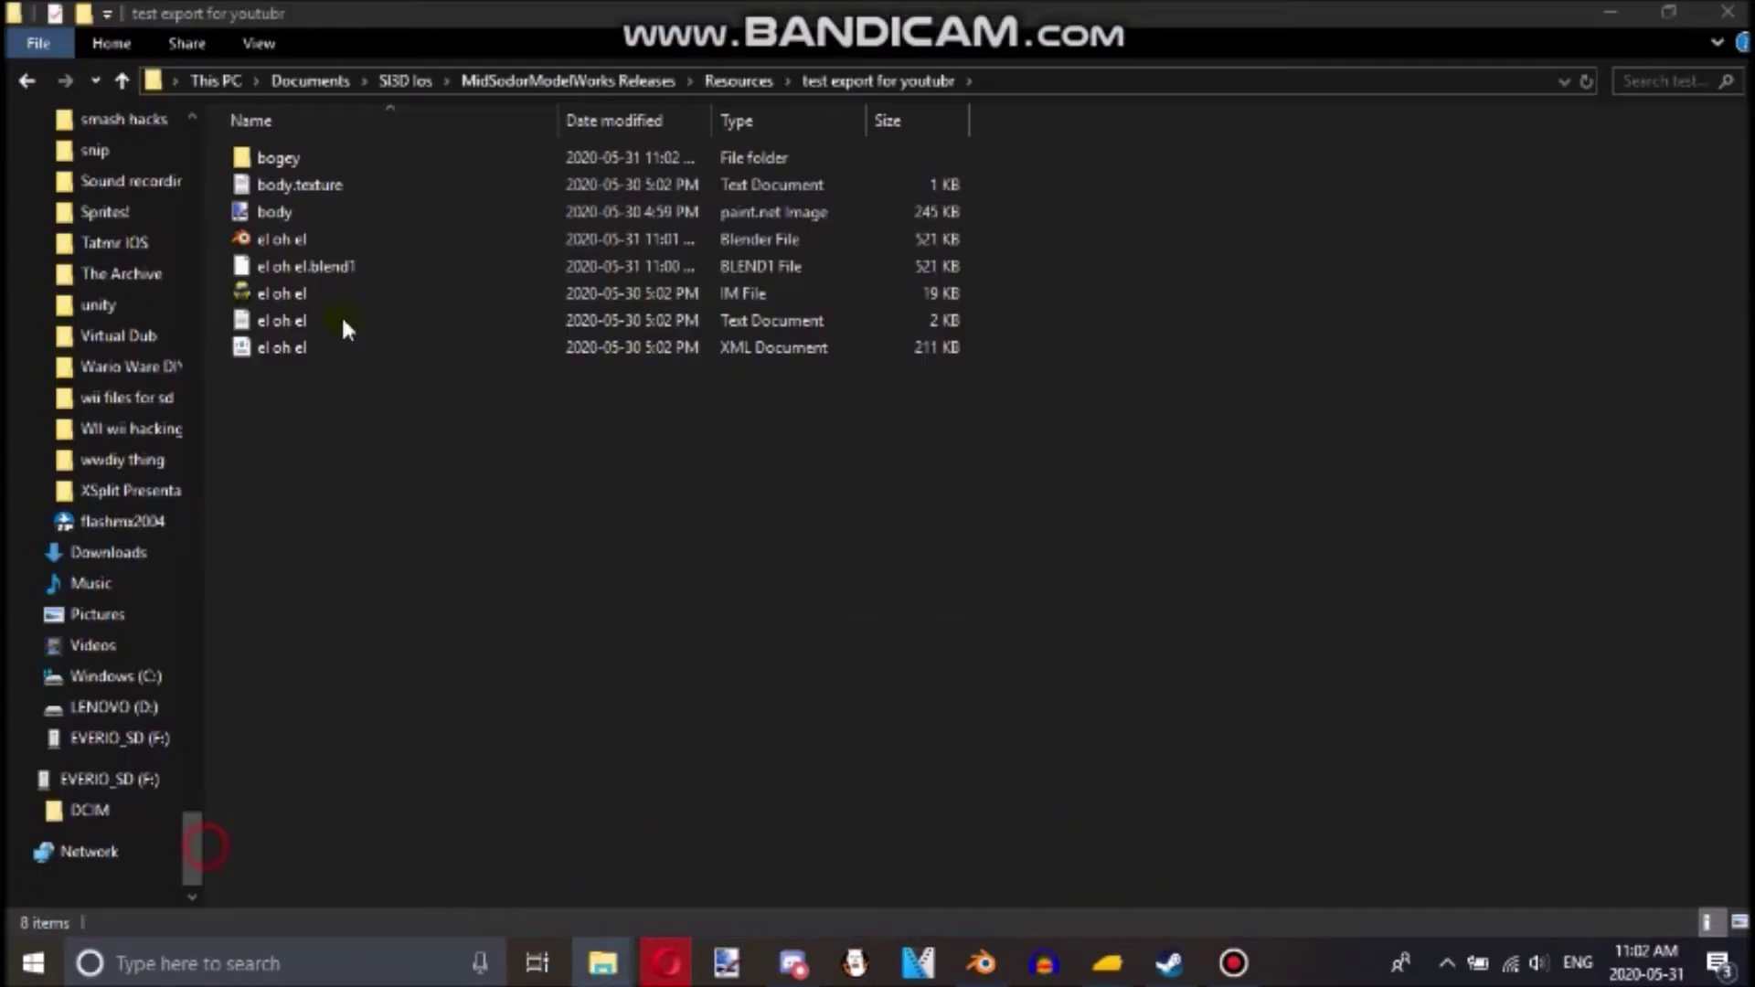
double_click(279, 158)
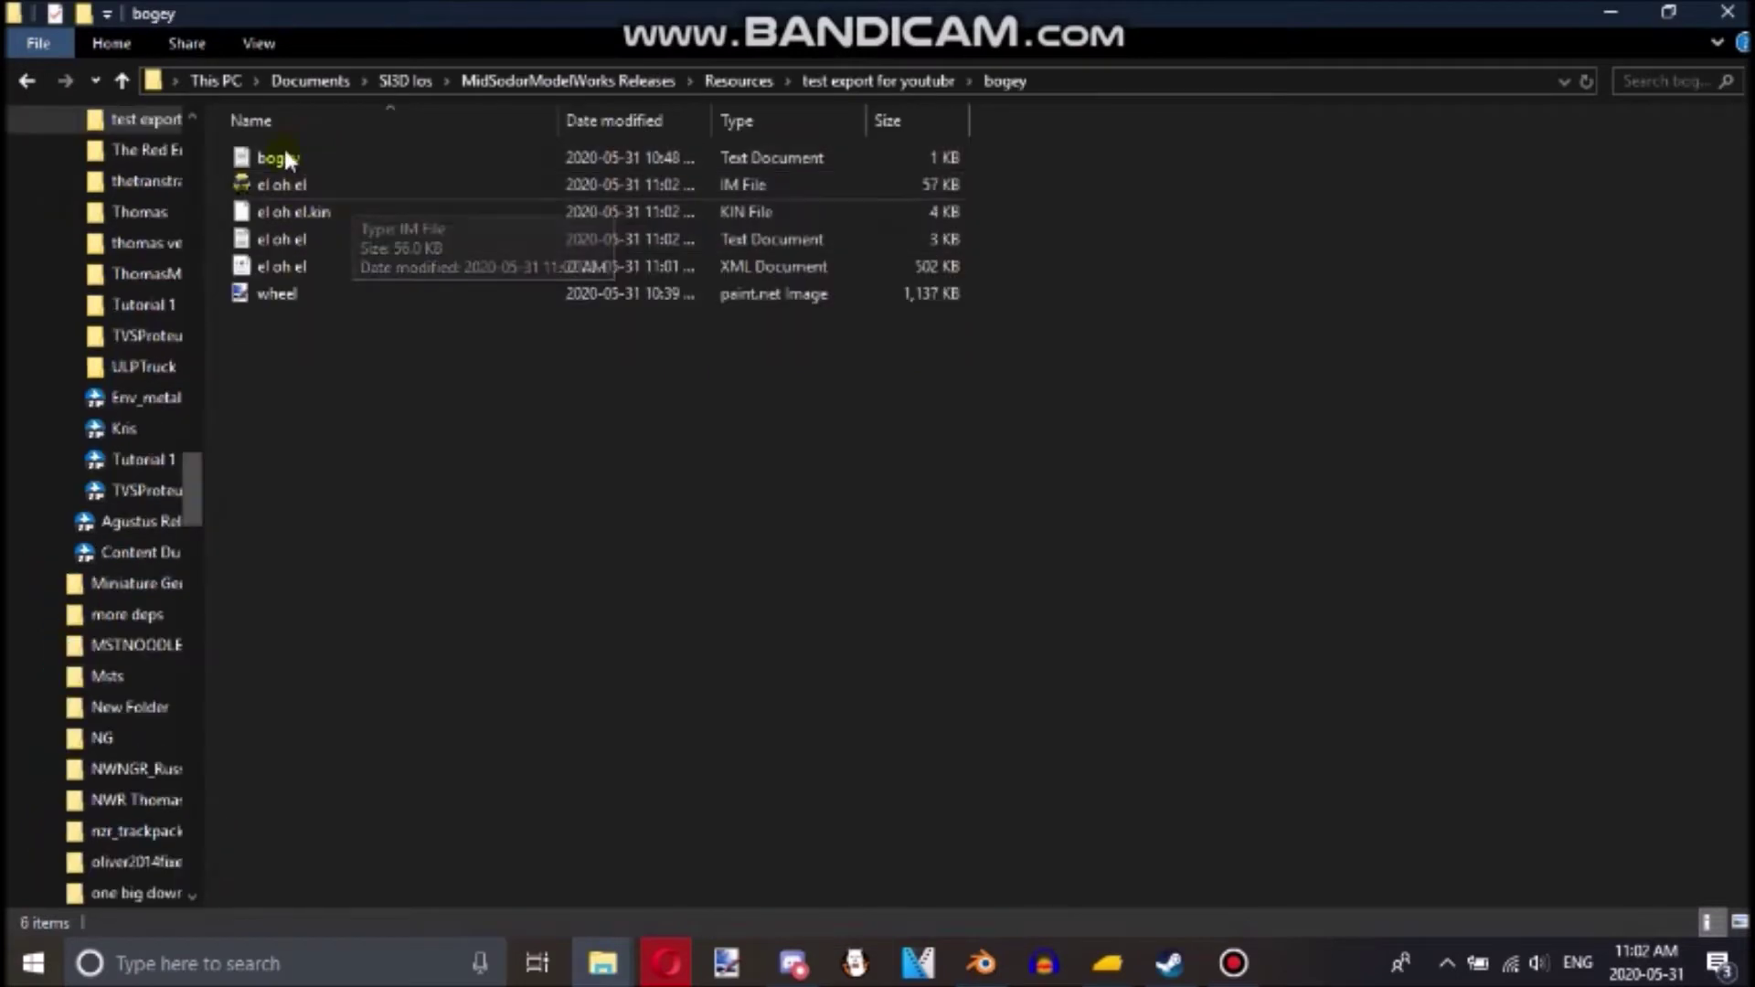
click(360, 187)
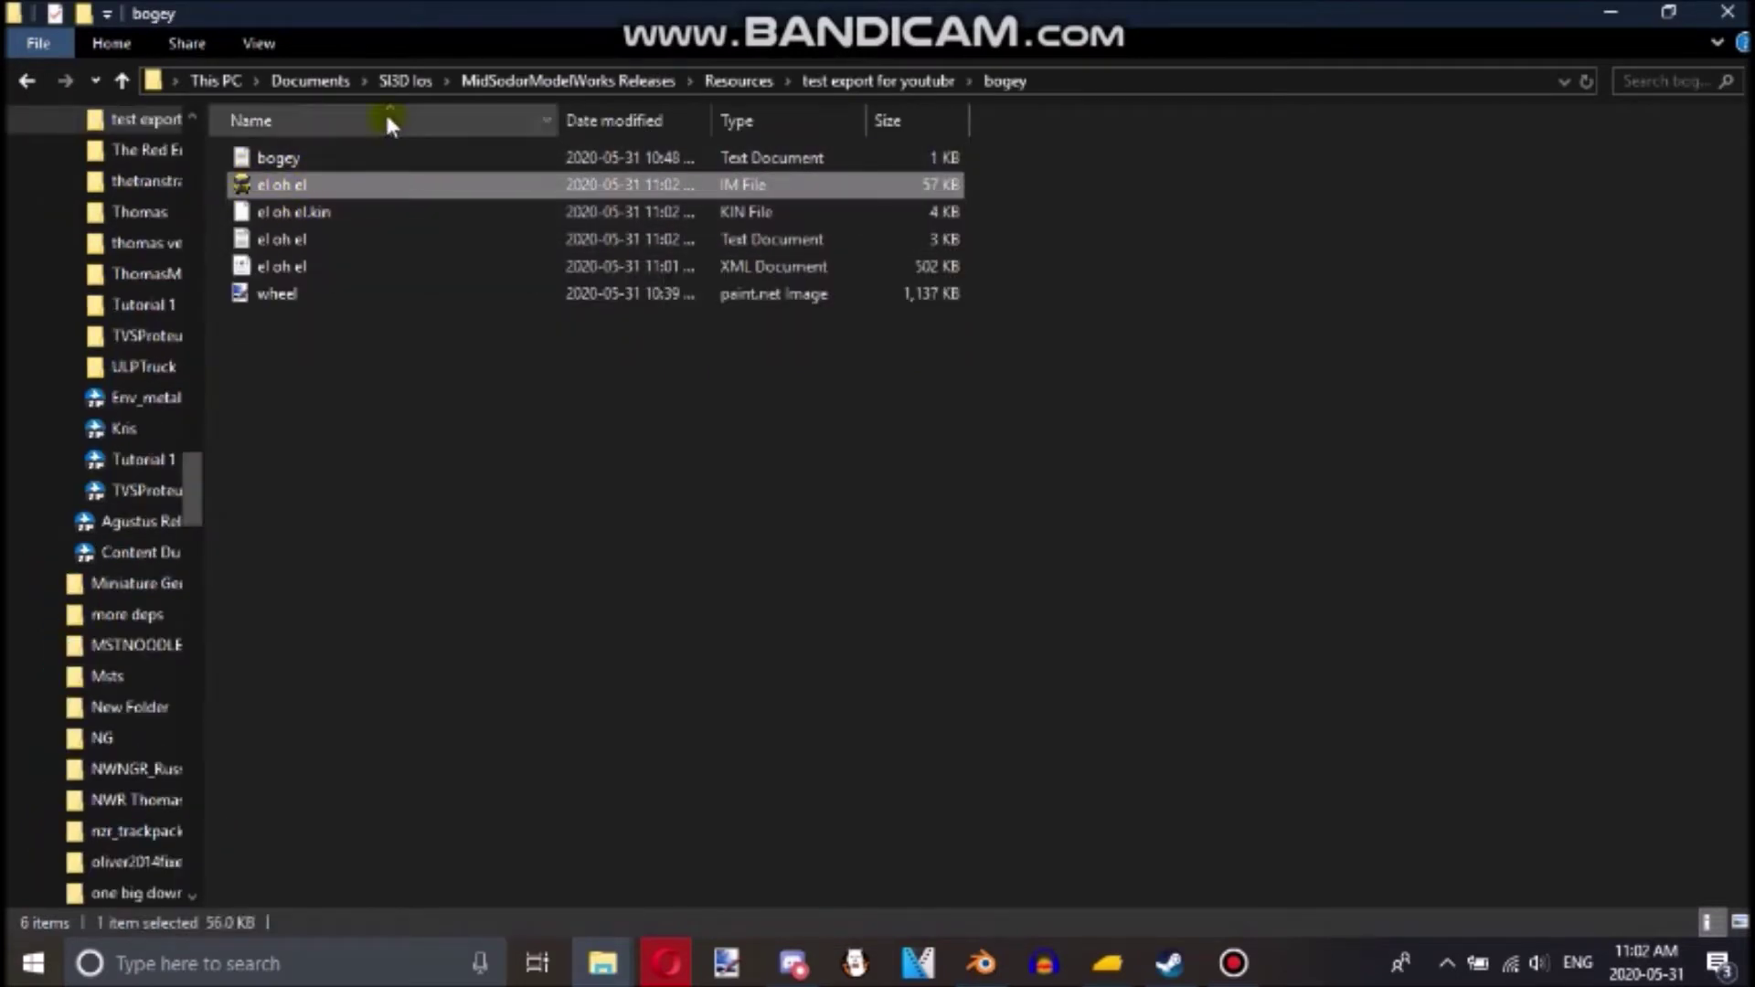
- Rename the exported el oh el.kin animation file as anim.kin
click(350, 214)
click(347, 213)
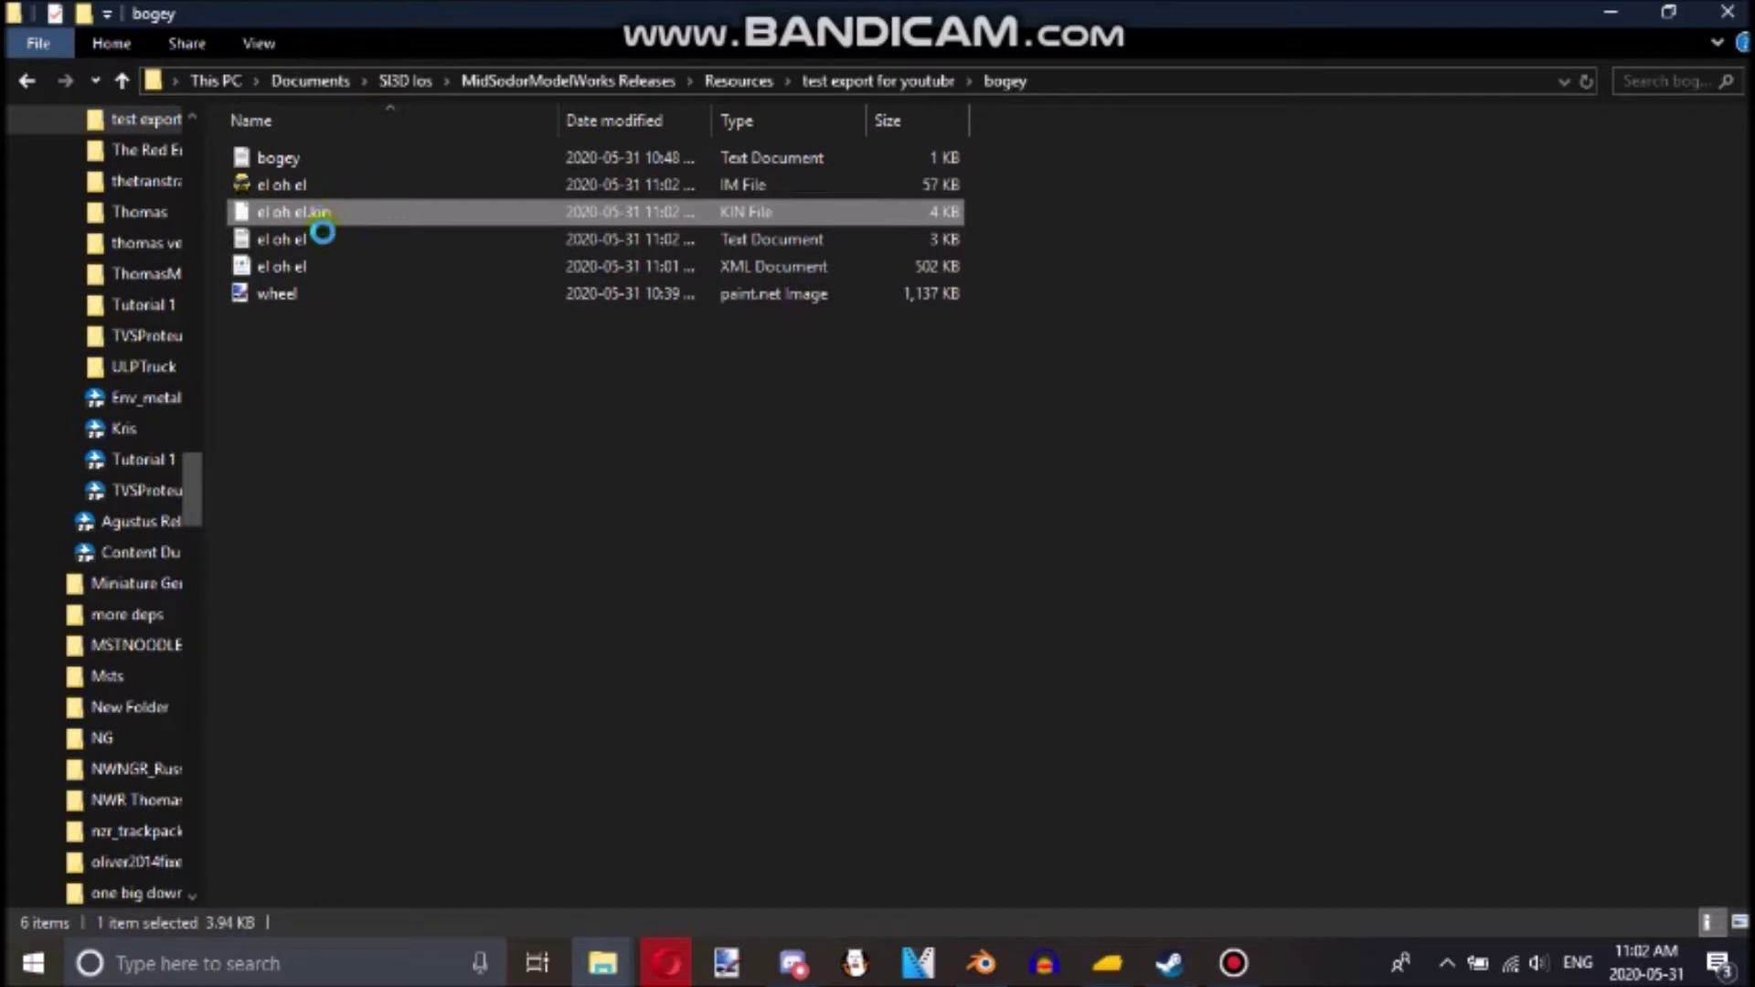
right_click(355, 217)
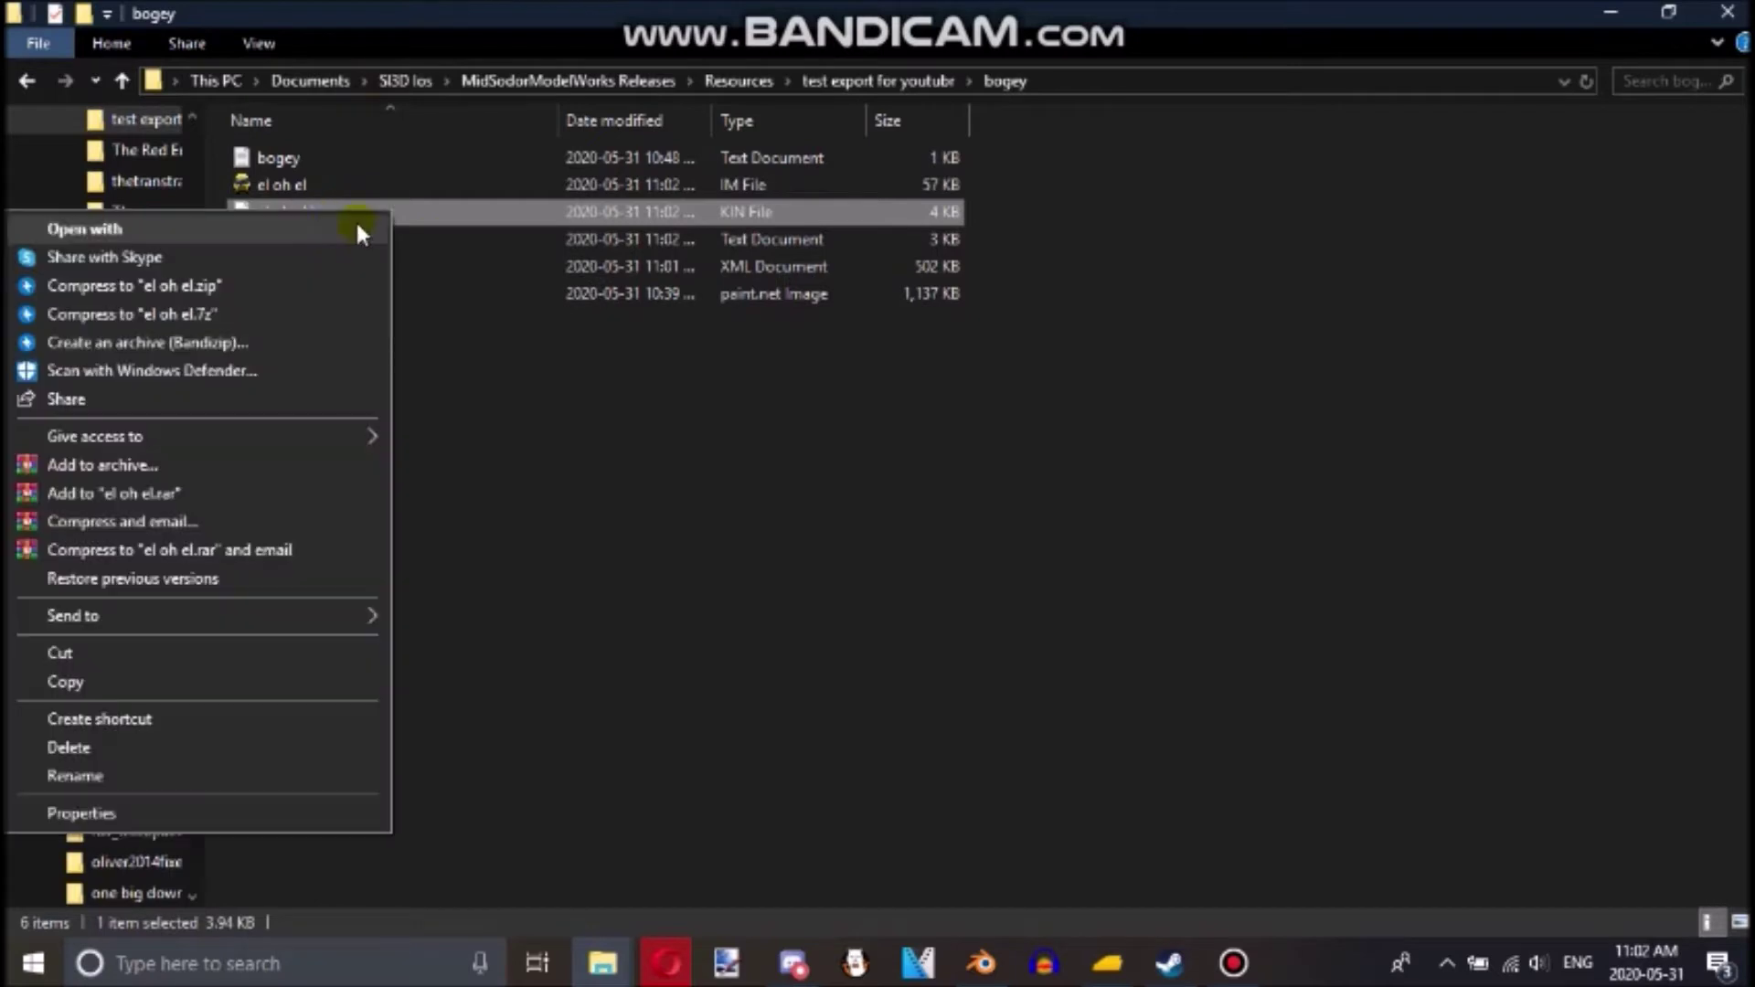
click(118, 777)
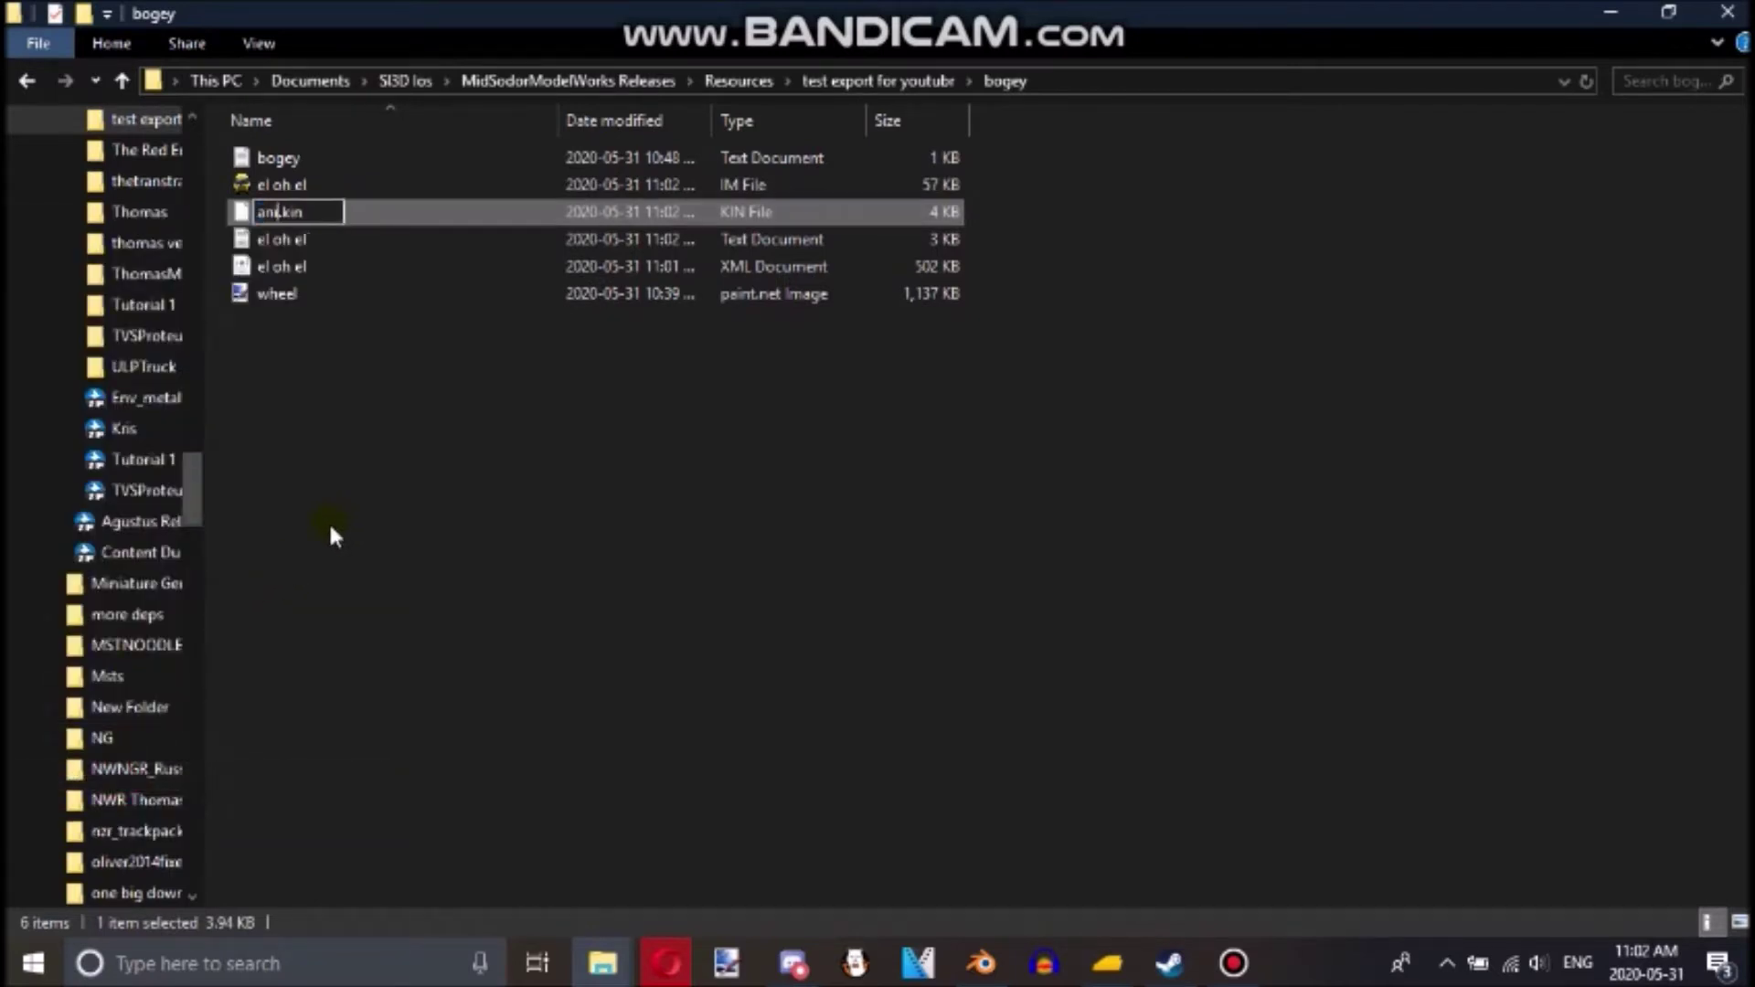
key(Return)
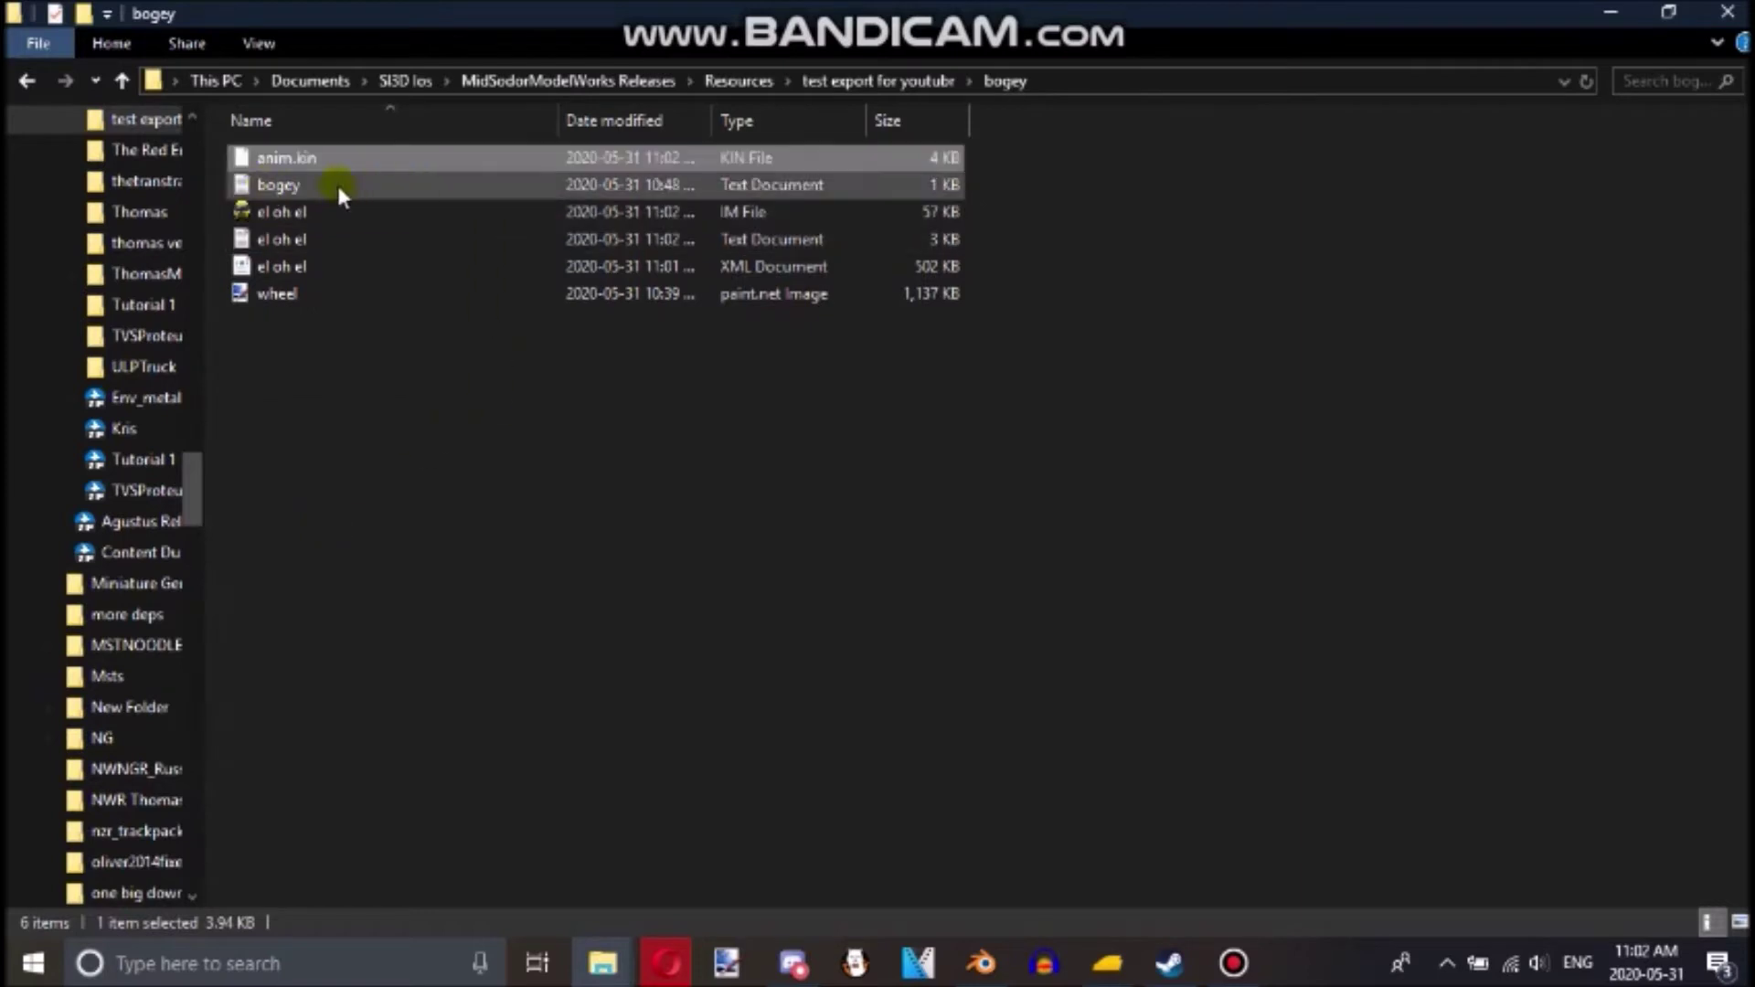
- Switch to the Trainz Content Manager, duplicate the Agustus Bogey asset and close the task window
mouse_move(1107, 963)
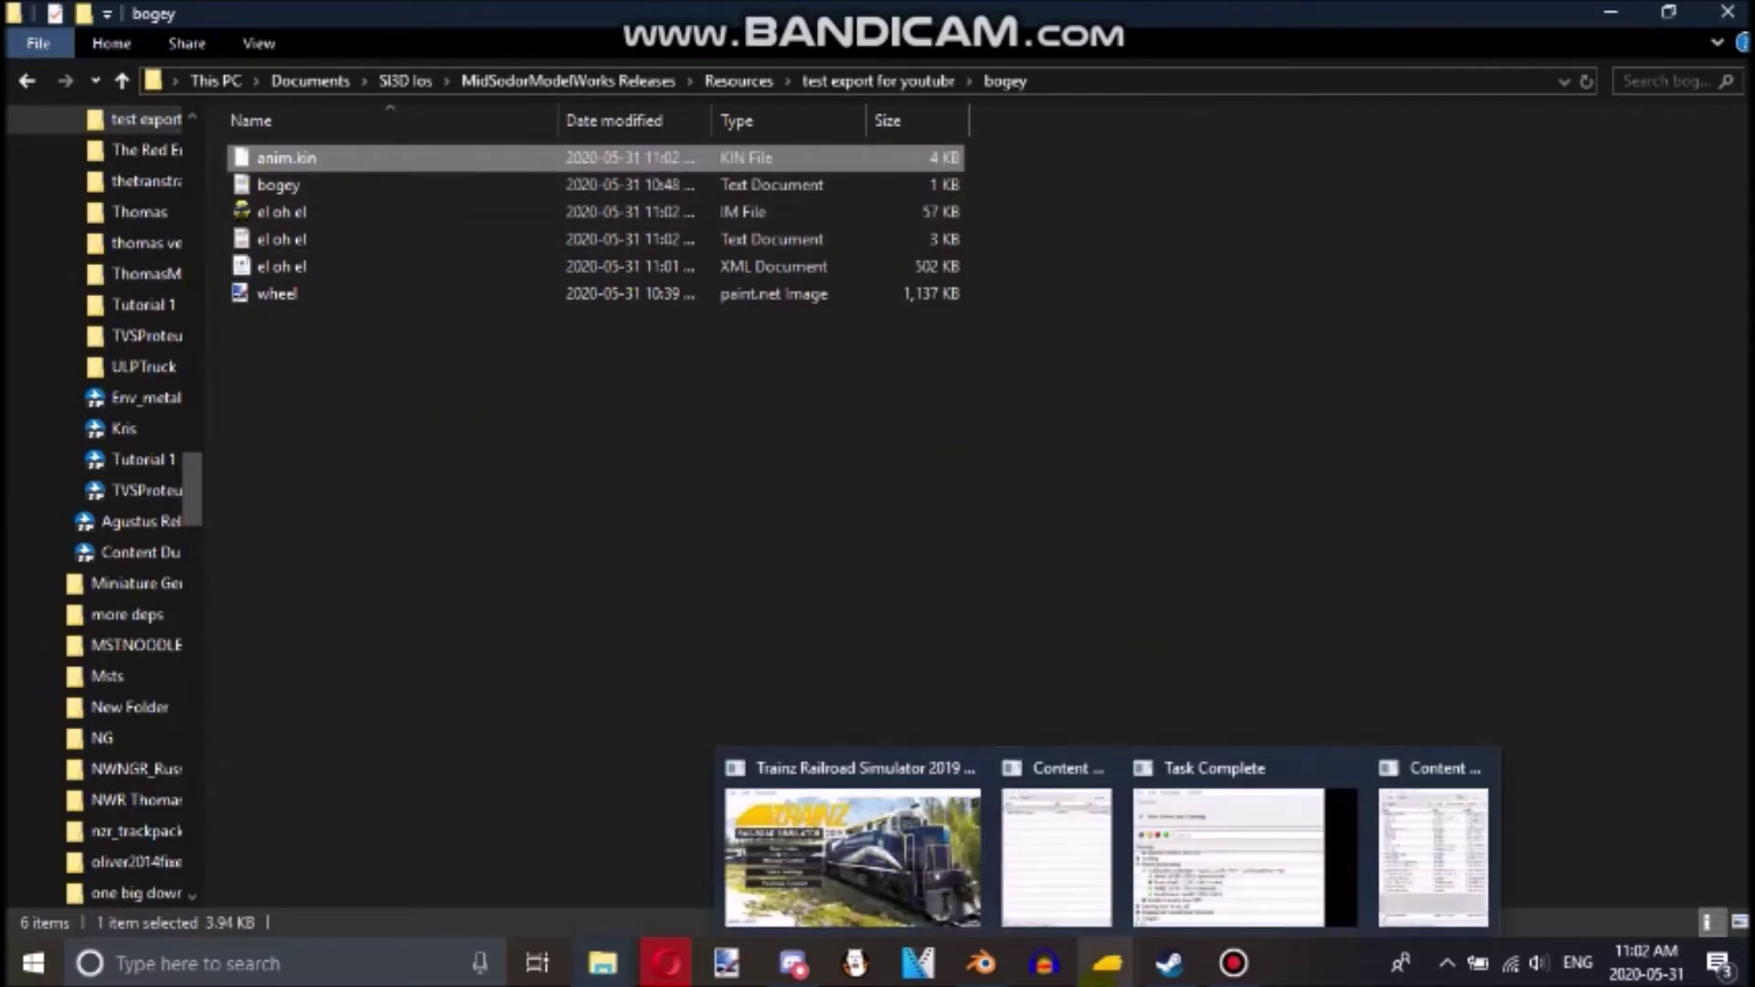
click(1088, 851)
click(1170, 219)
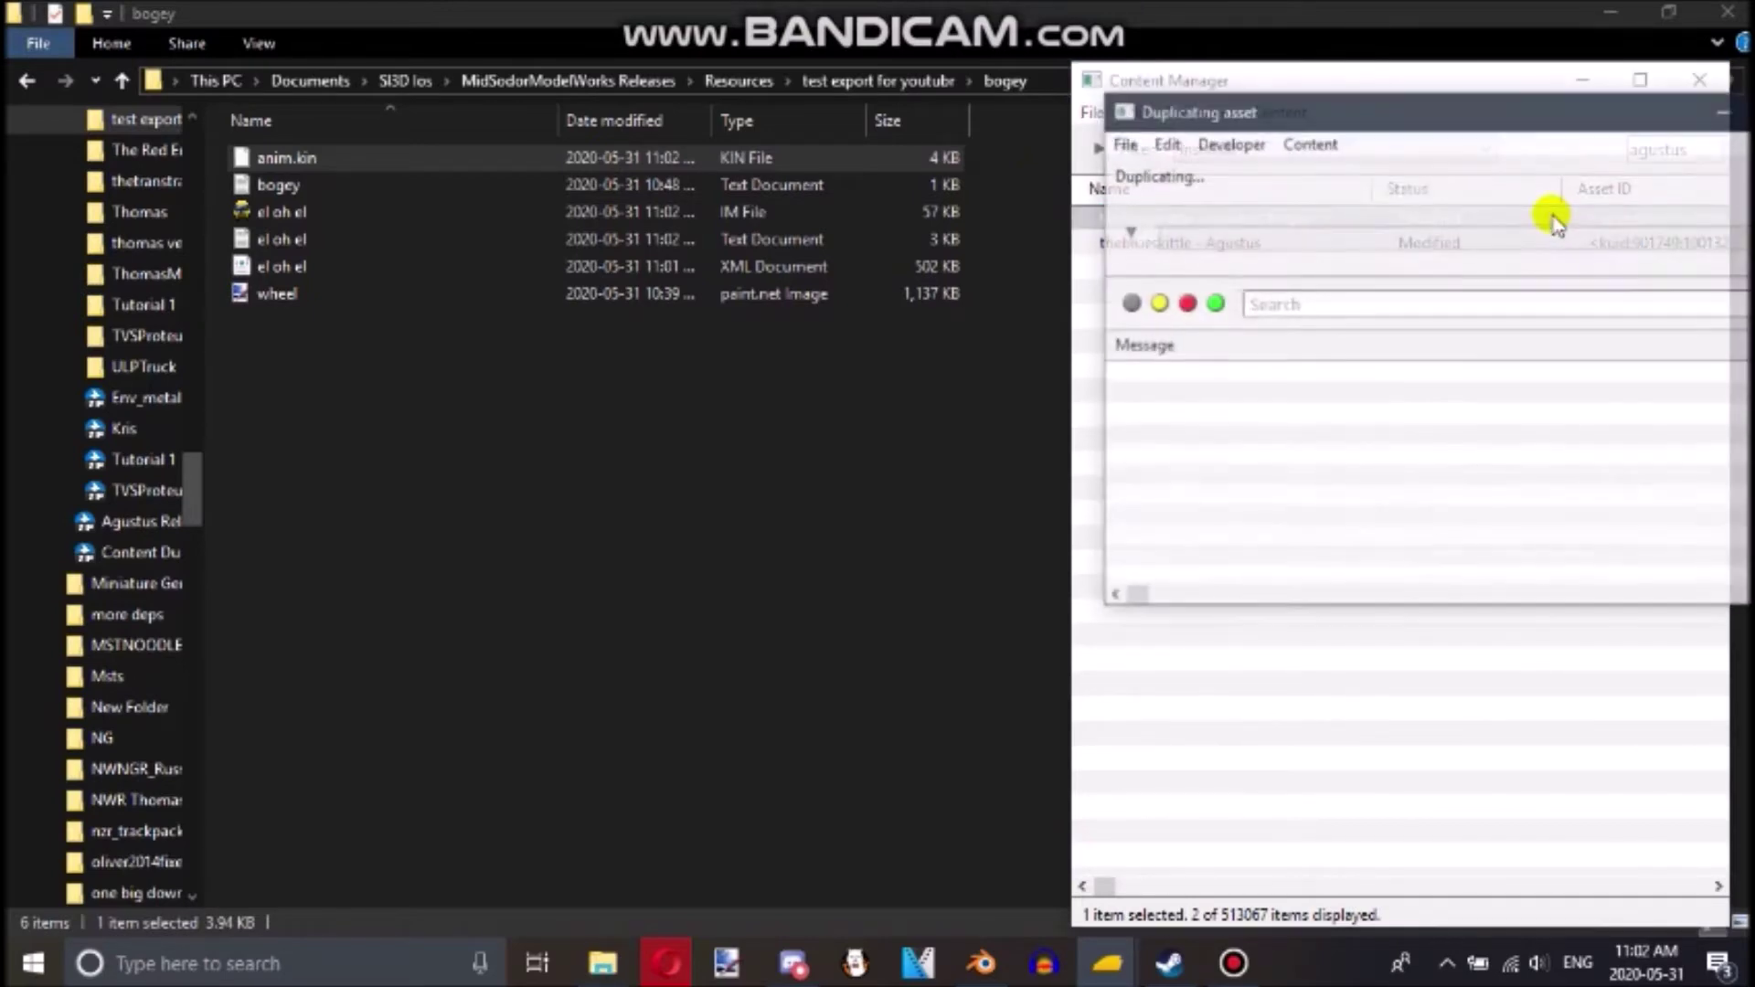
drag(1522, 114, 1344, 121)
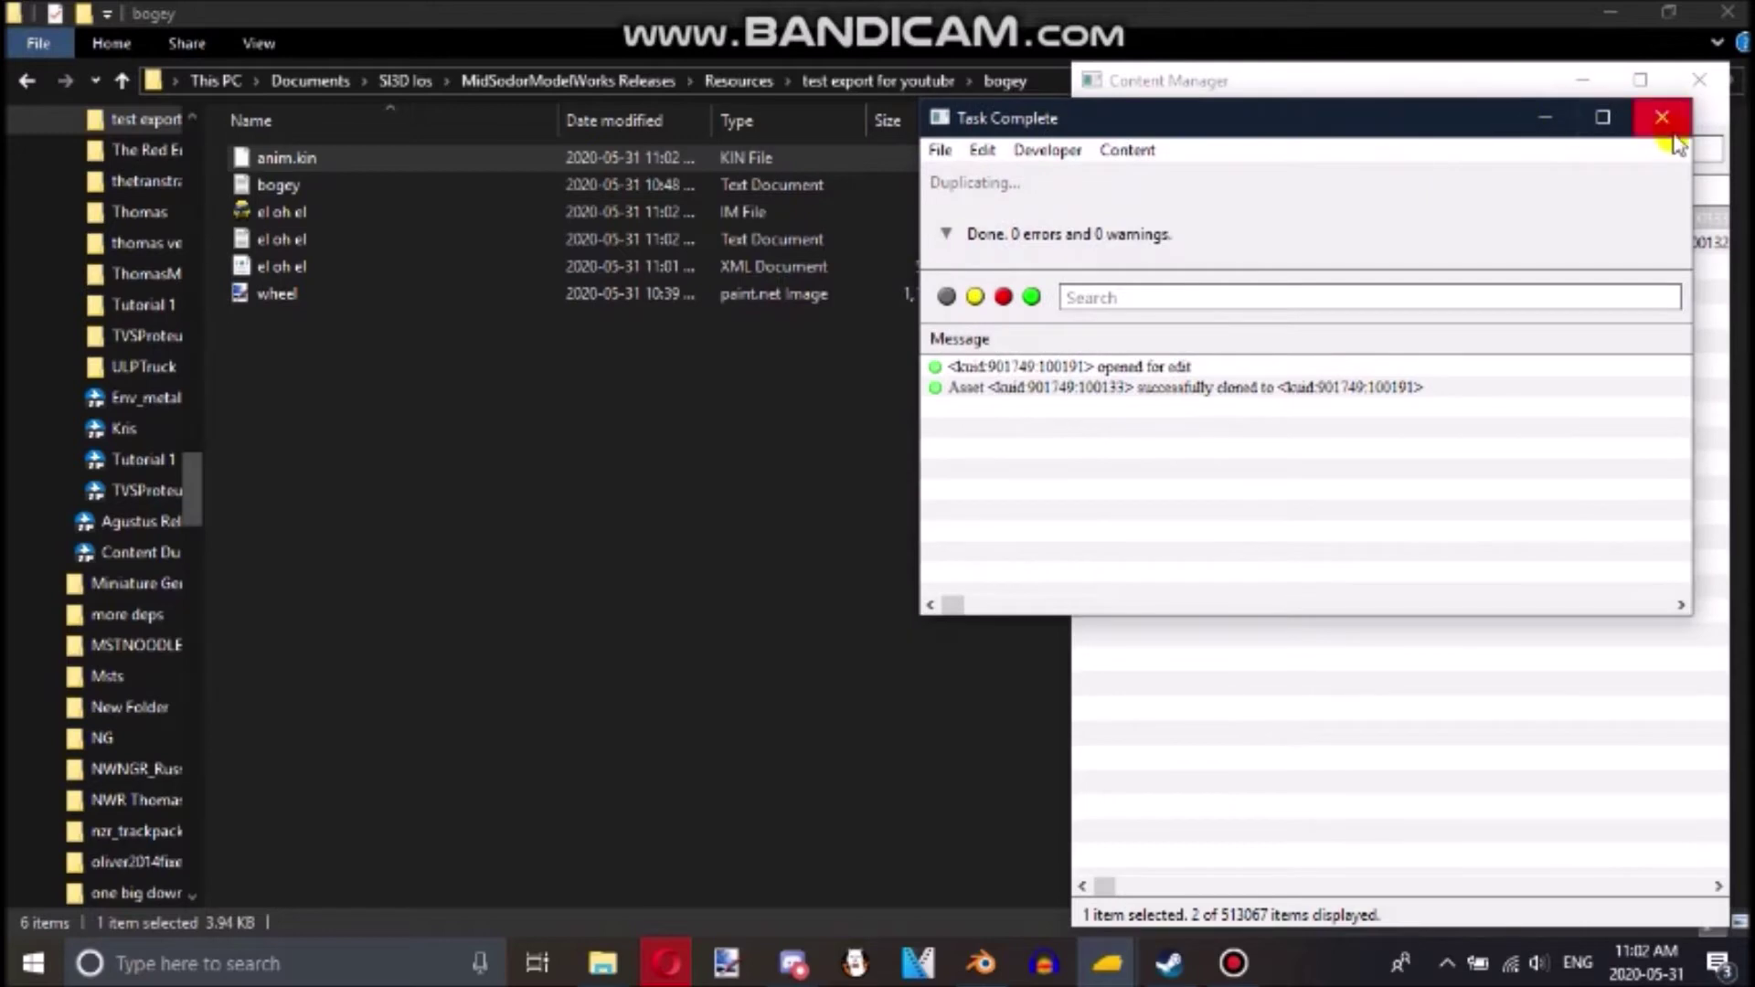
click(1671, 130)
- Search the installed content for "new asset" and show the New Asset entry's folder in Explorer
double_click(1705, 149)
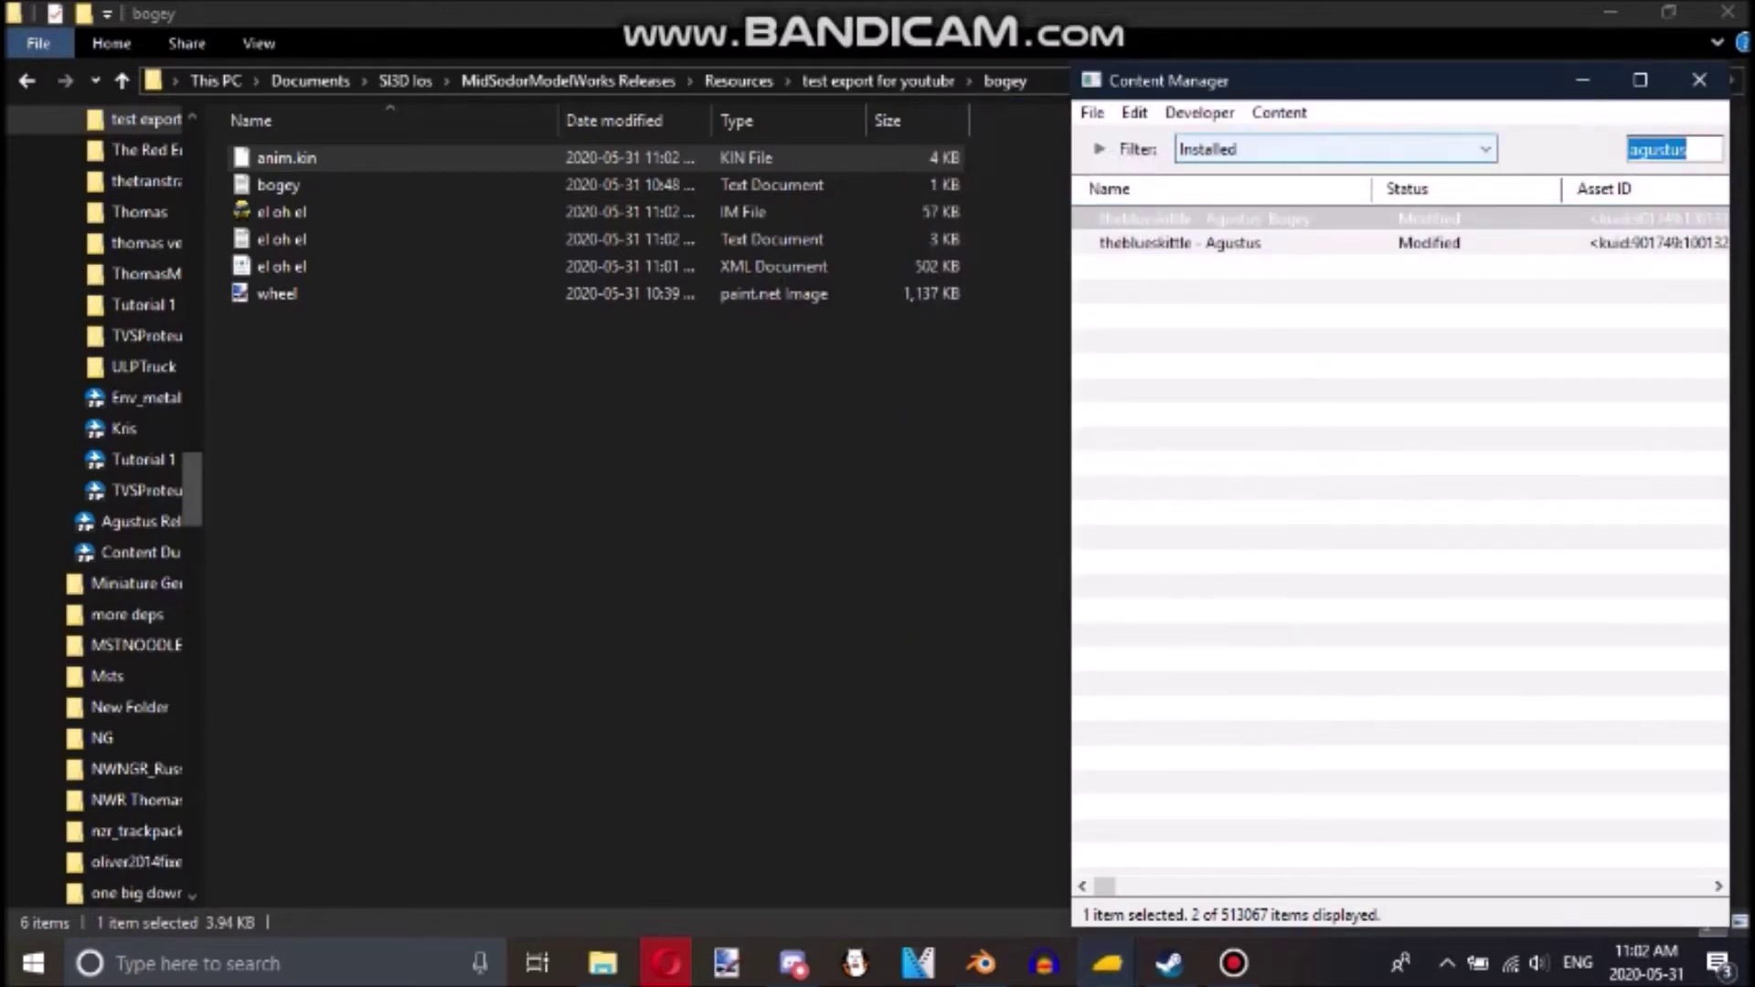
text(new asset)
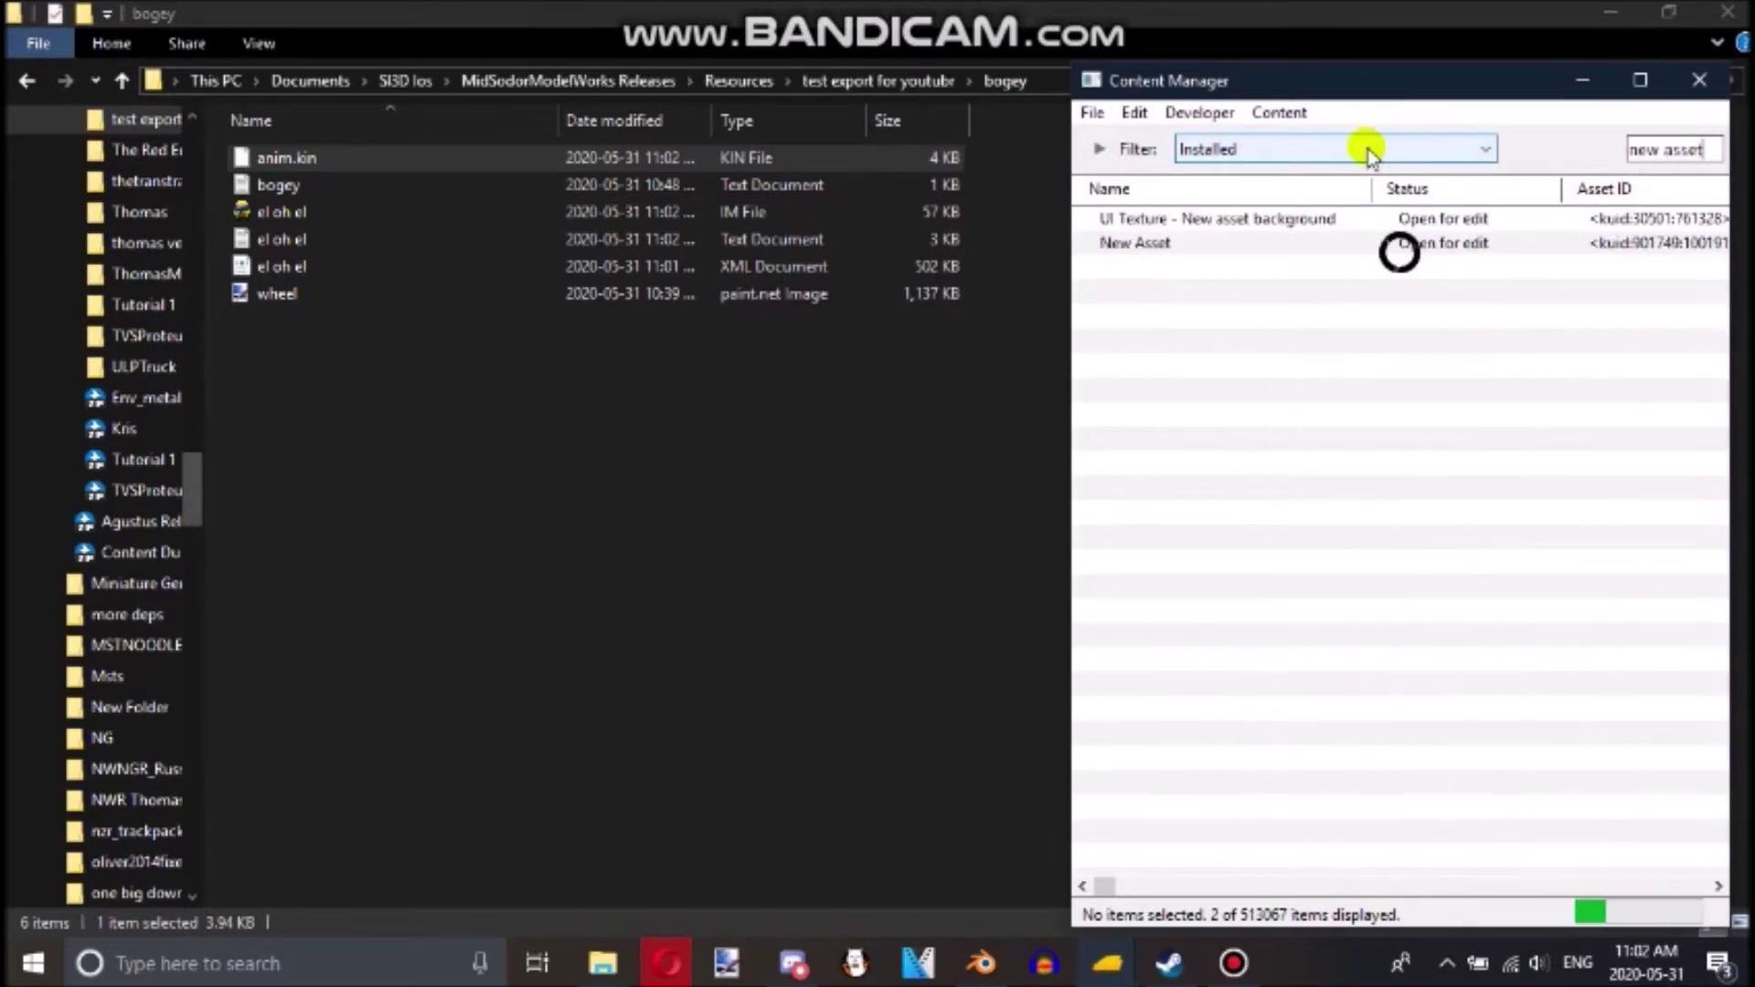
right_click(1132, 242)
mouse_move(1216, 414)
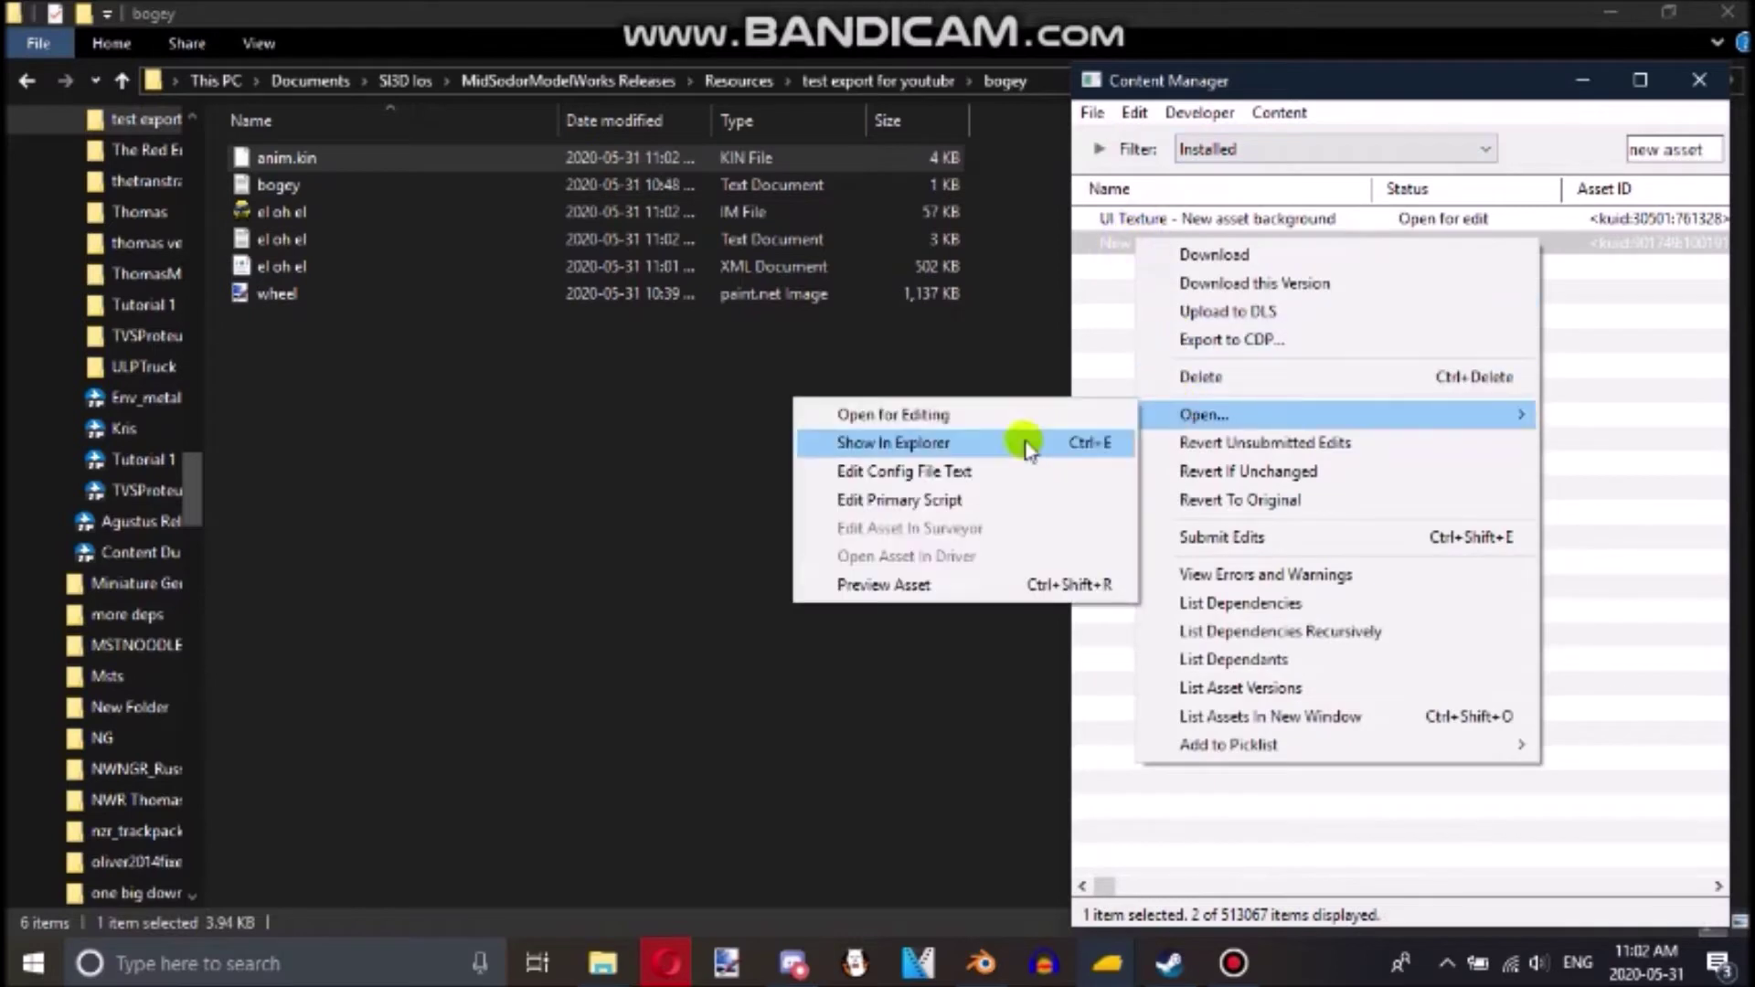
click(1012, 448)
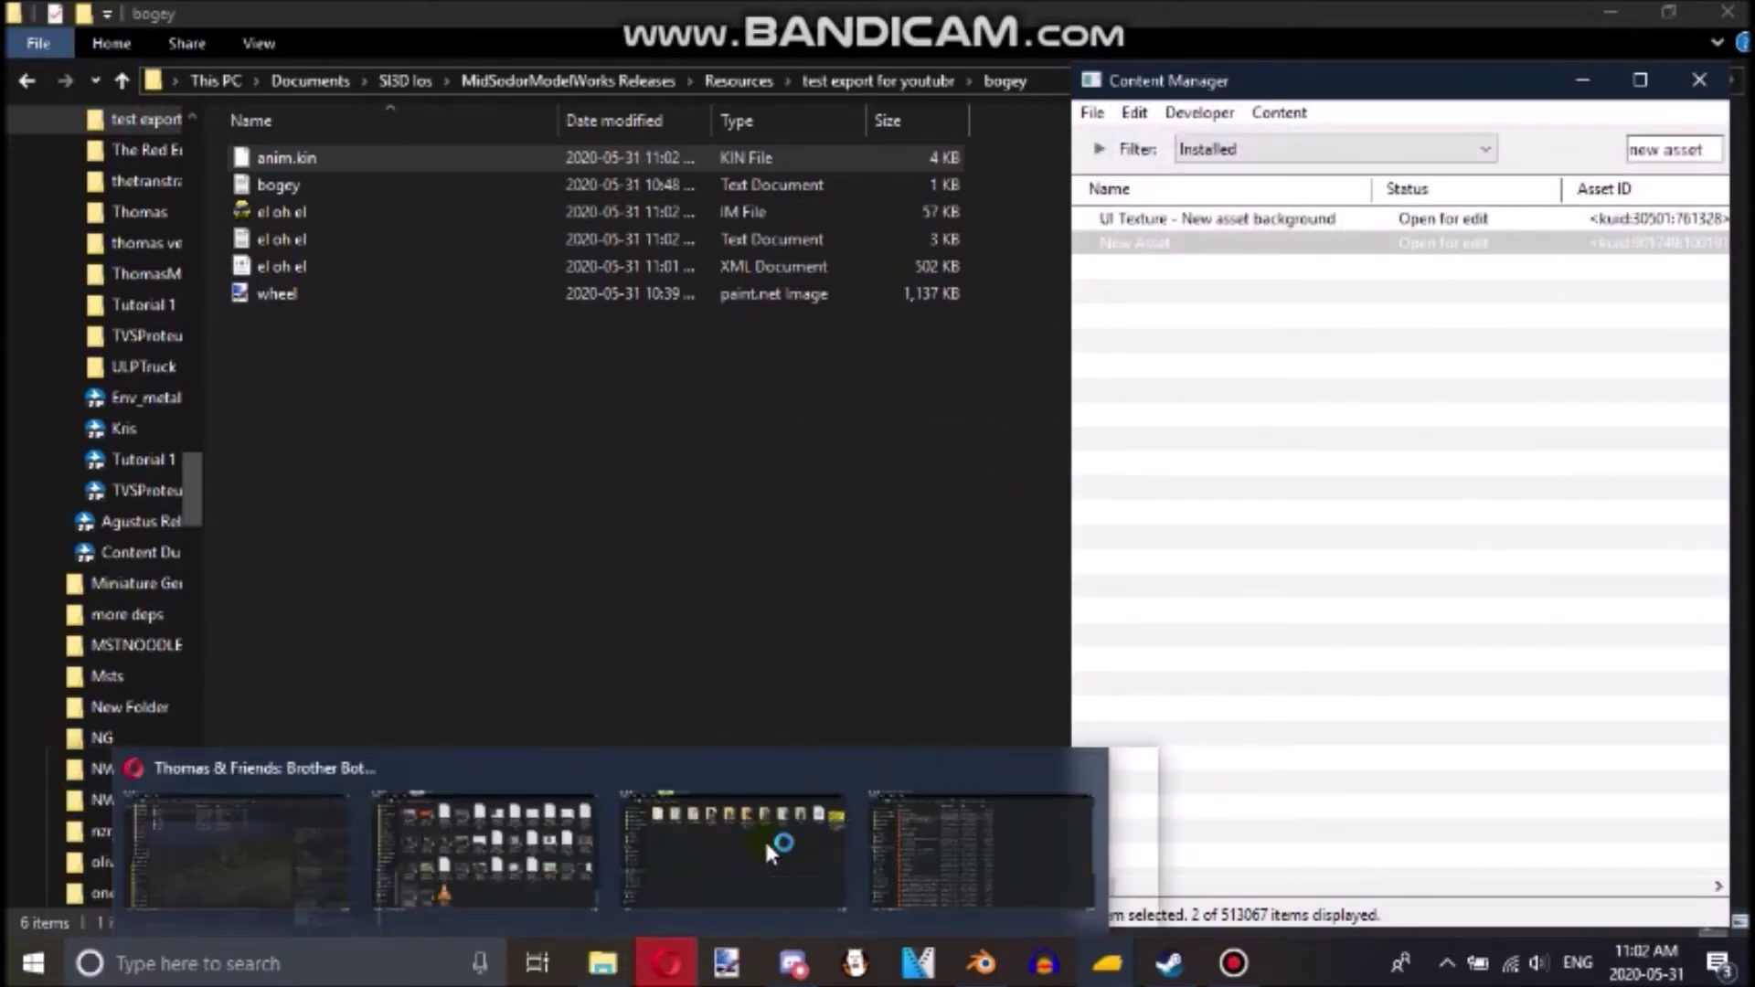
- Switch to the New Asset folder and delete every file in it except config
mouse_move(603, 958)
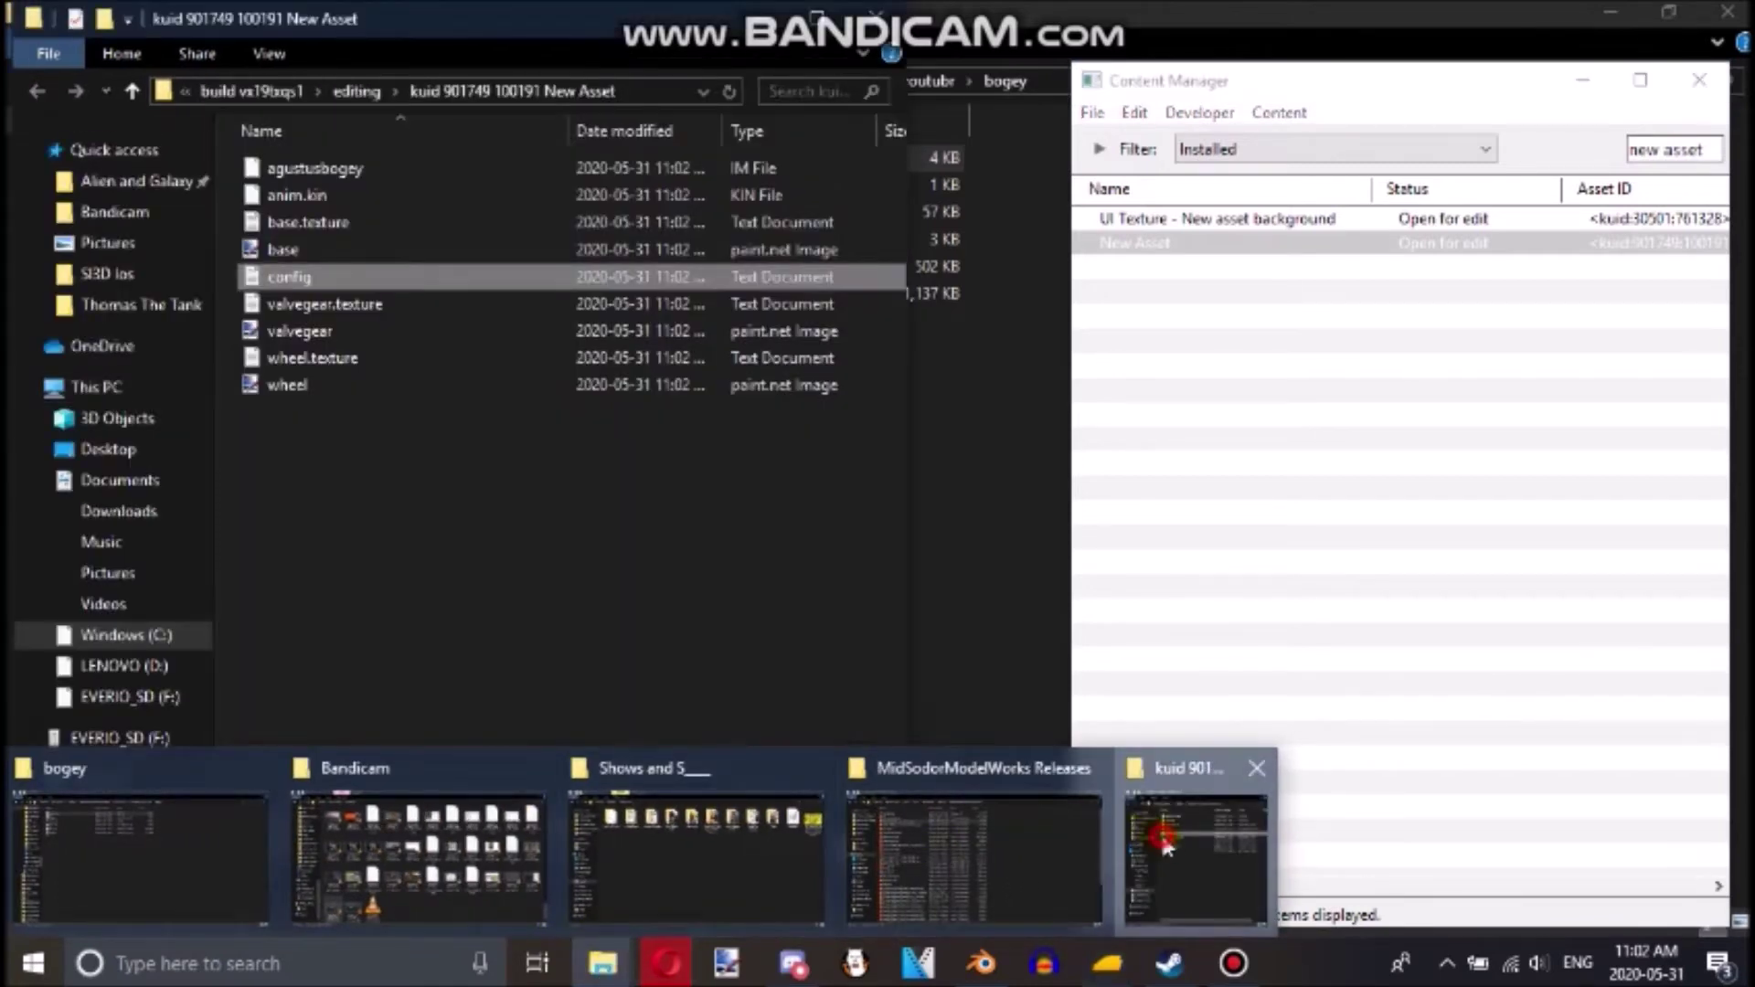
click(1584, 80)
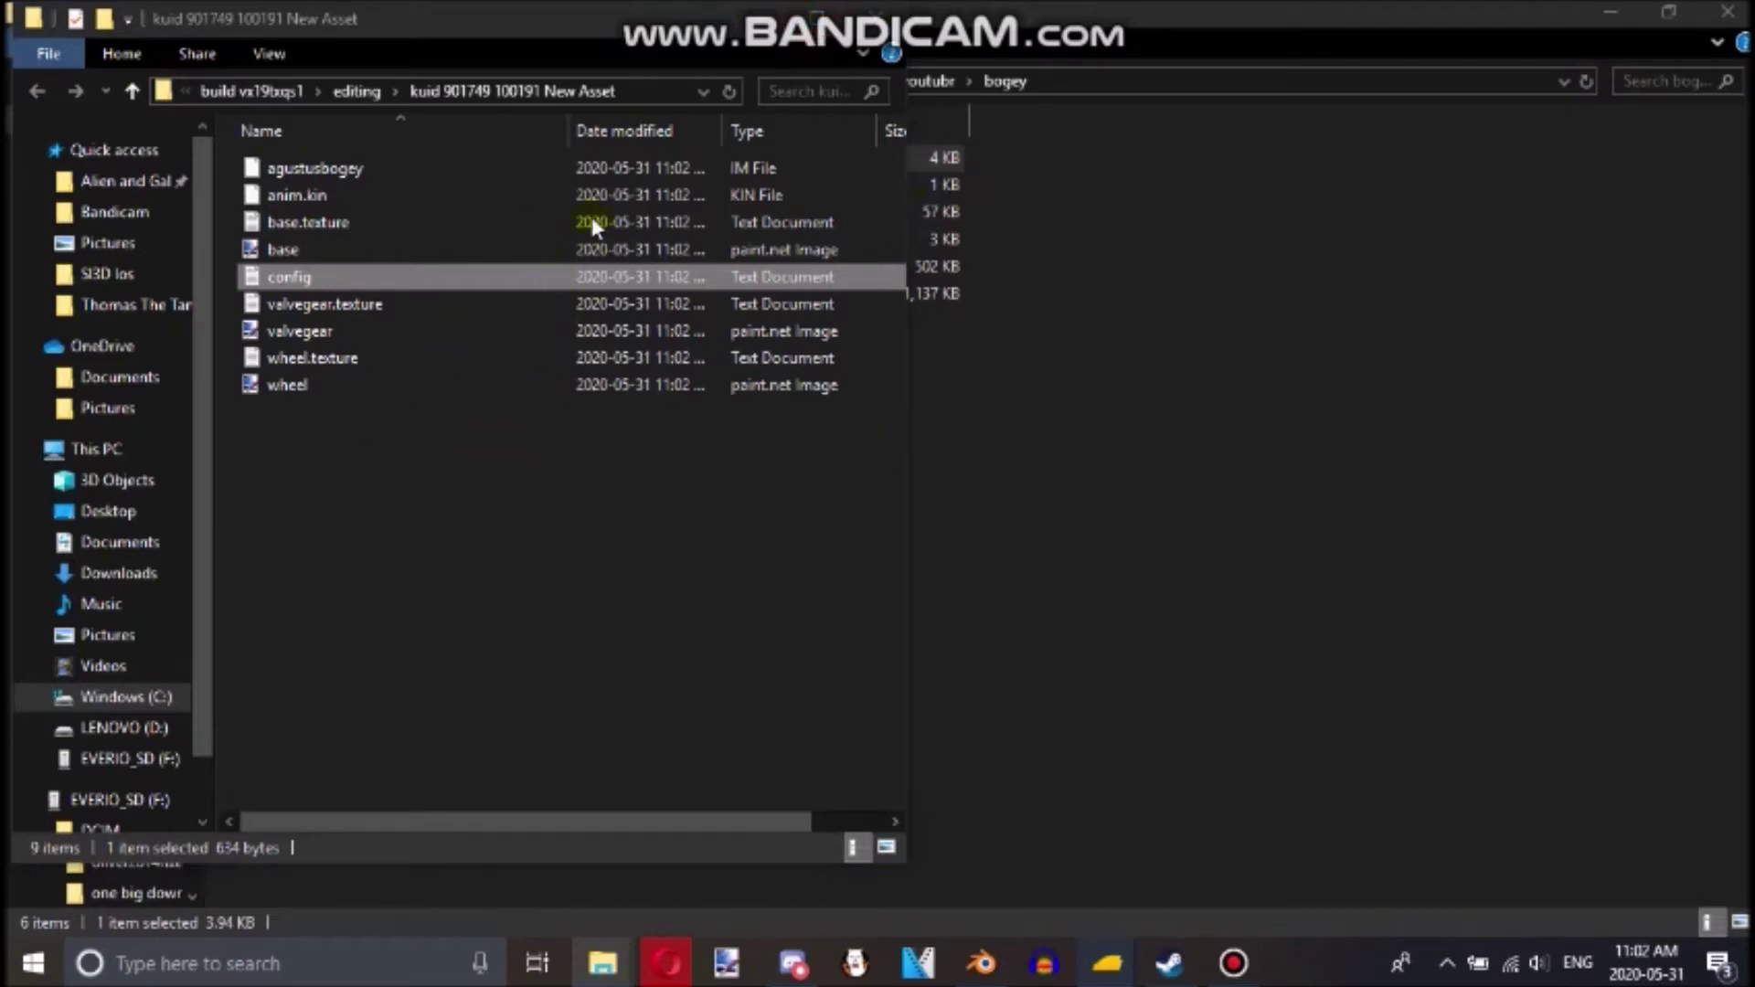
key(super+Up)
click(305, 437)
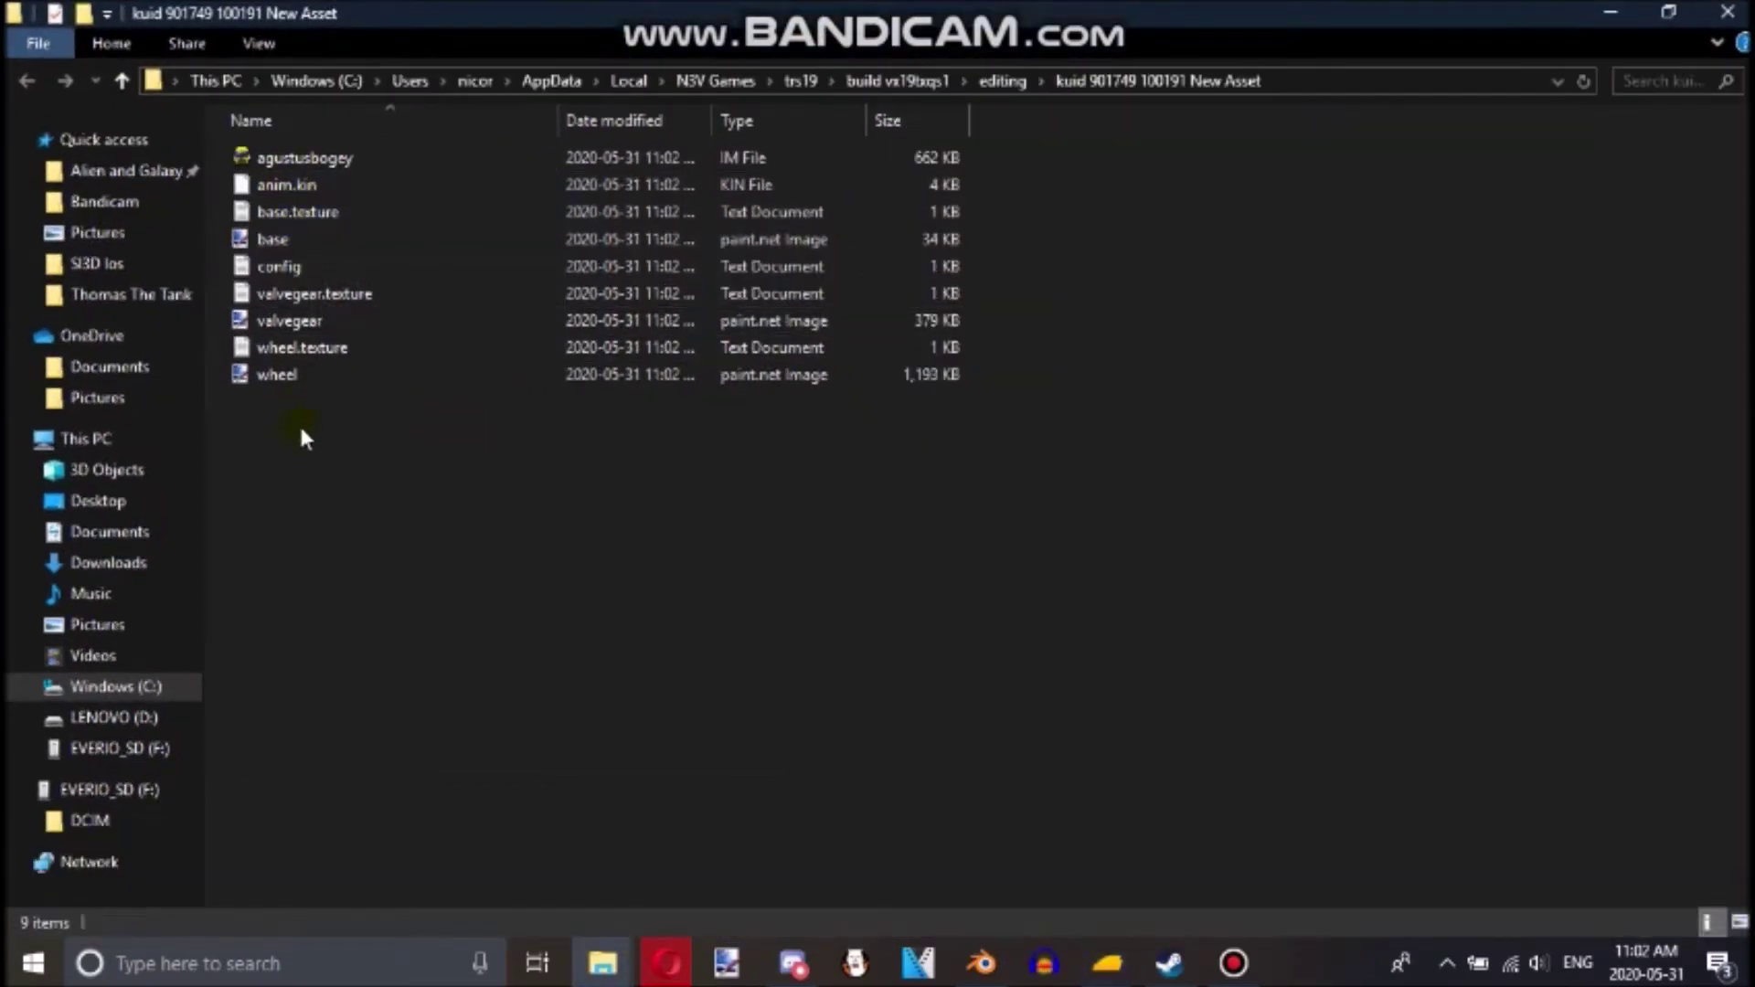
drag(293, 426, 320, 261)
ctrl+click(294, 239)
ctrl+click(302, 212)
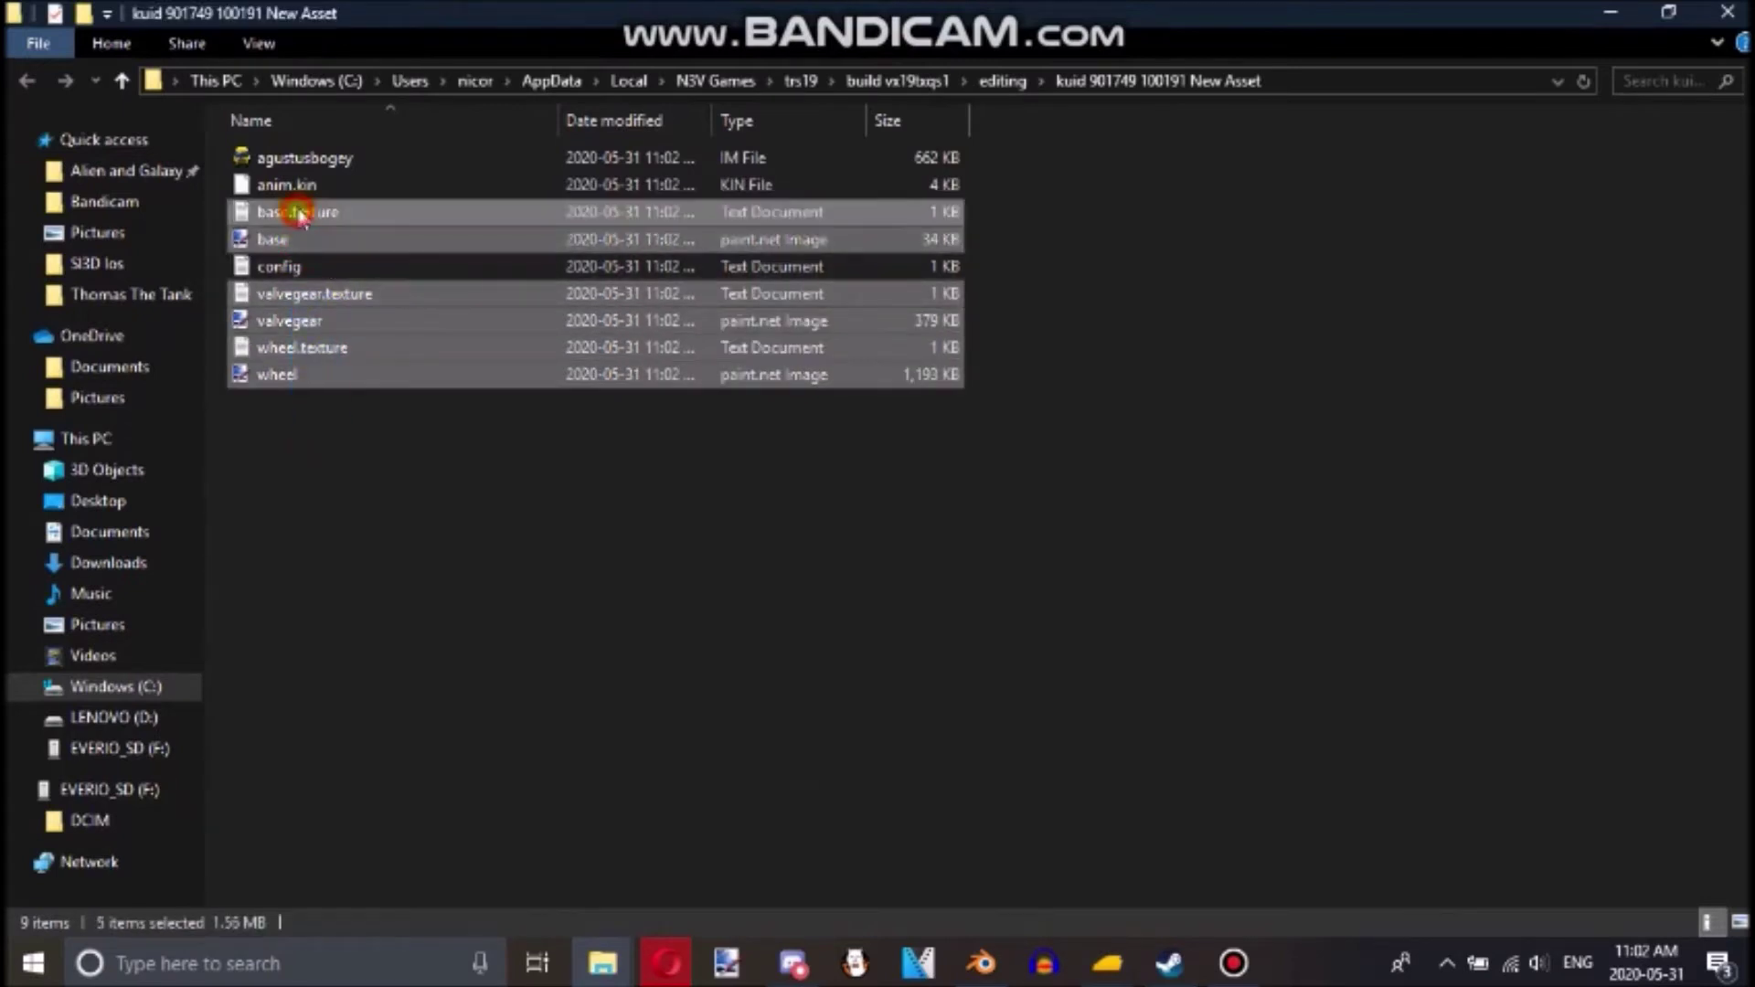
ctrl+click(294, 157)
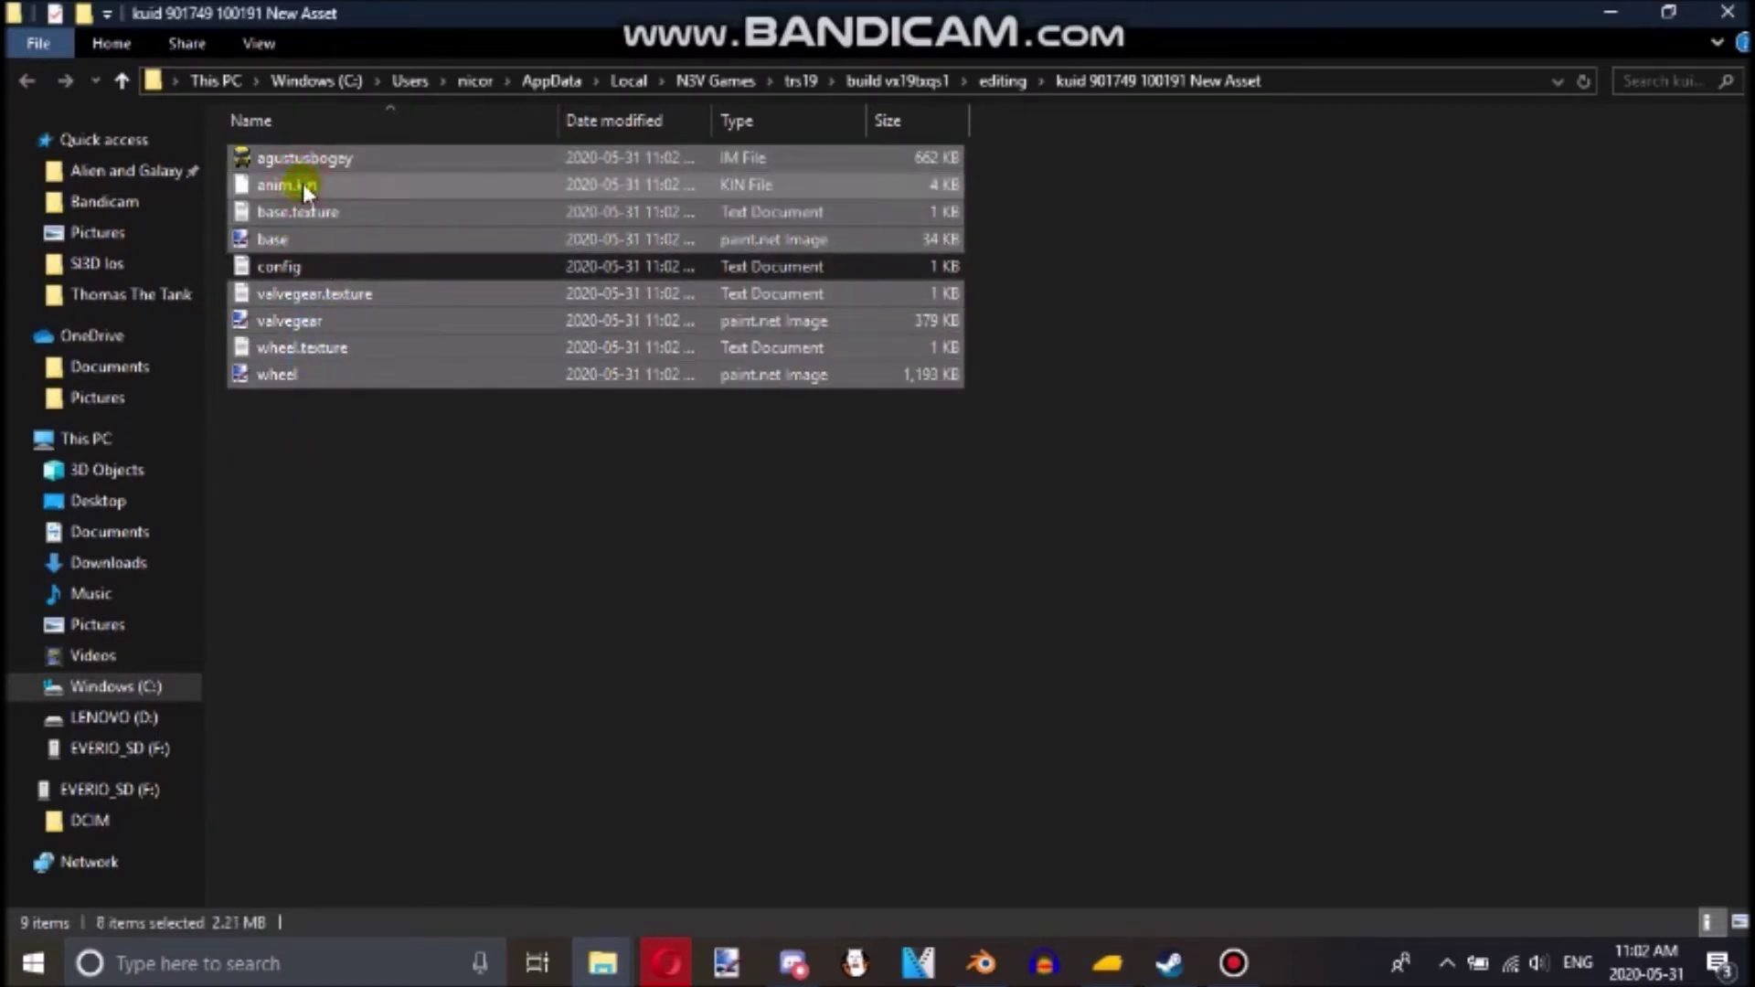
key(Delete)
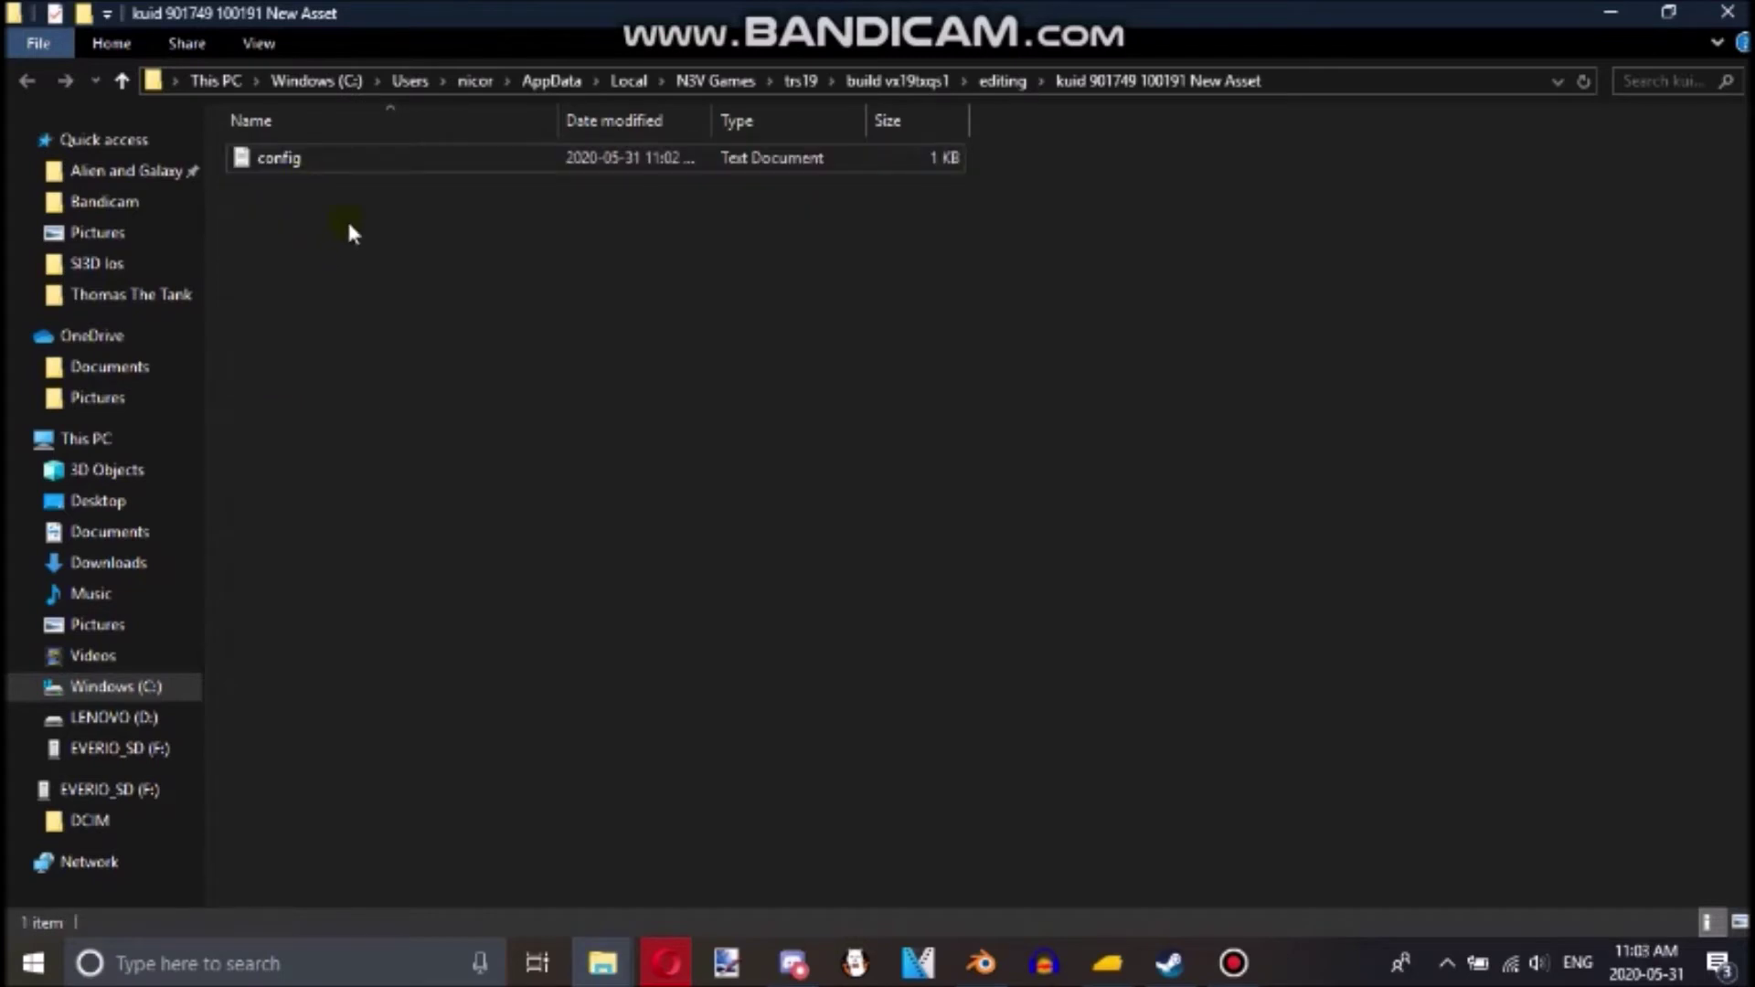
- Copy anim.kin and the el oh el IM file from the bogey folder into the New Asset folder
mouse_move(603, 962)
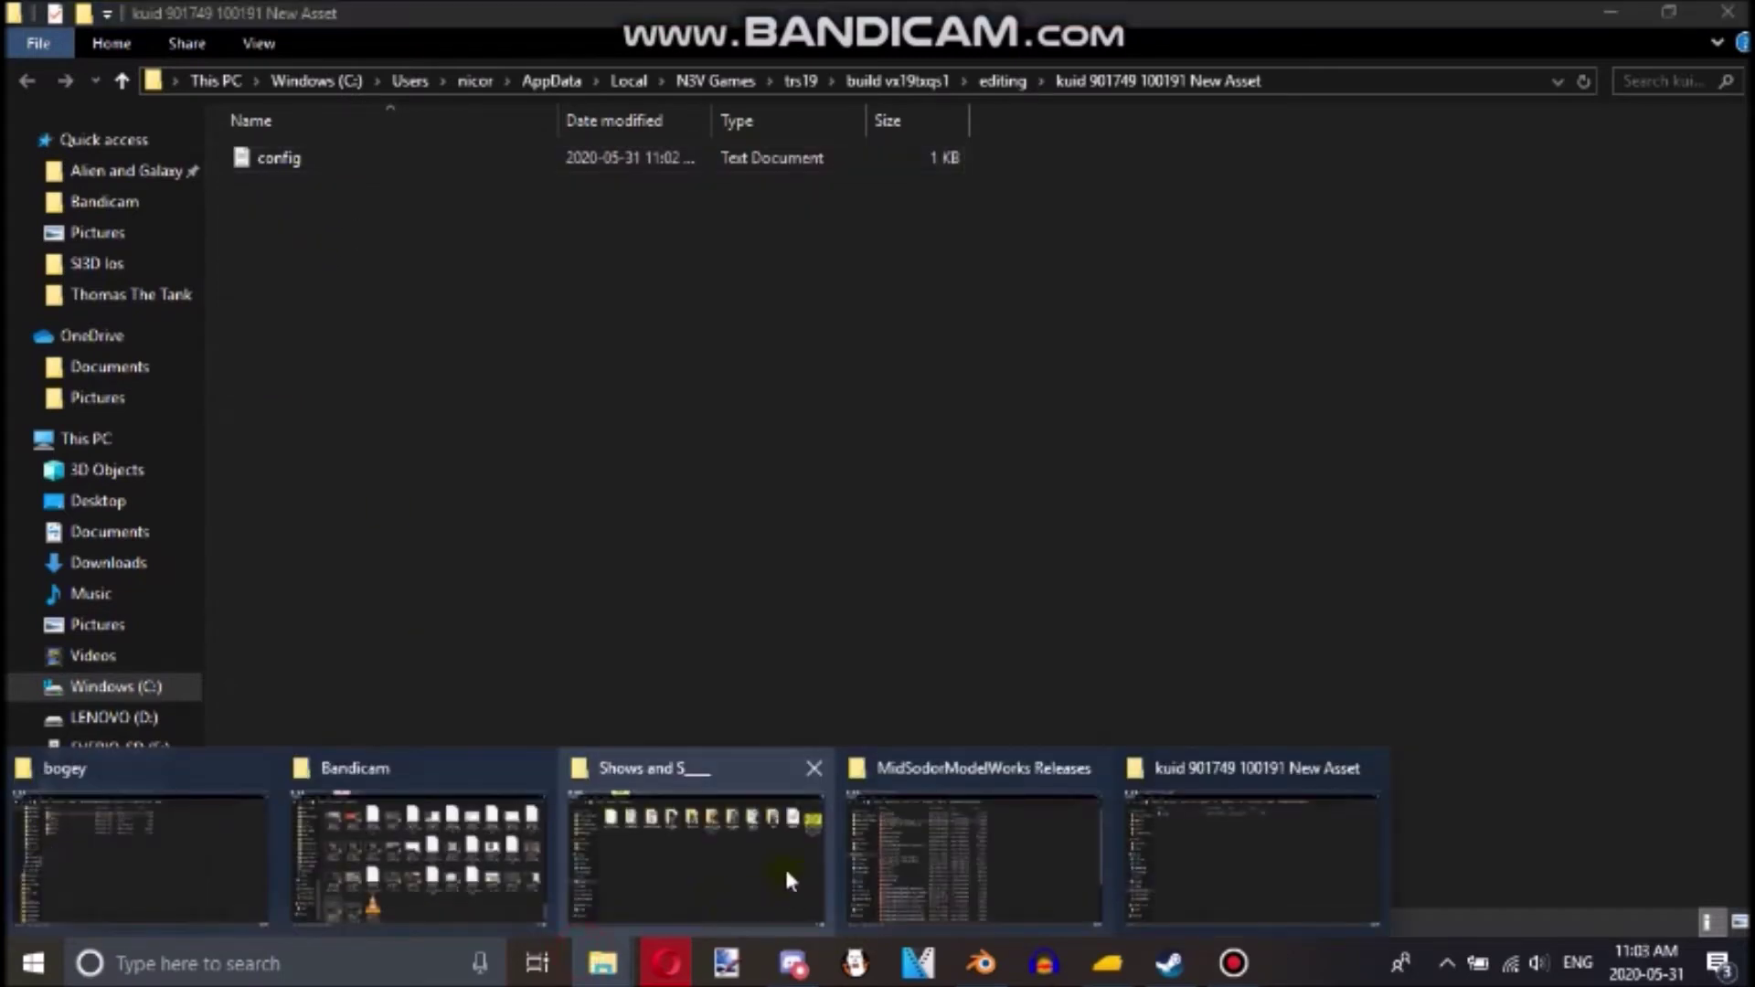
click(124, 836)
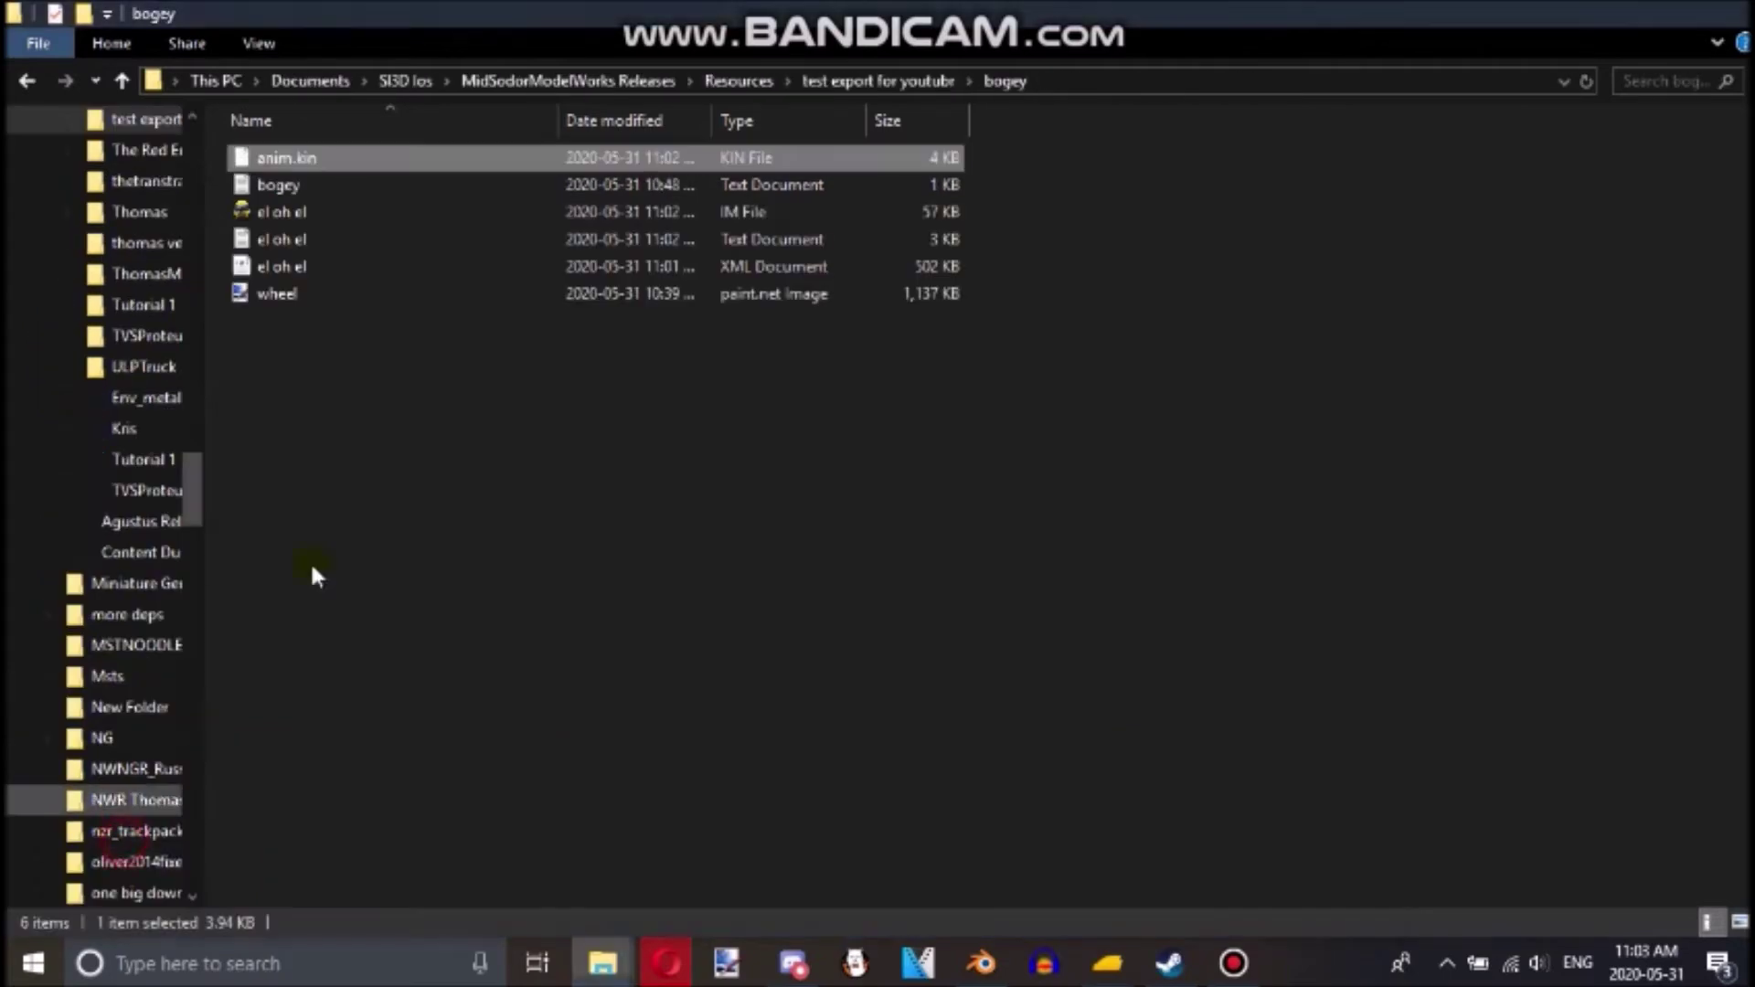
click(300, 212)
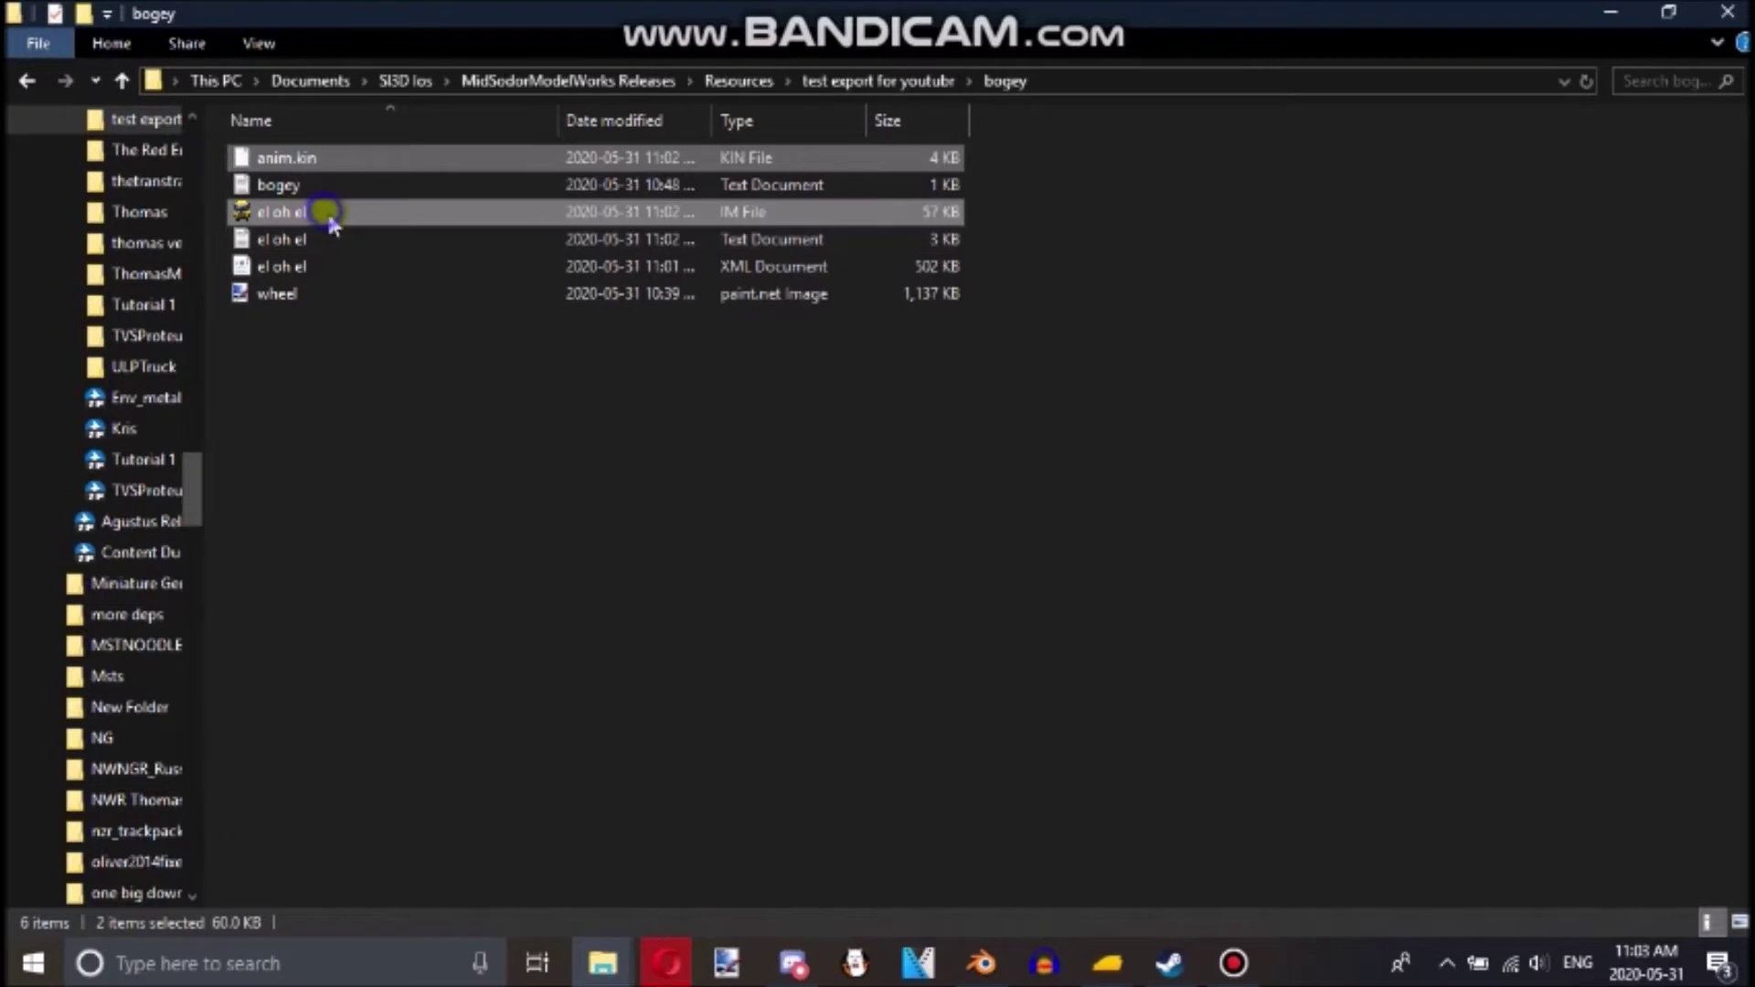
right_click(327, 216)
click(94, 660)
mouse_move(604, 966)
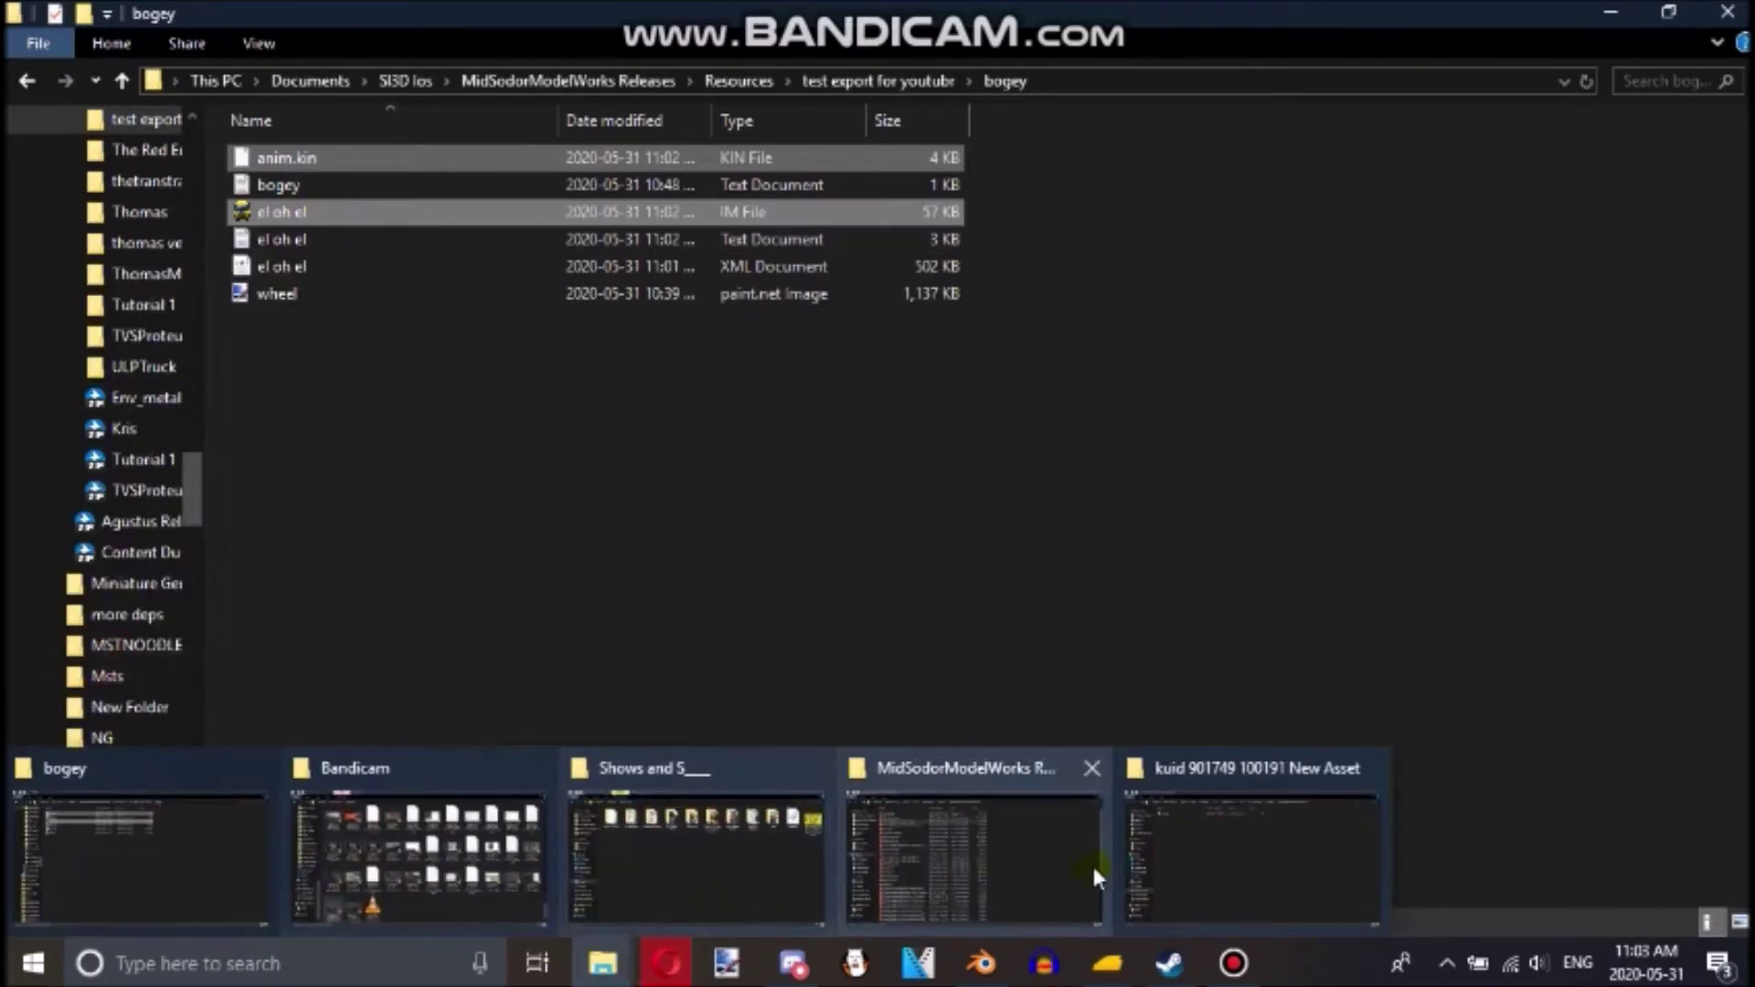
click(1302, 846)
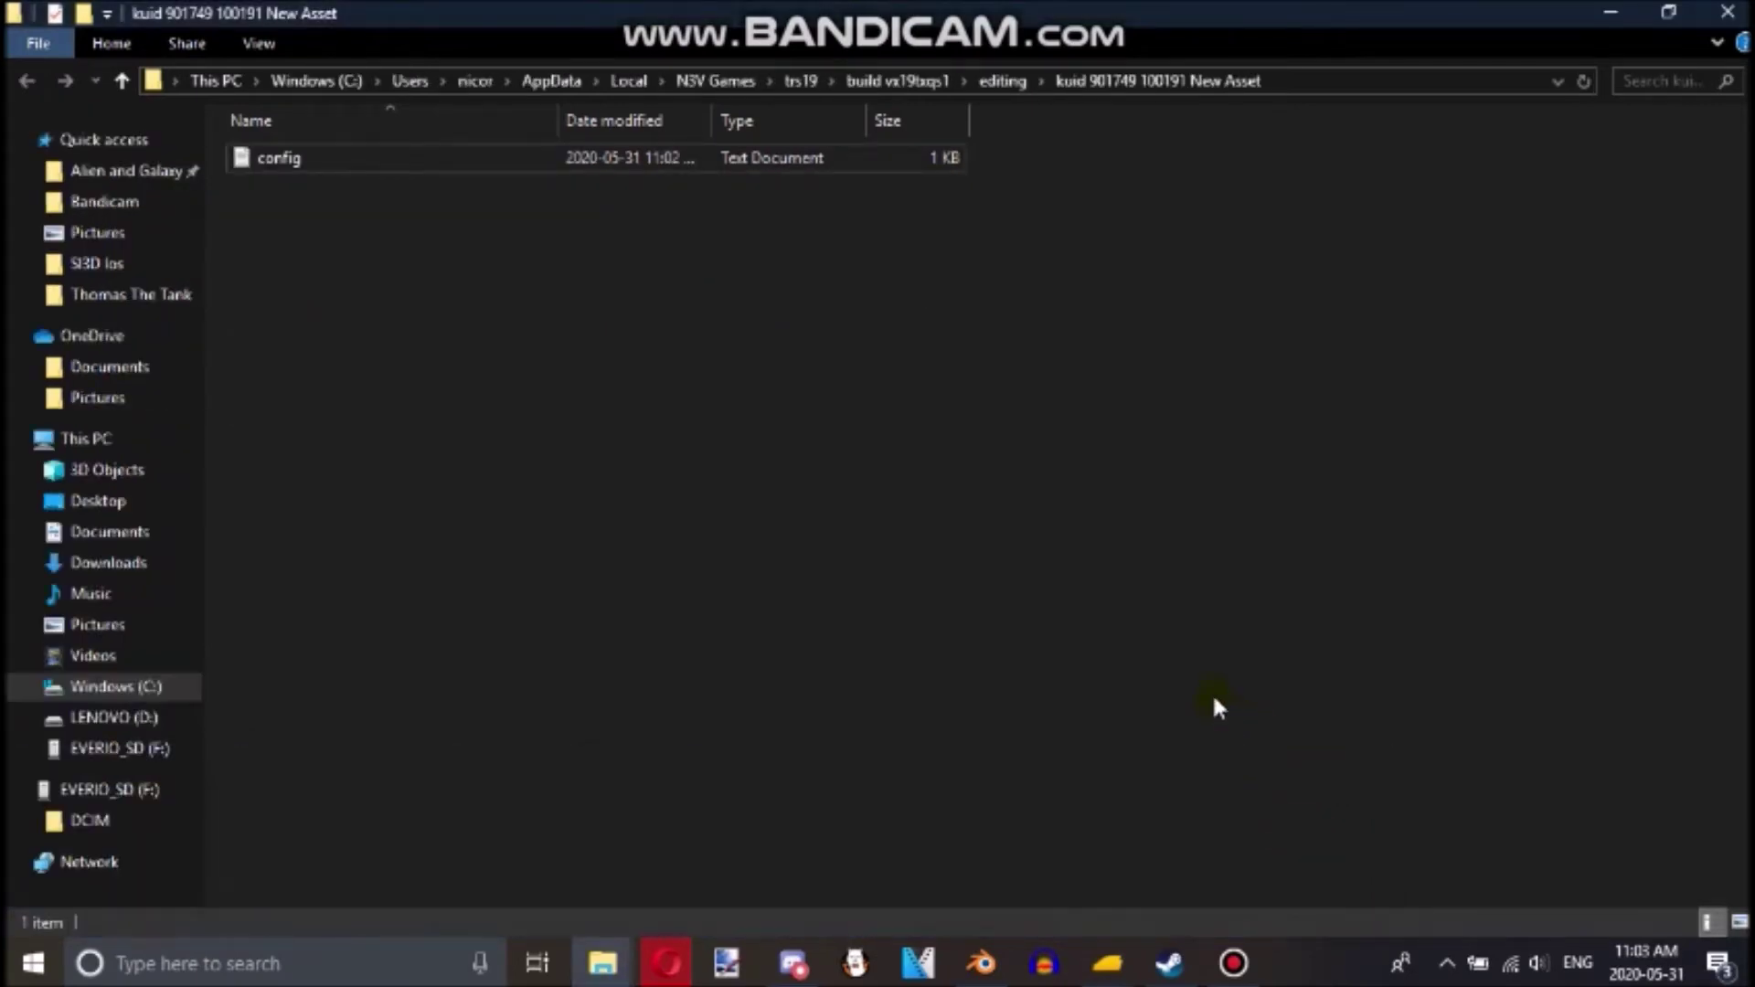
key(ctrl+v)
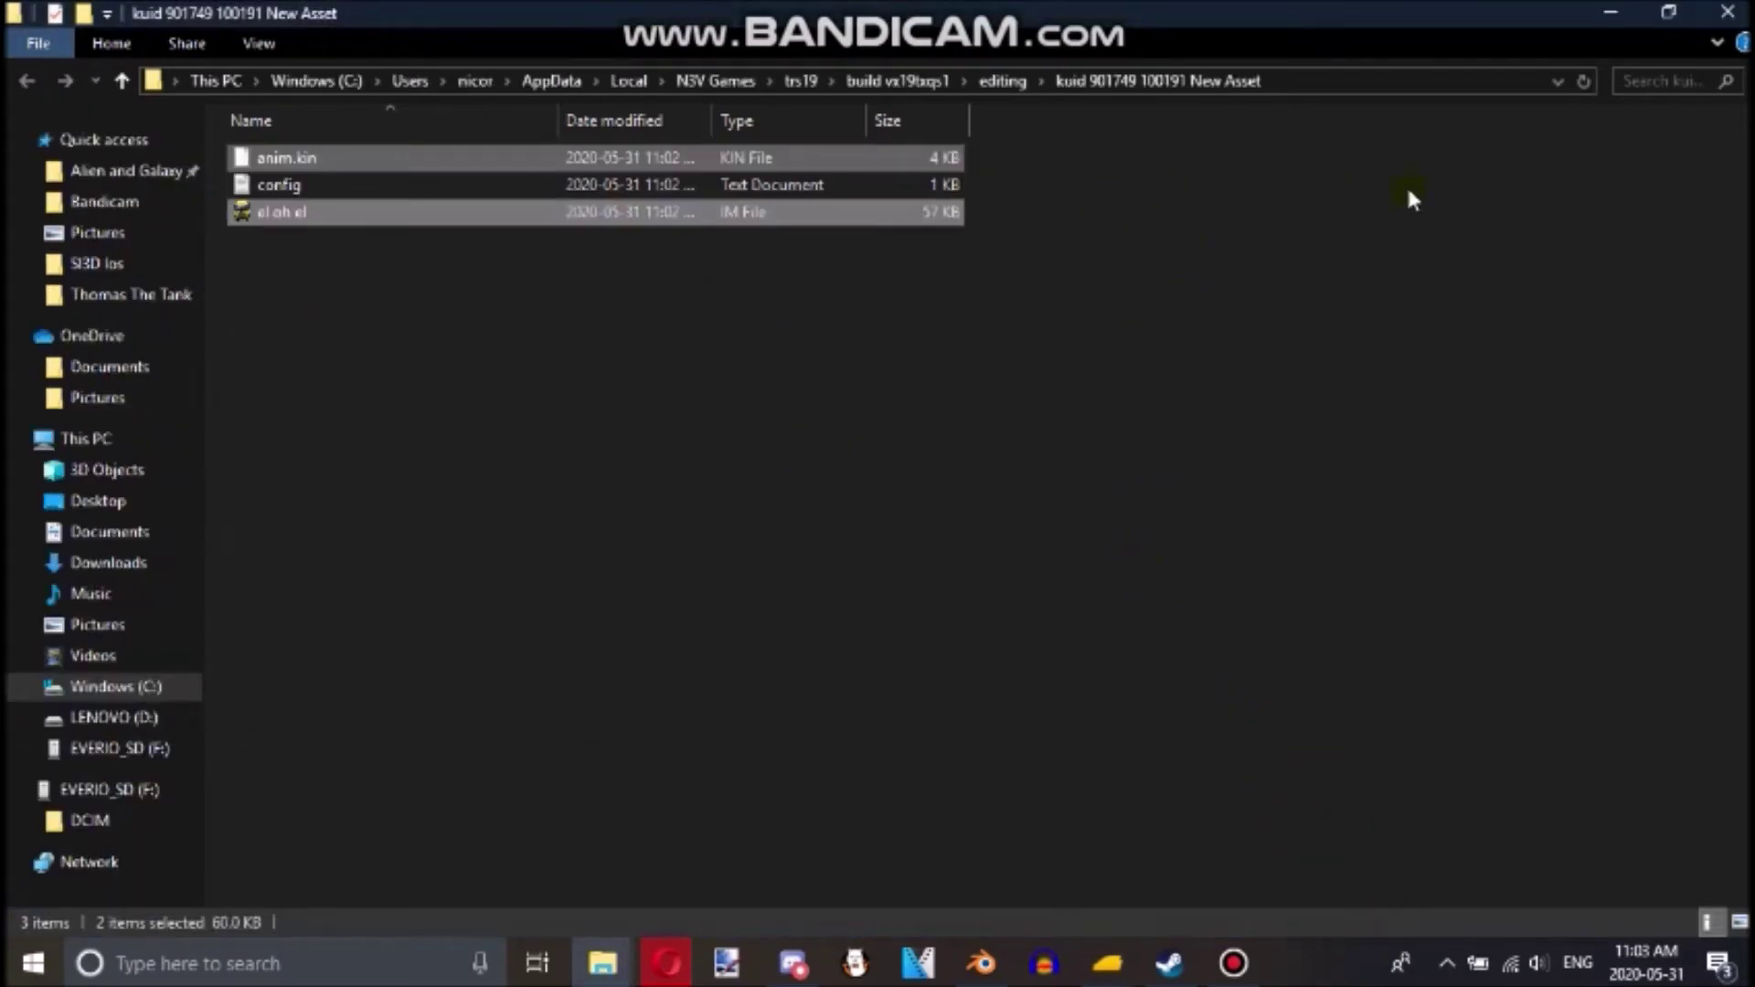
- Open the New Asset's config file and replace "Agustus' Bogey" in the username value with "youtube engine bogie"
click(306, 186)
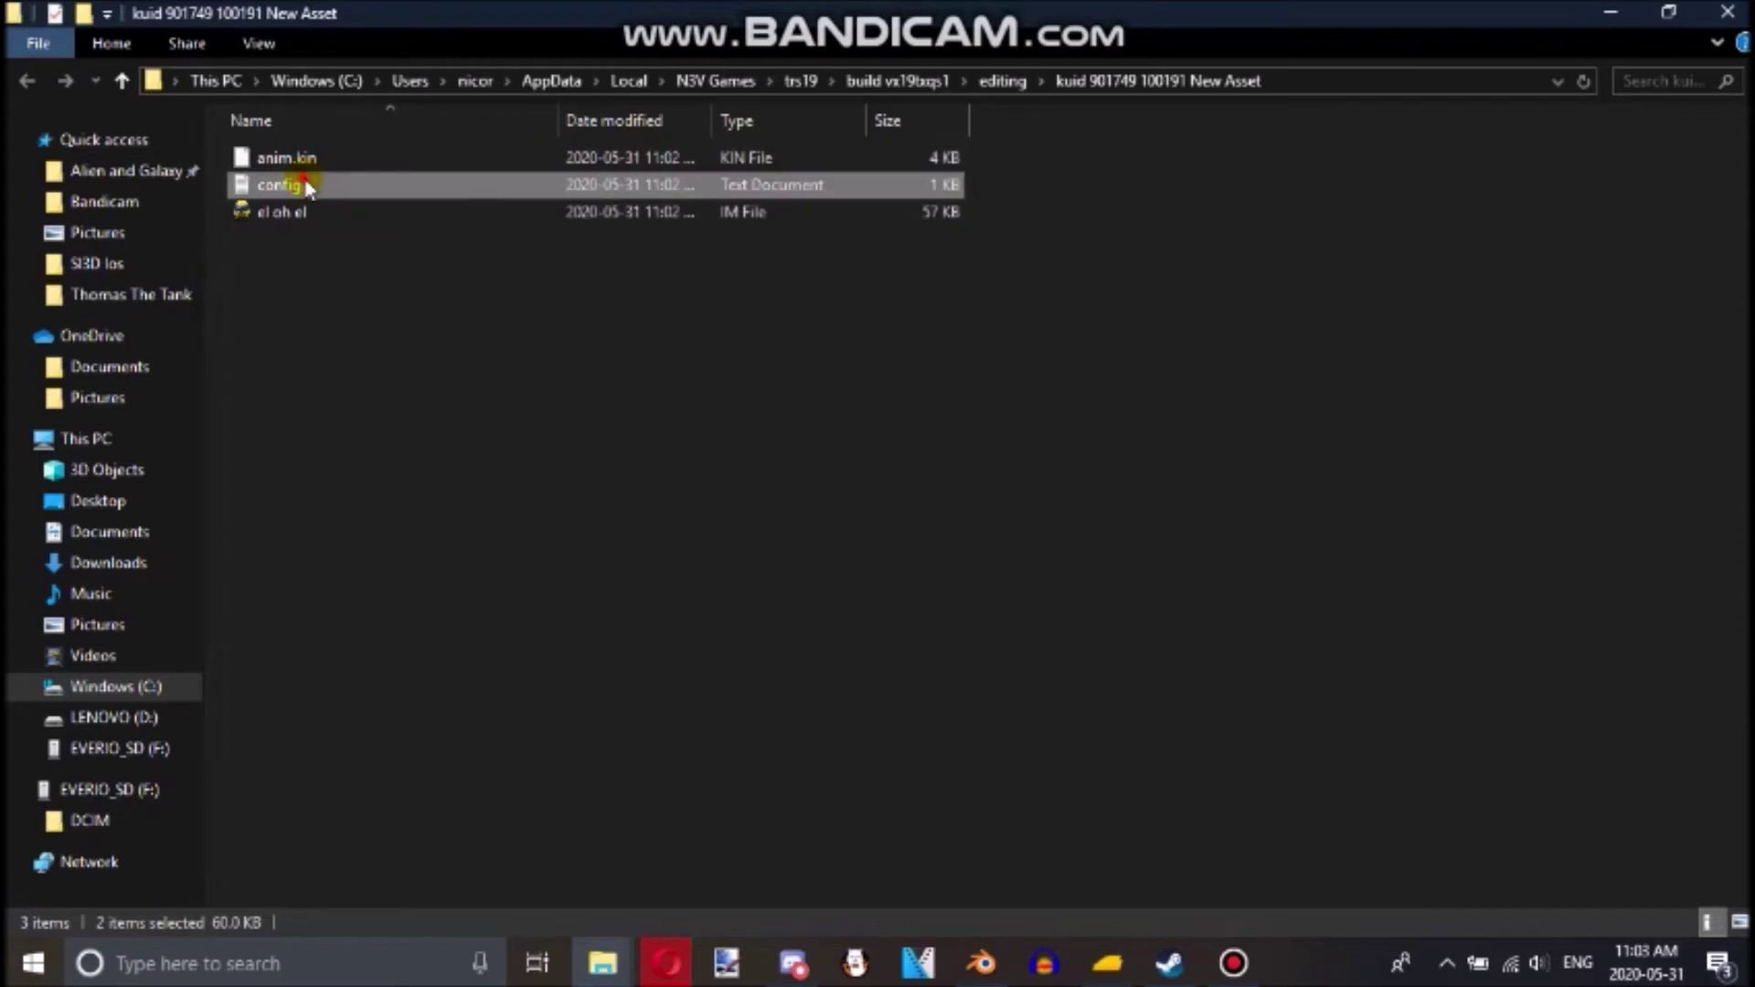
double_click(280, 186)
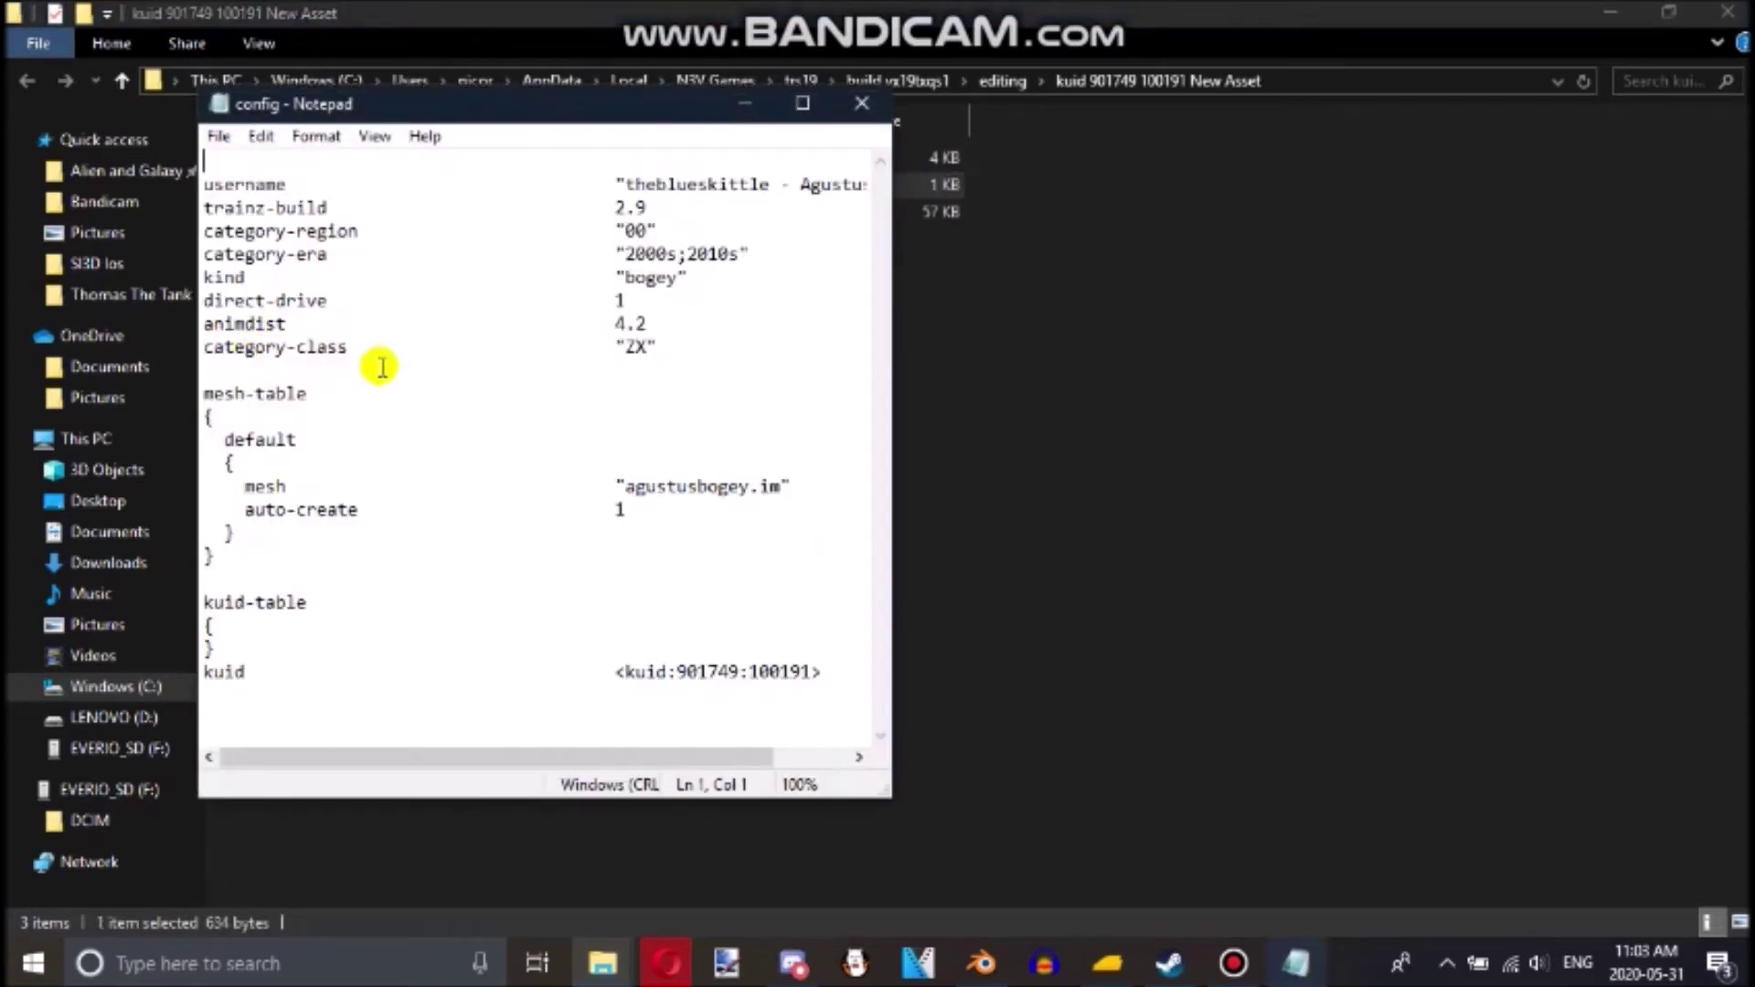
drag(803, 184, 885, 184)
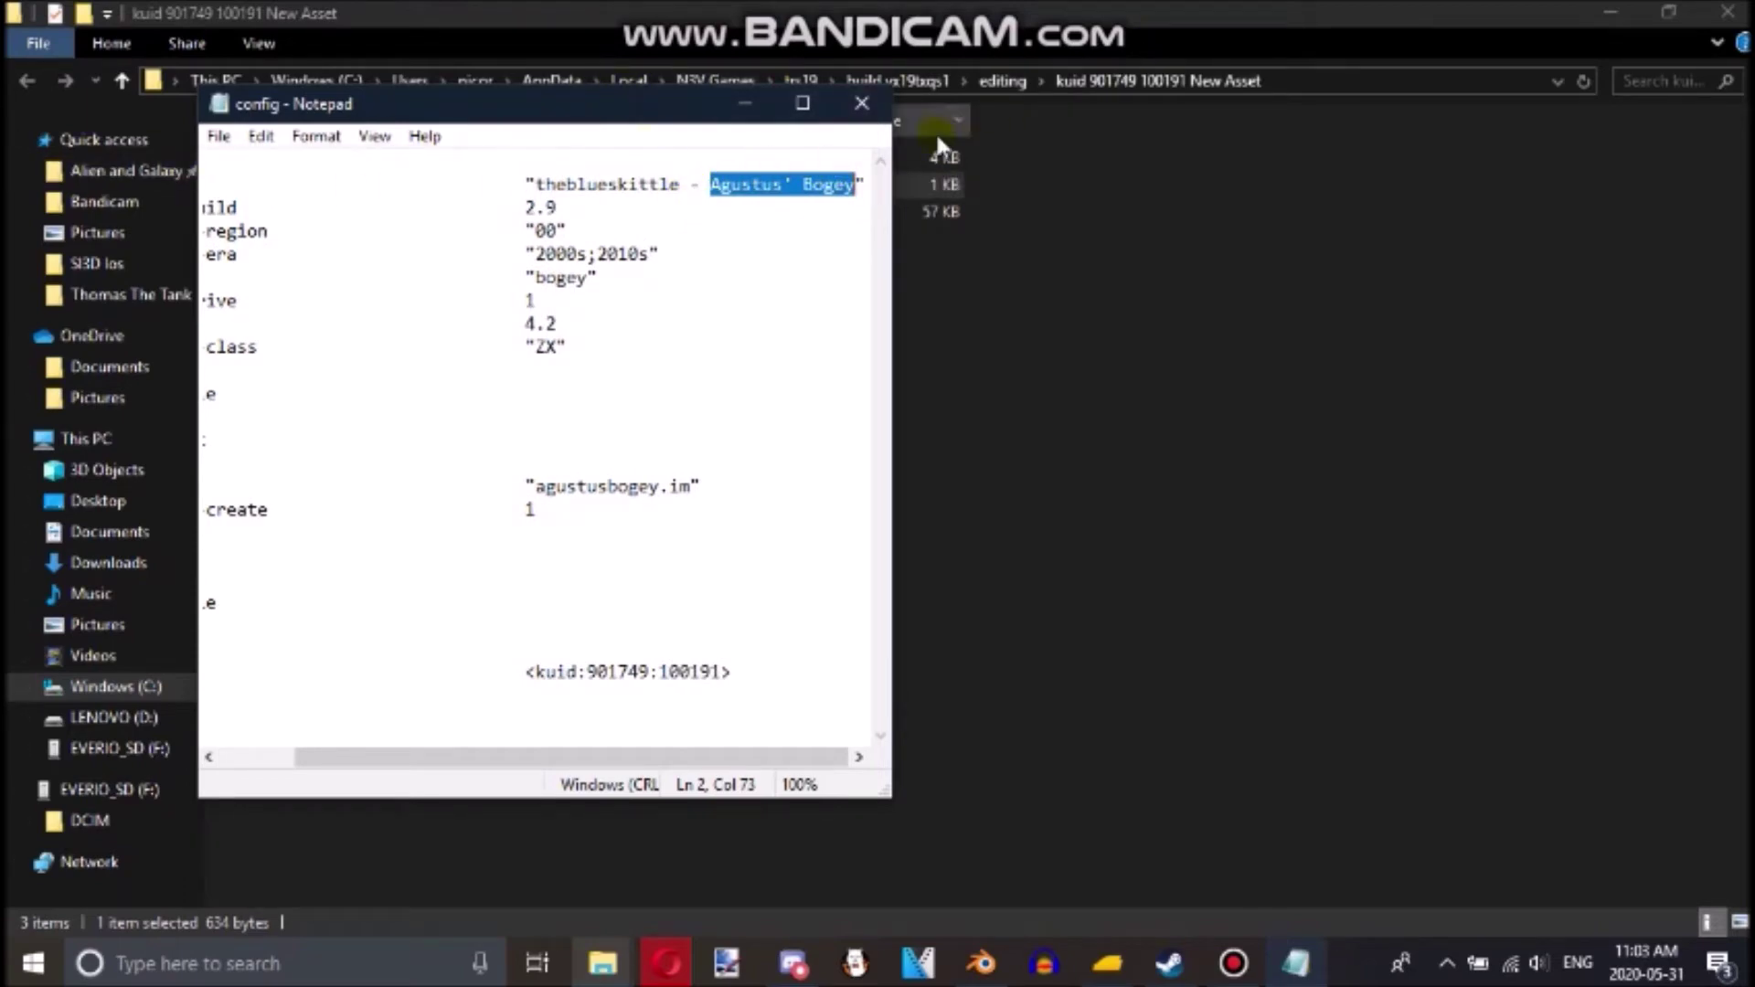
text(youtu)
text(be engi)
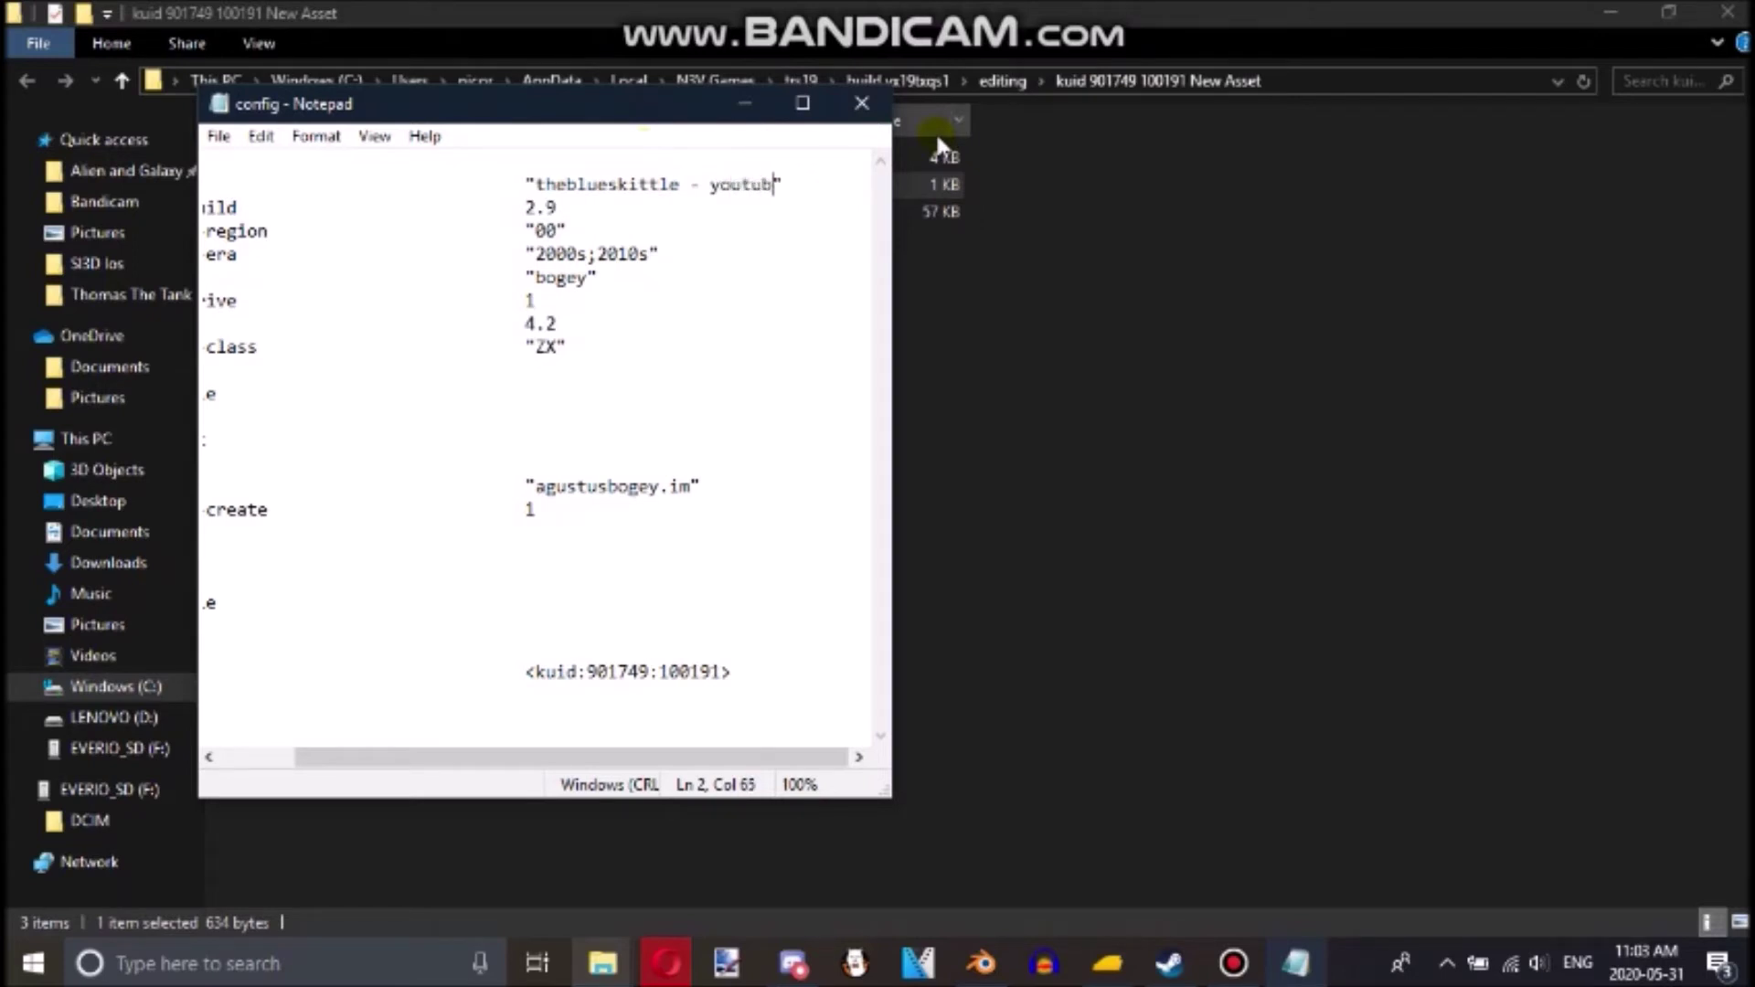
text(ne bogie)
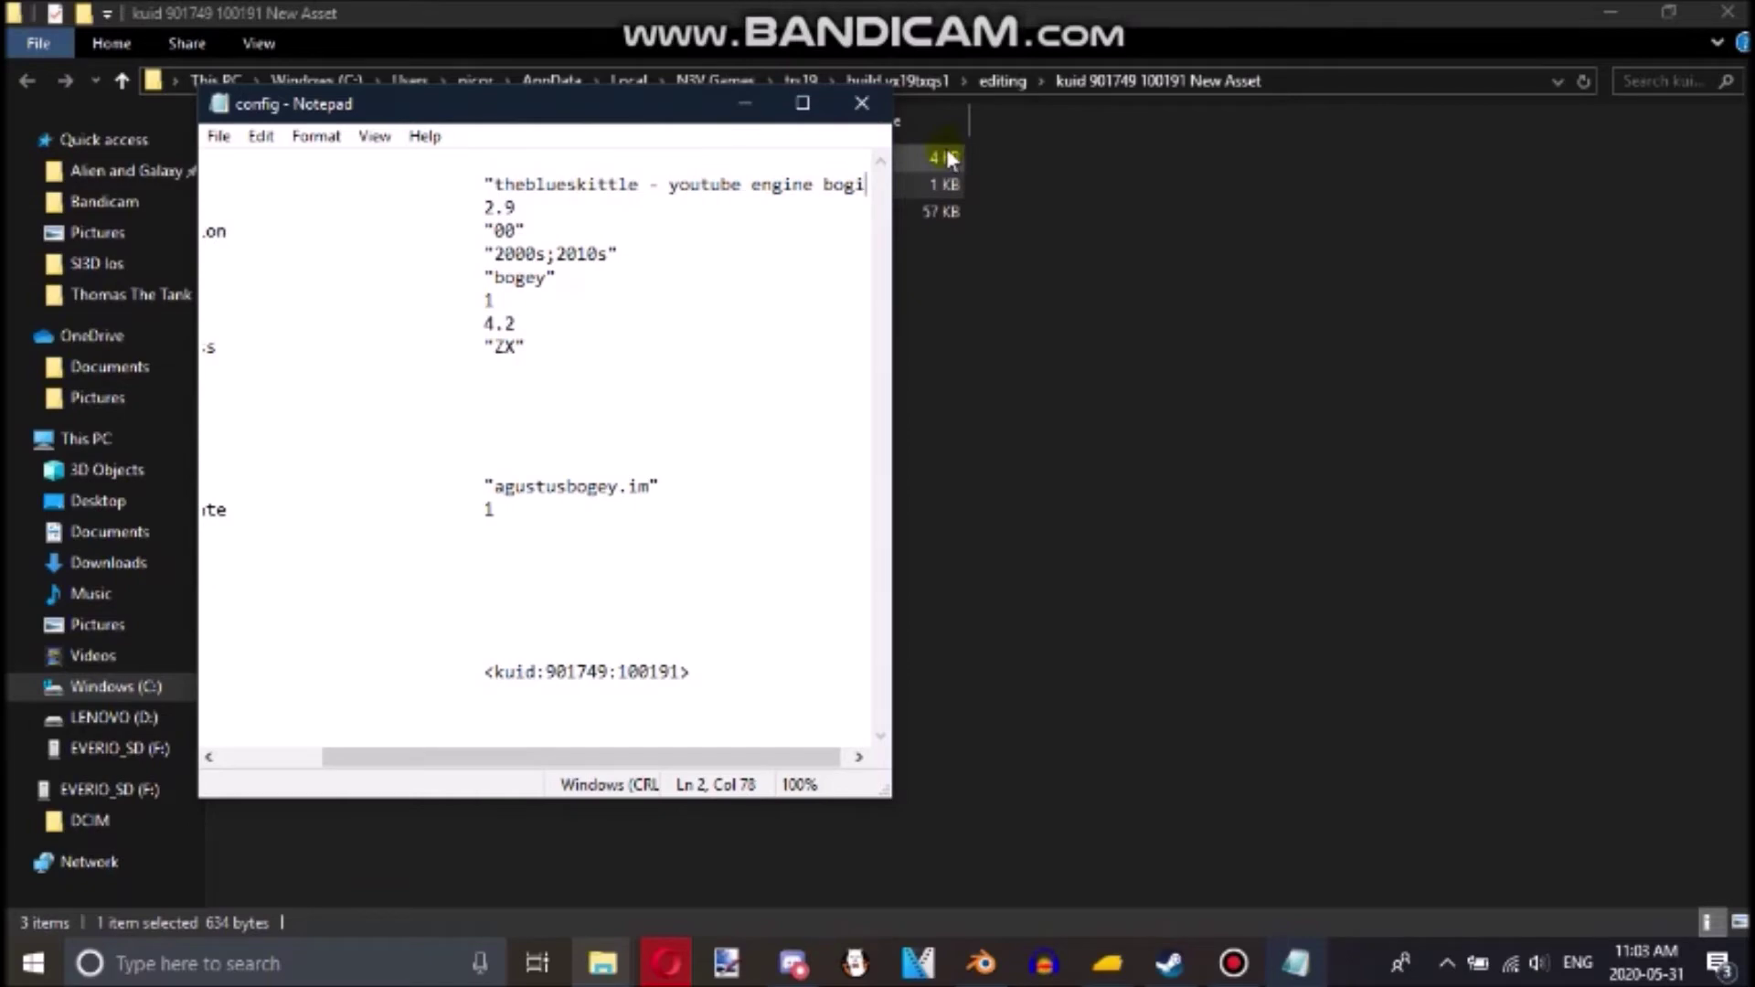
drag(588, 756, 478, 717)
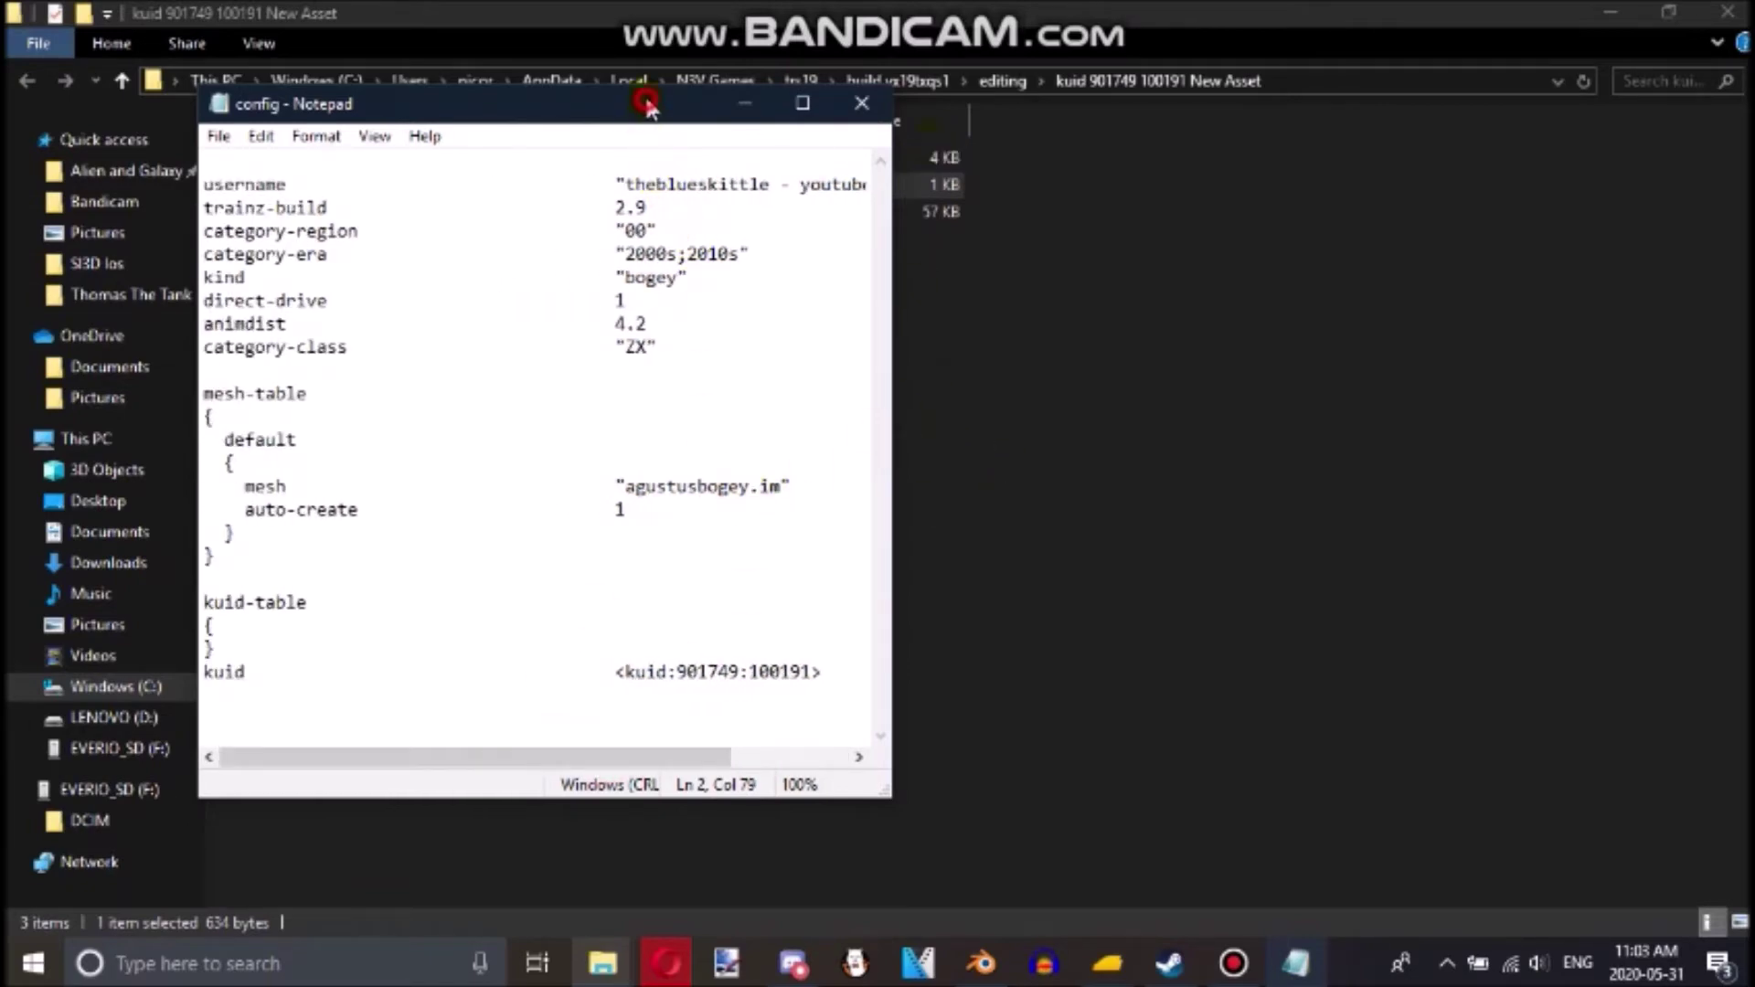
- Set the default mesh in the config's mesh-table to "el oh el.im", then save and close the file
drag(647, 107, 722, 284)
drag(471, 260, 517, 281)
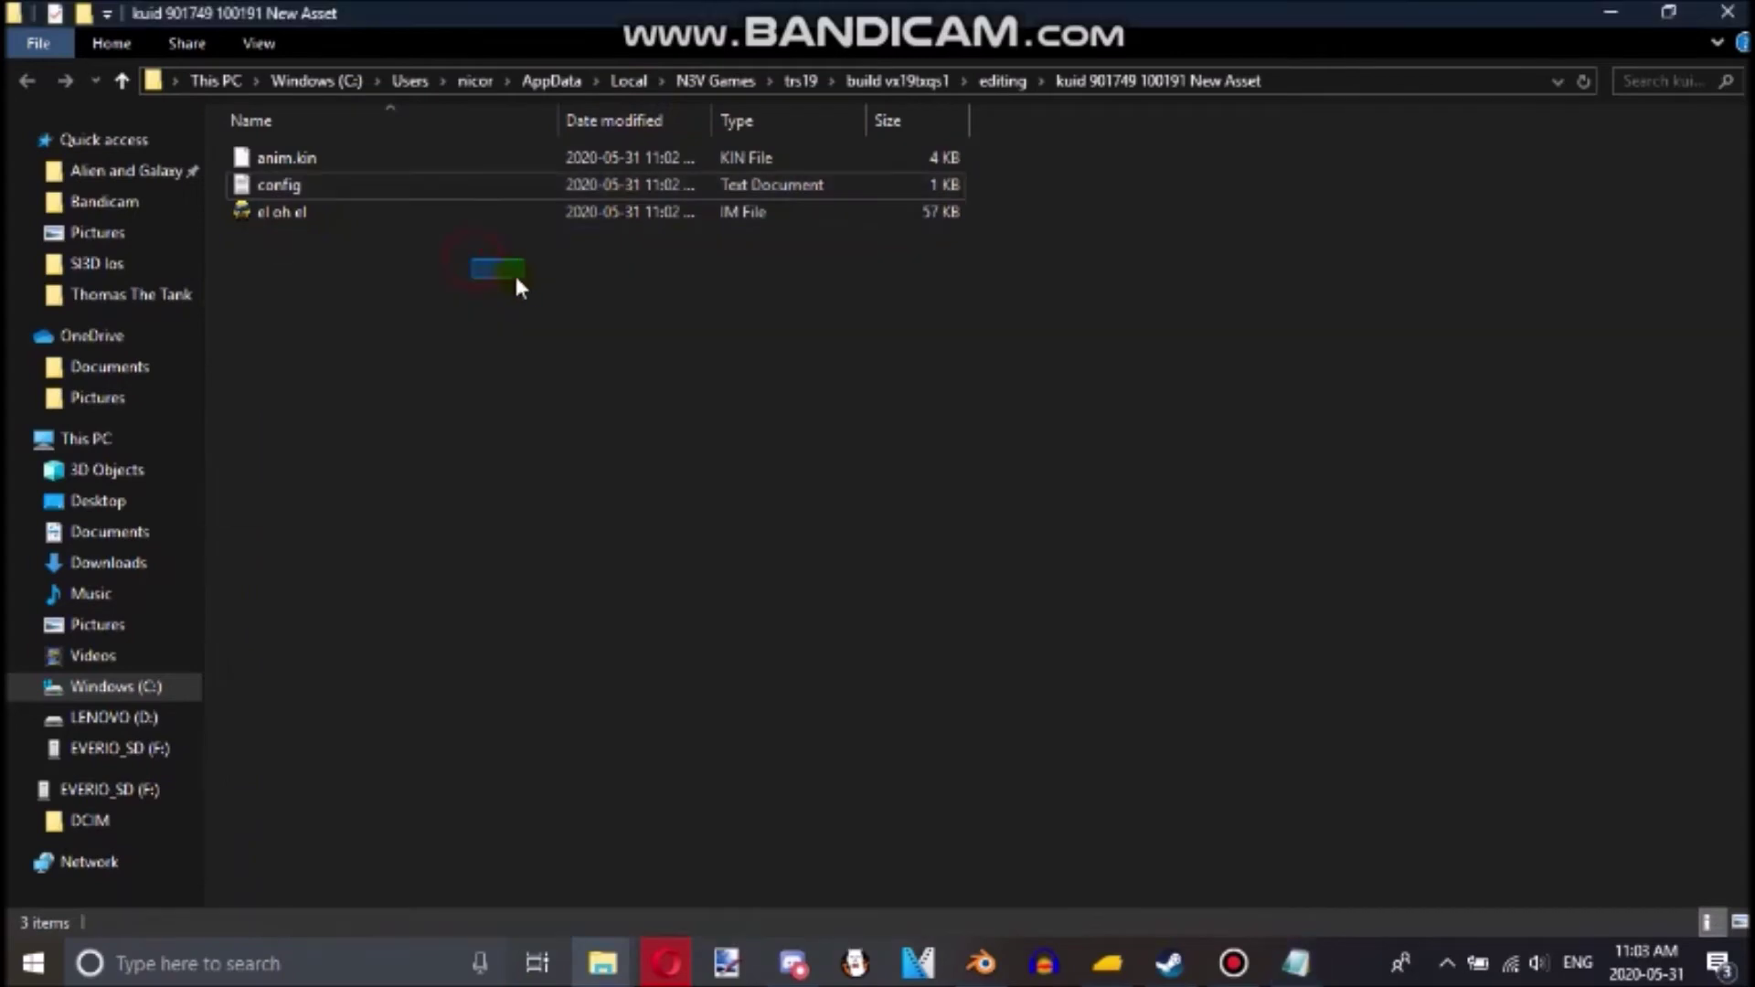
mouse_move(1303, 978)
click(1301, 967)
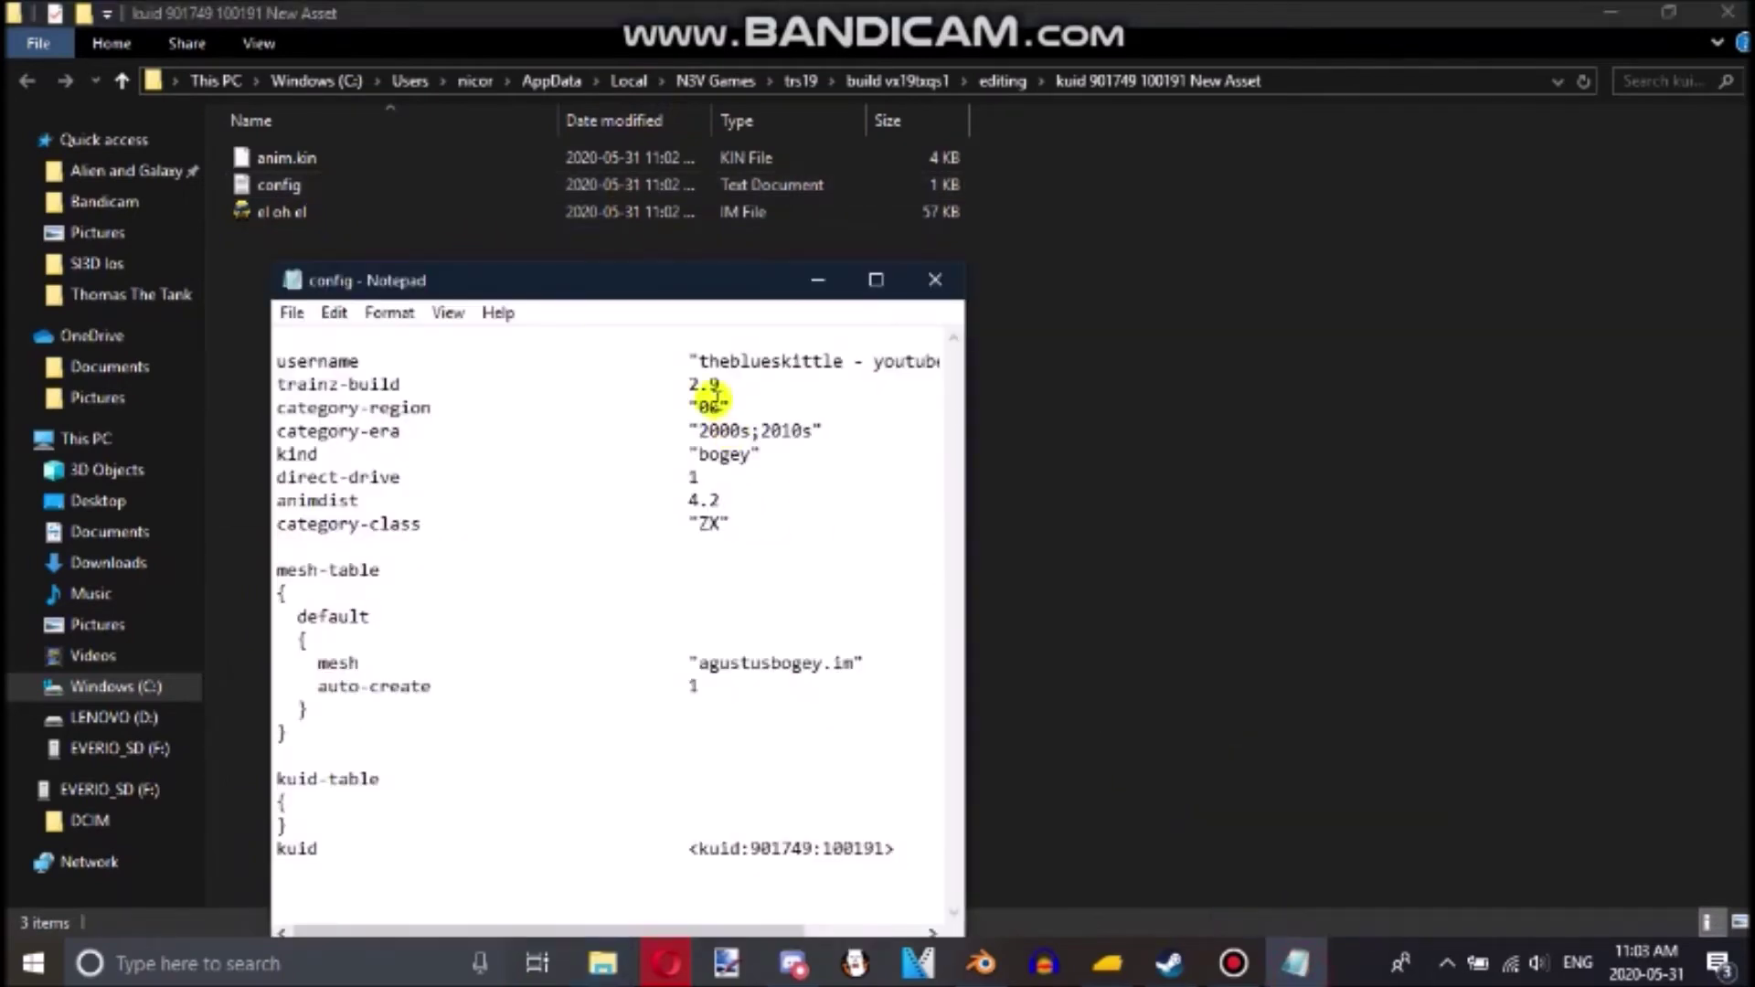
drag(670, 291, 1312, 75)
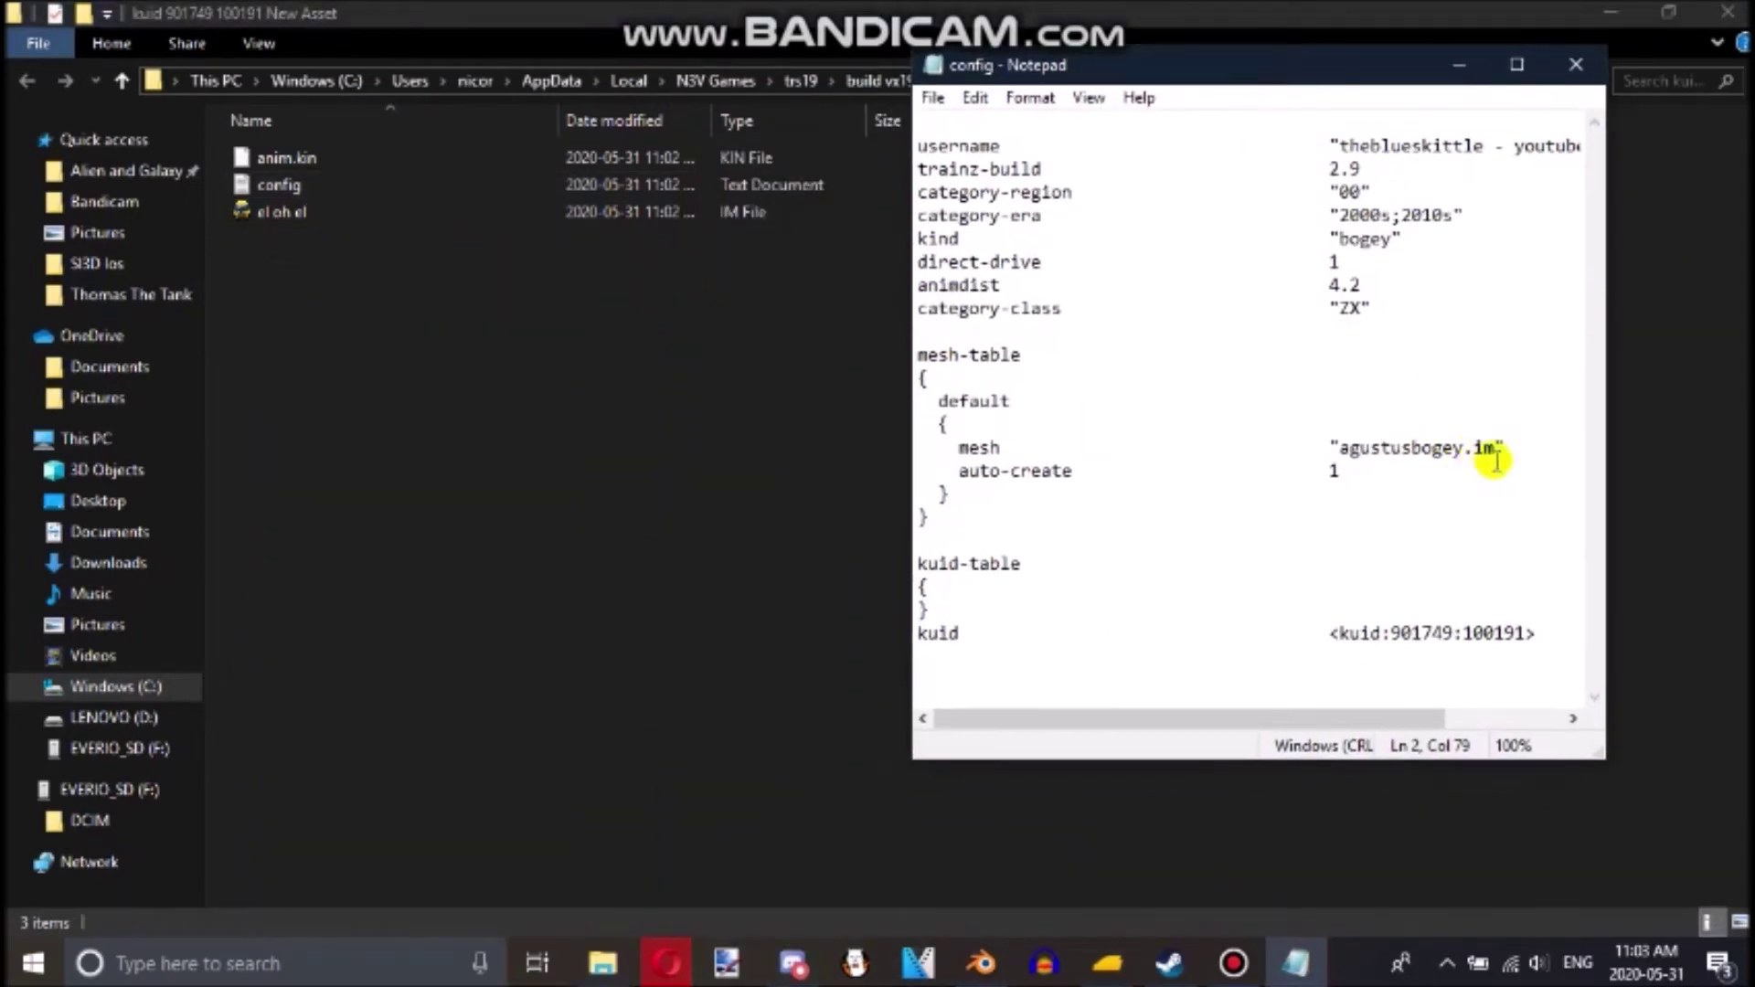
drag(1461, 449, 1386, 450)
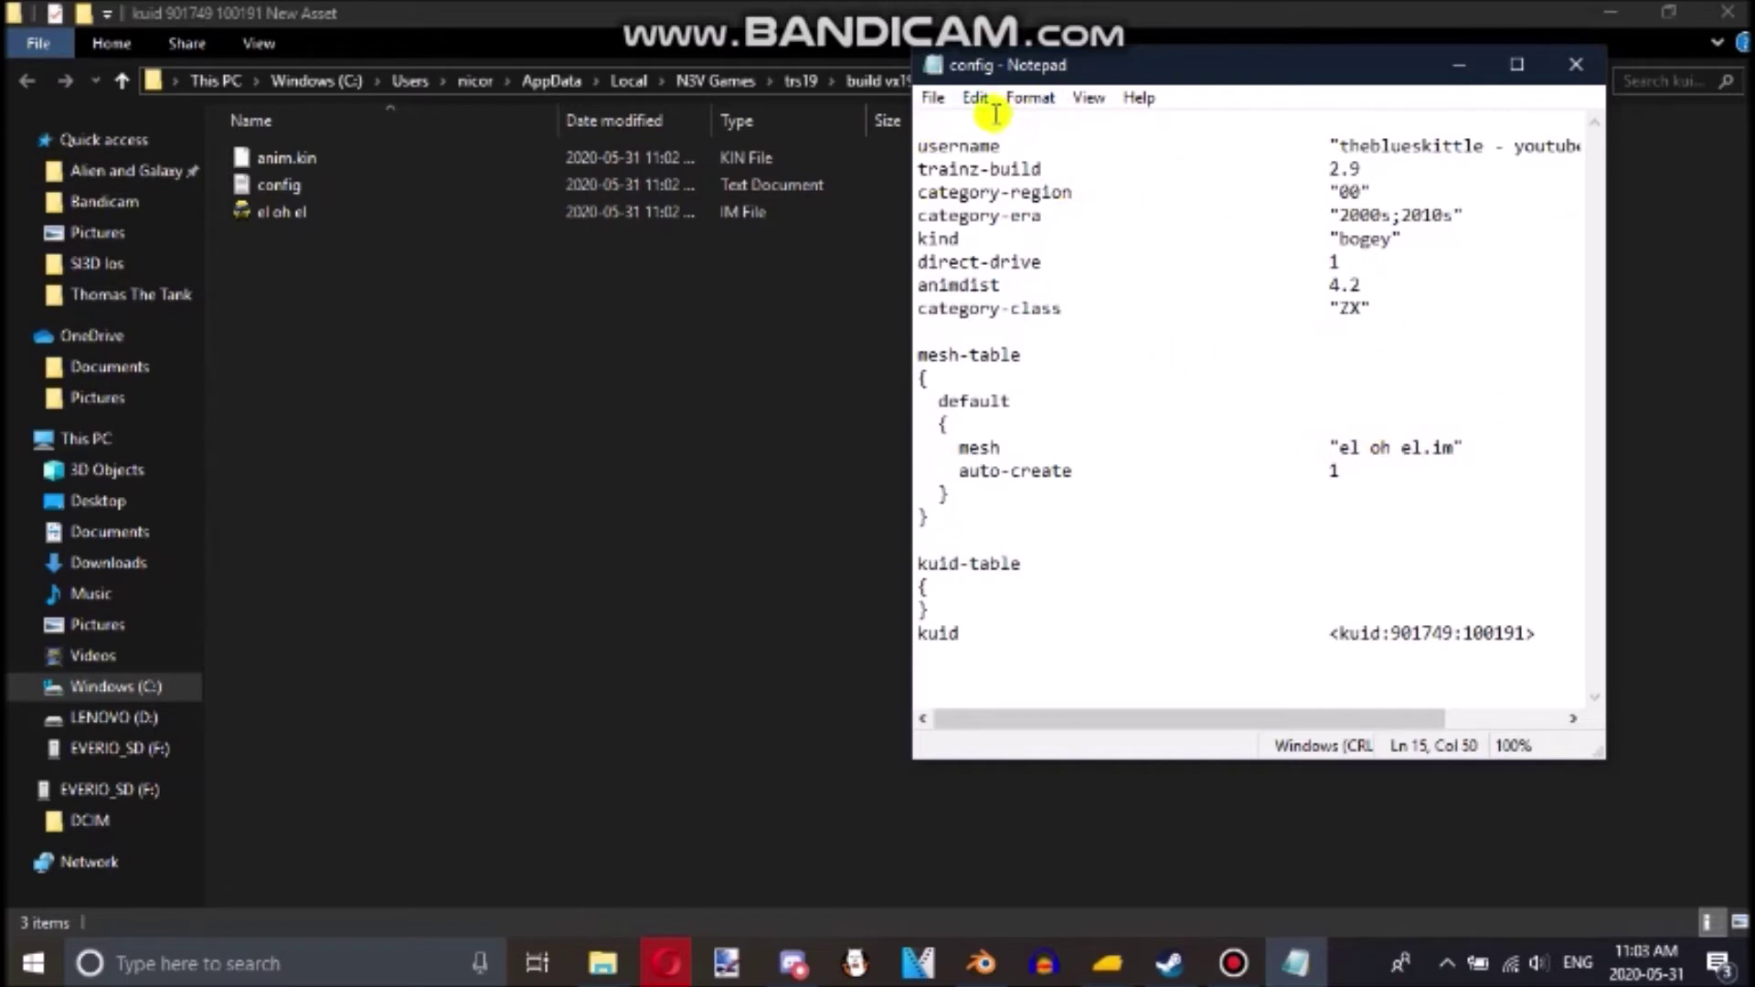
click(955, 98)
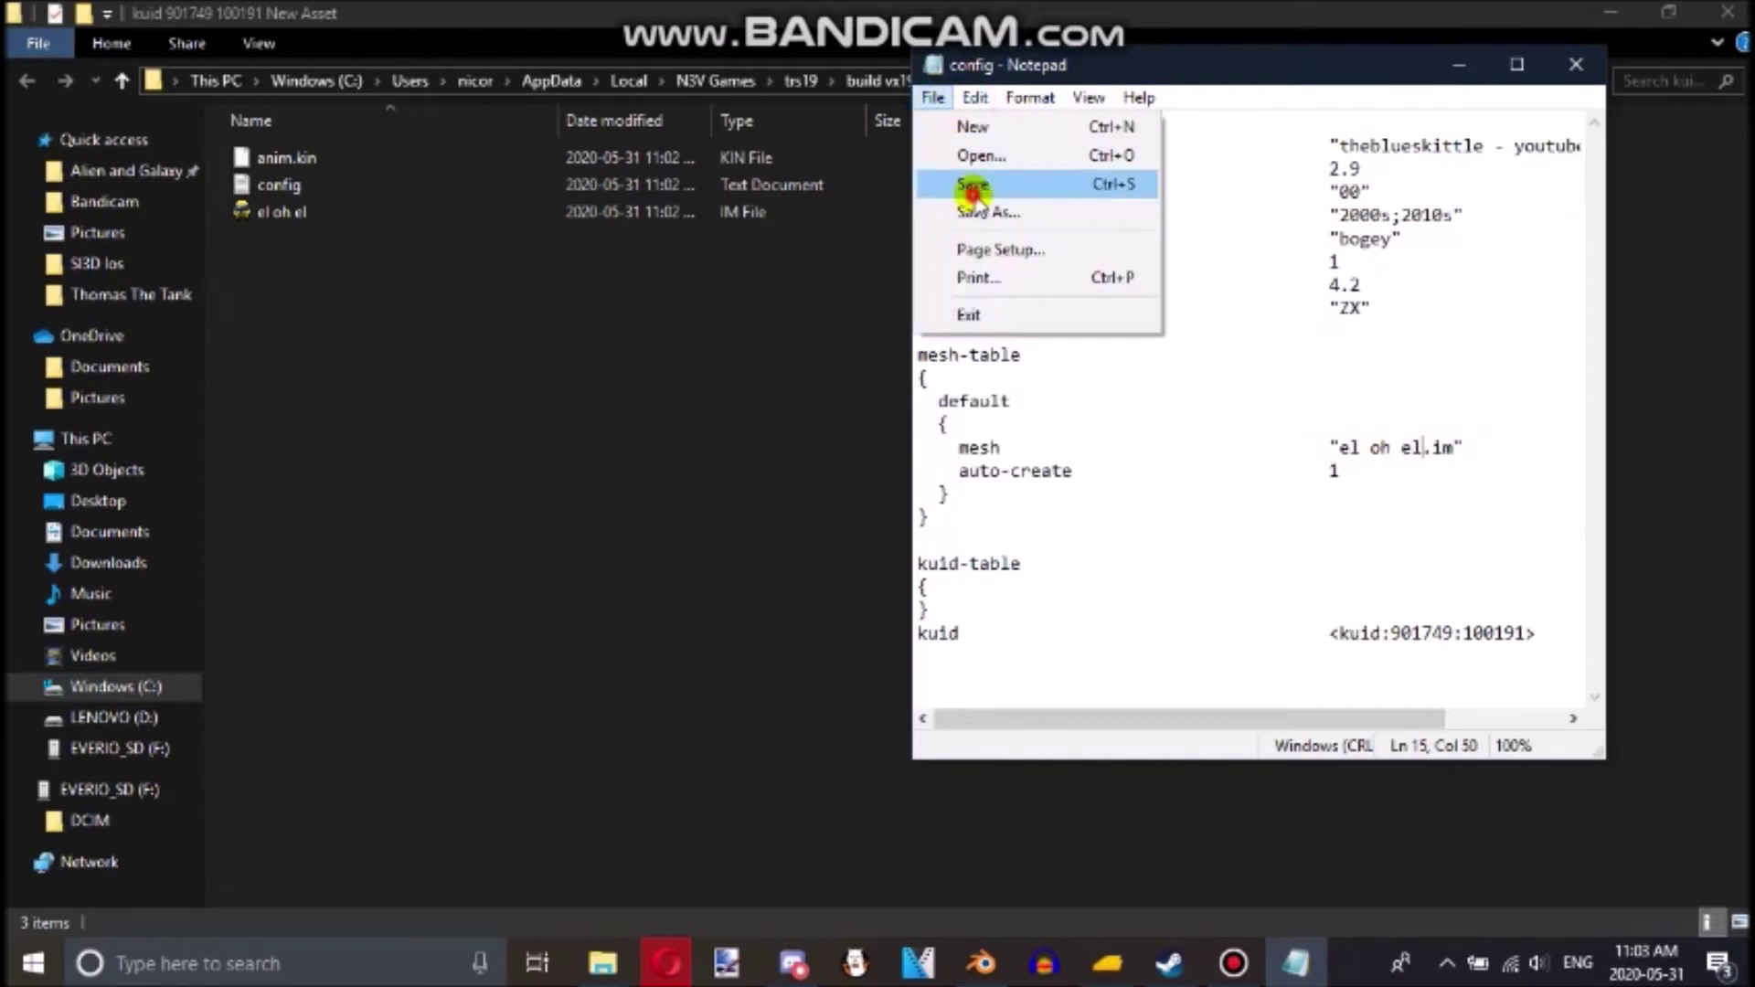
click(972, 183)
click(1577, 64)
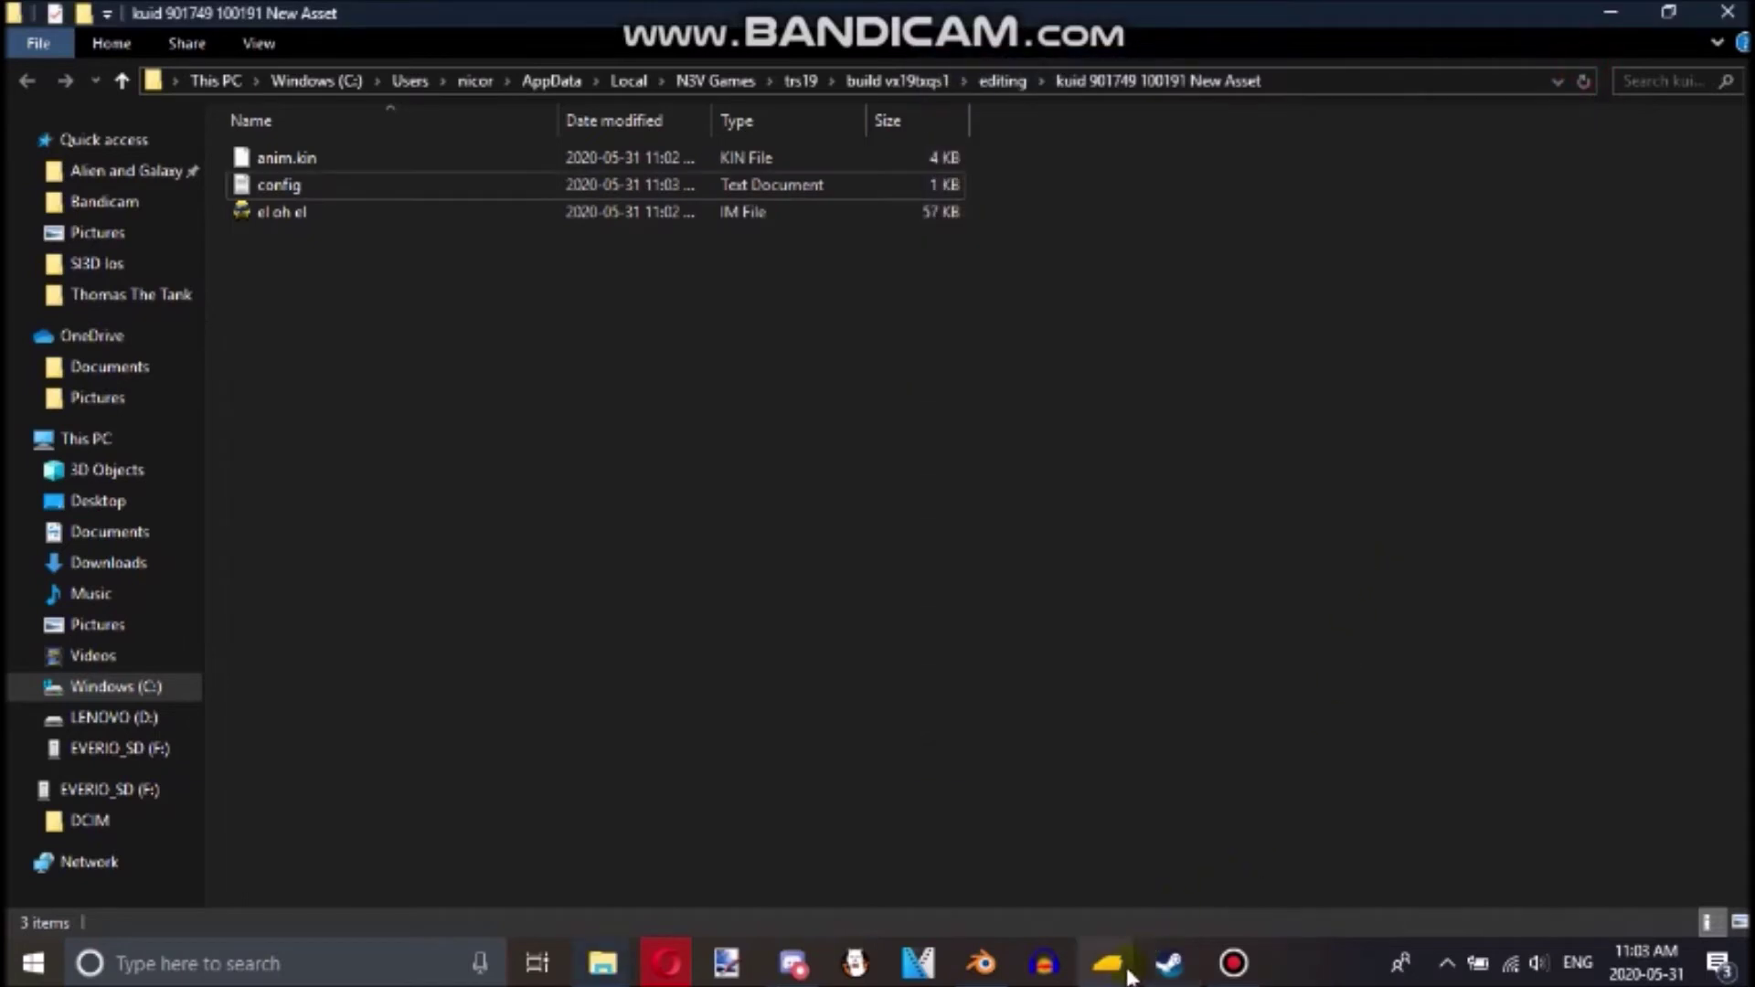
- Switch to the Content Manager and submit the edits of the New Asset entry
click(1033, 905)
right_click(1311, 245)
click(1422, 541)
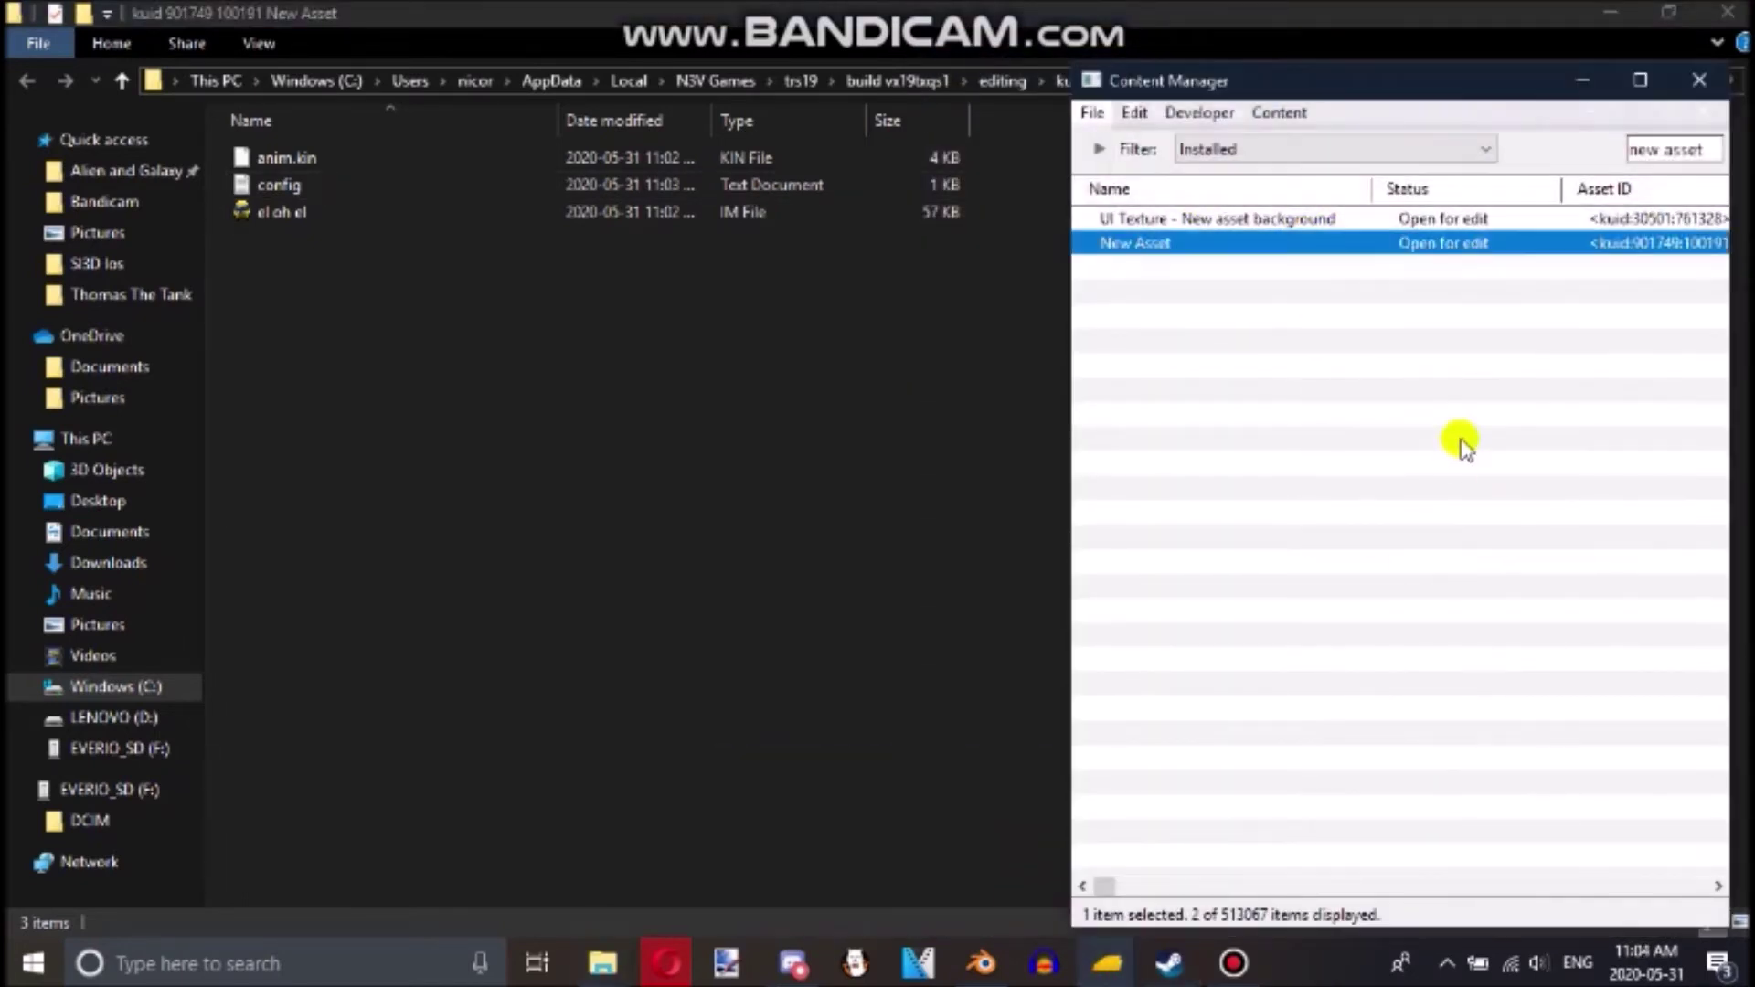
- Search the installed content for "youtube", preview the youtube engine bogie asset from another angle and close the preview
click(1709, 150)
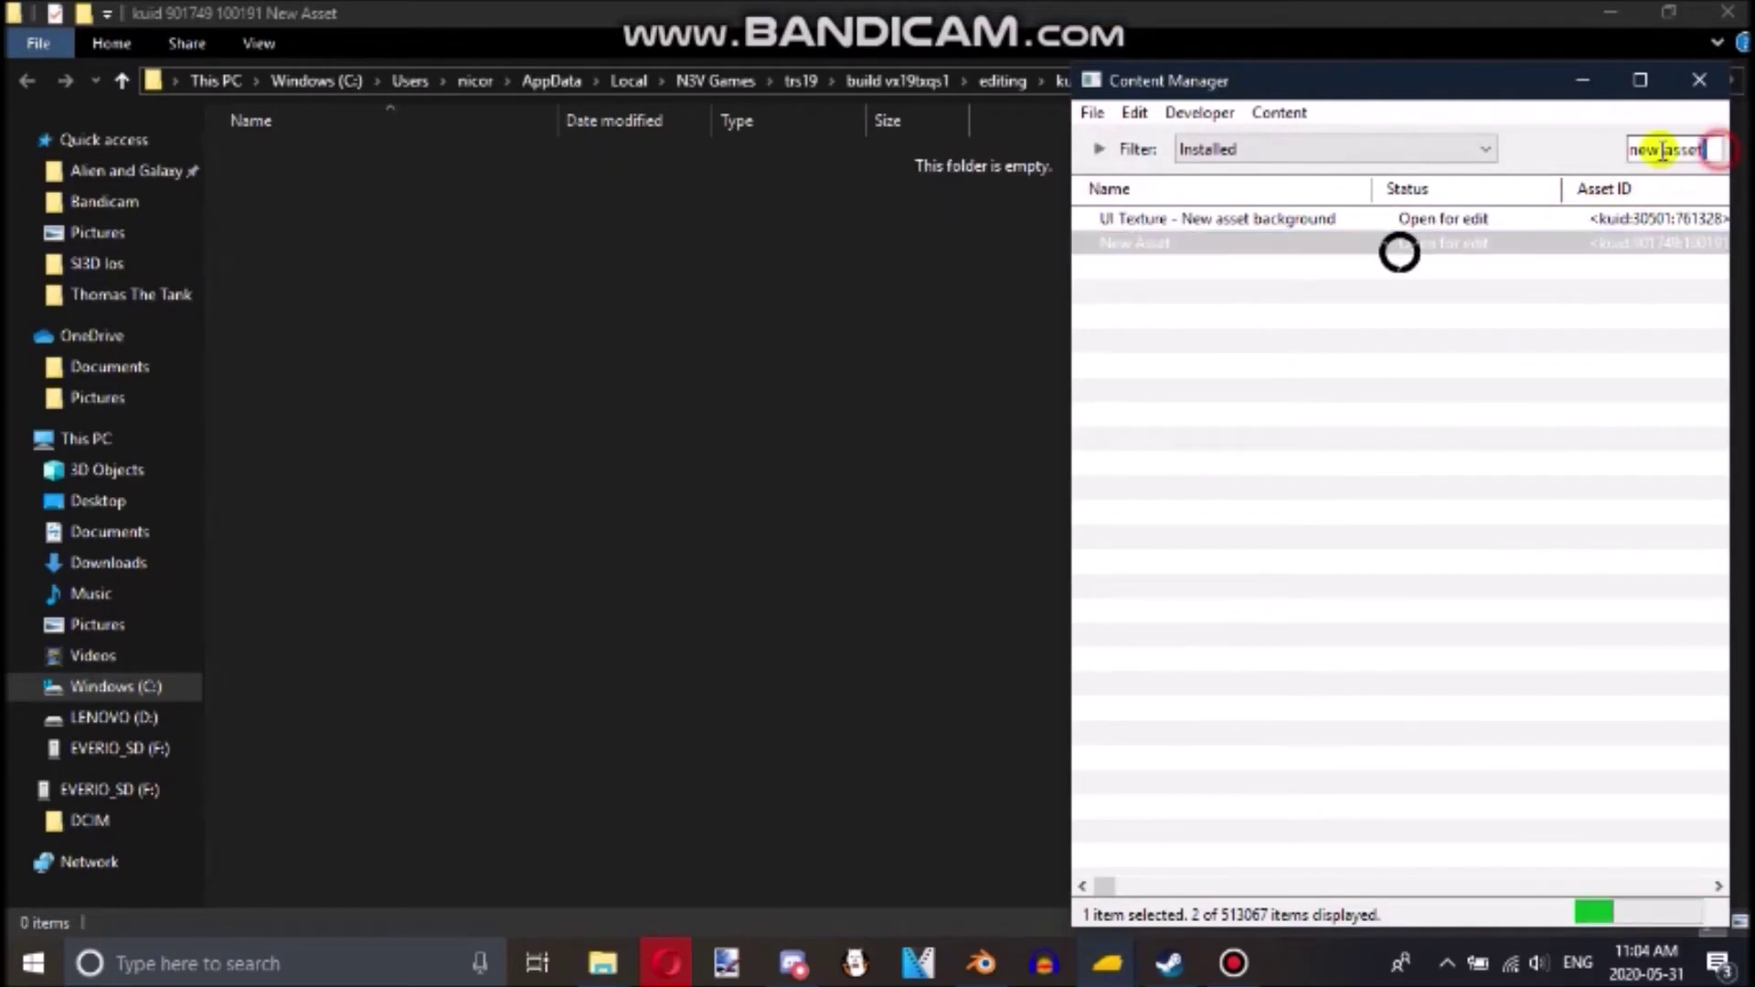
text(youtube)
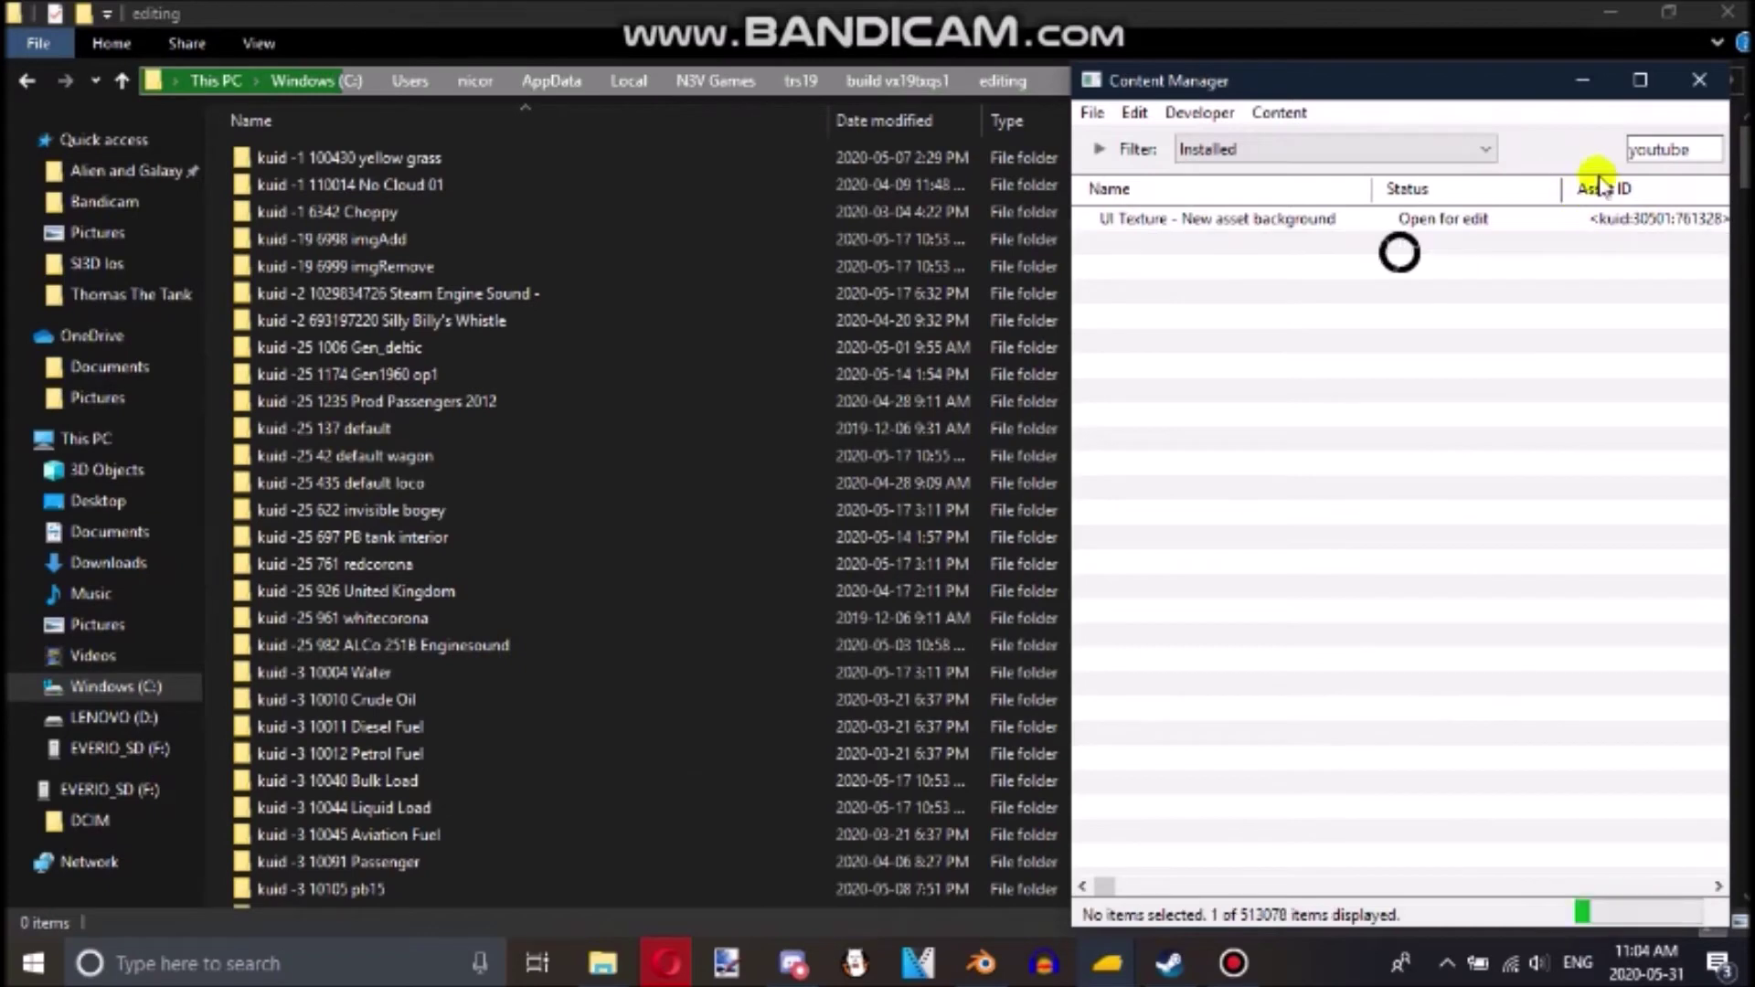
right_click(1232, 224)
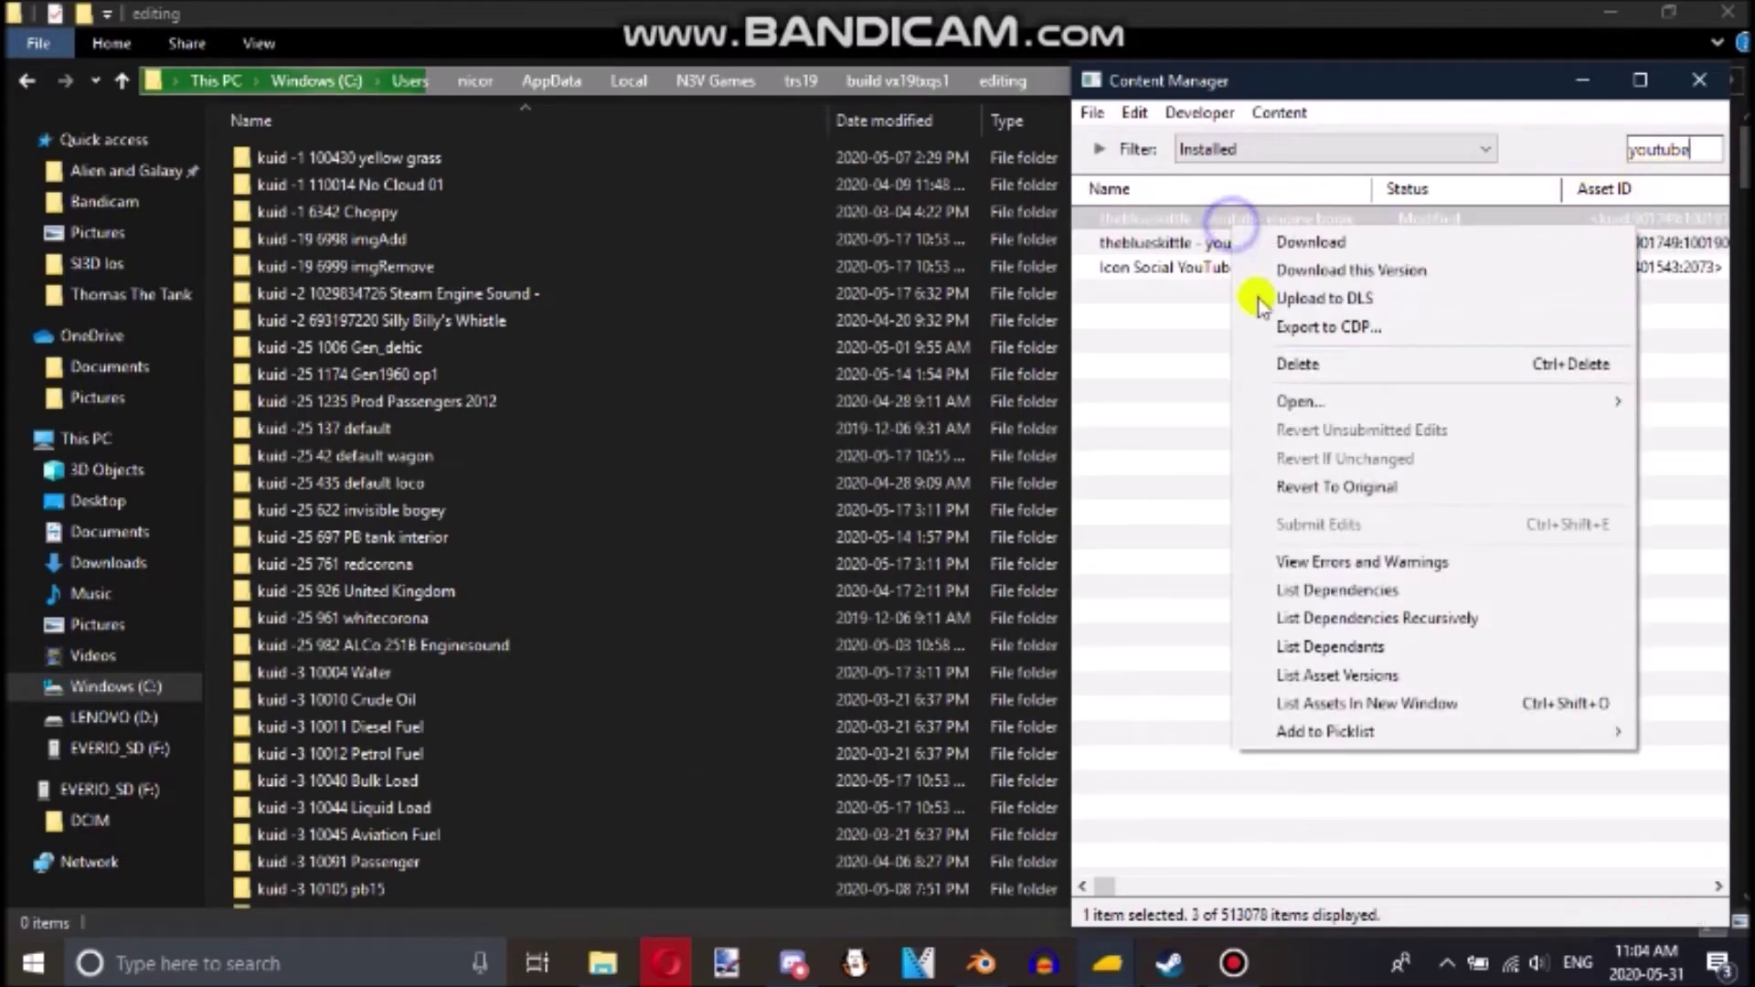
mouse_move(1298, 401)
click(1087, 570)
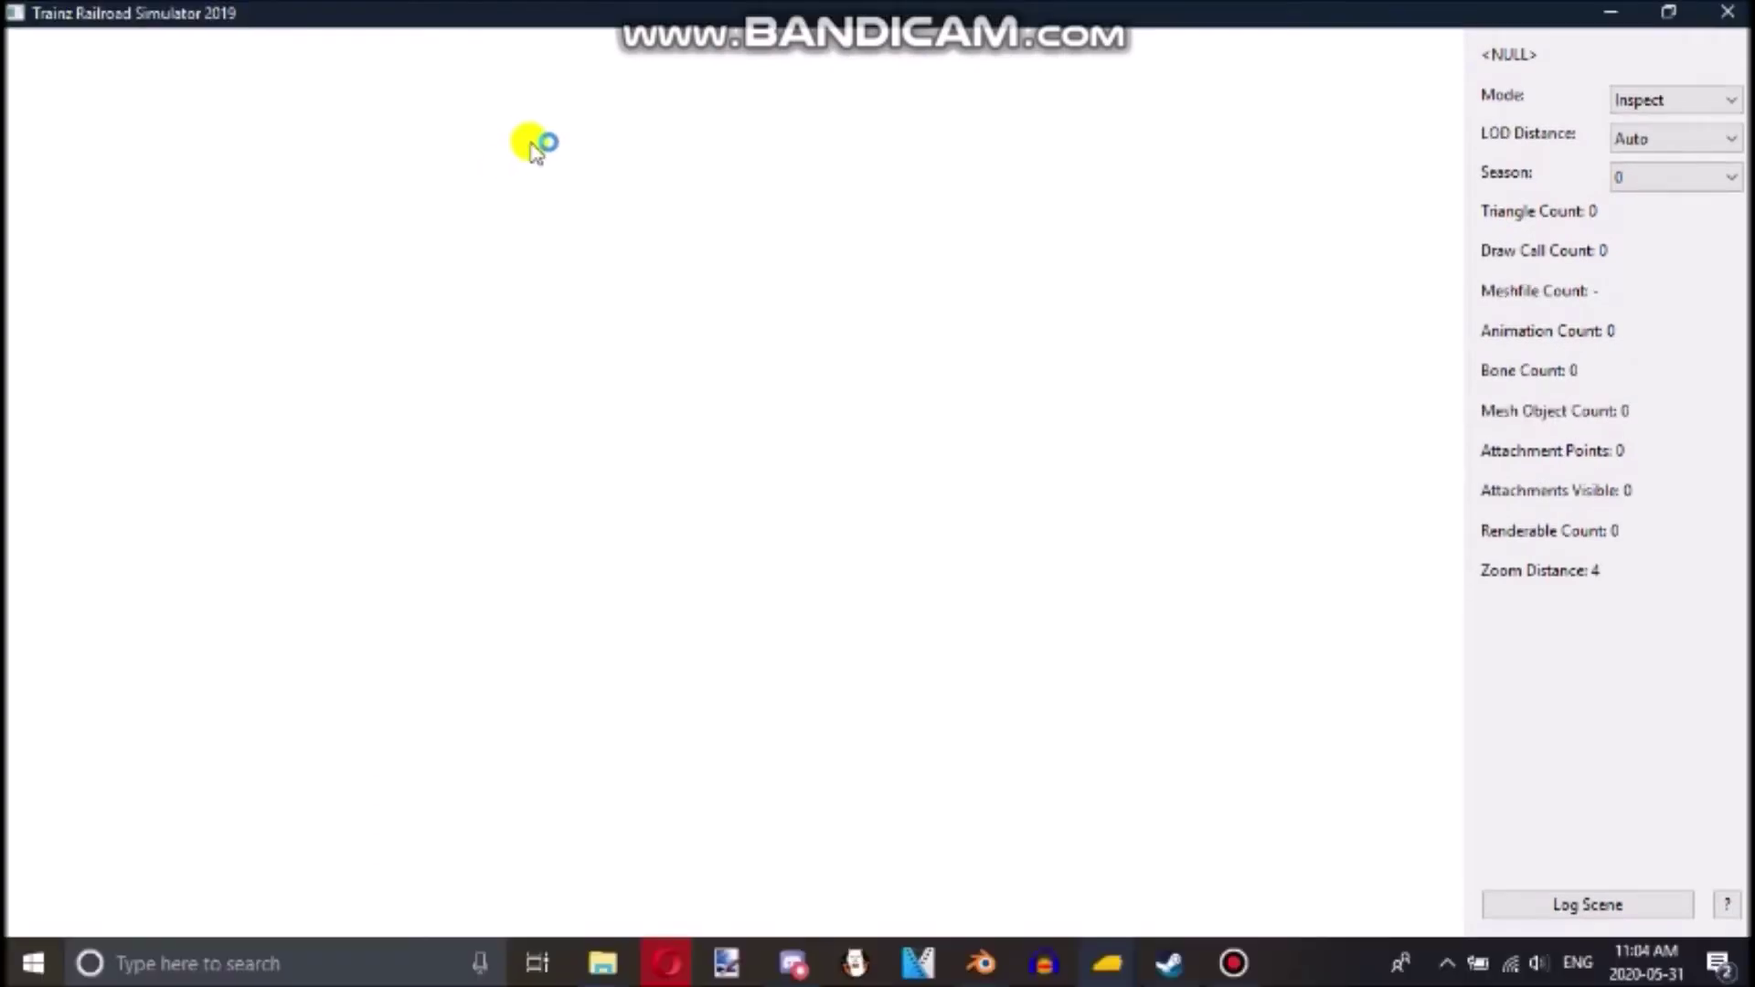
drag(713, 411, 1368, 240)
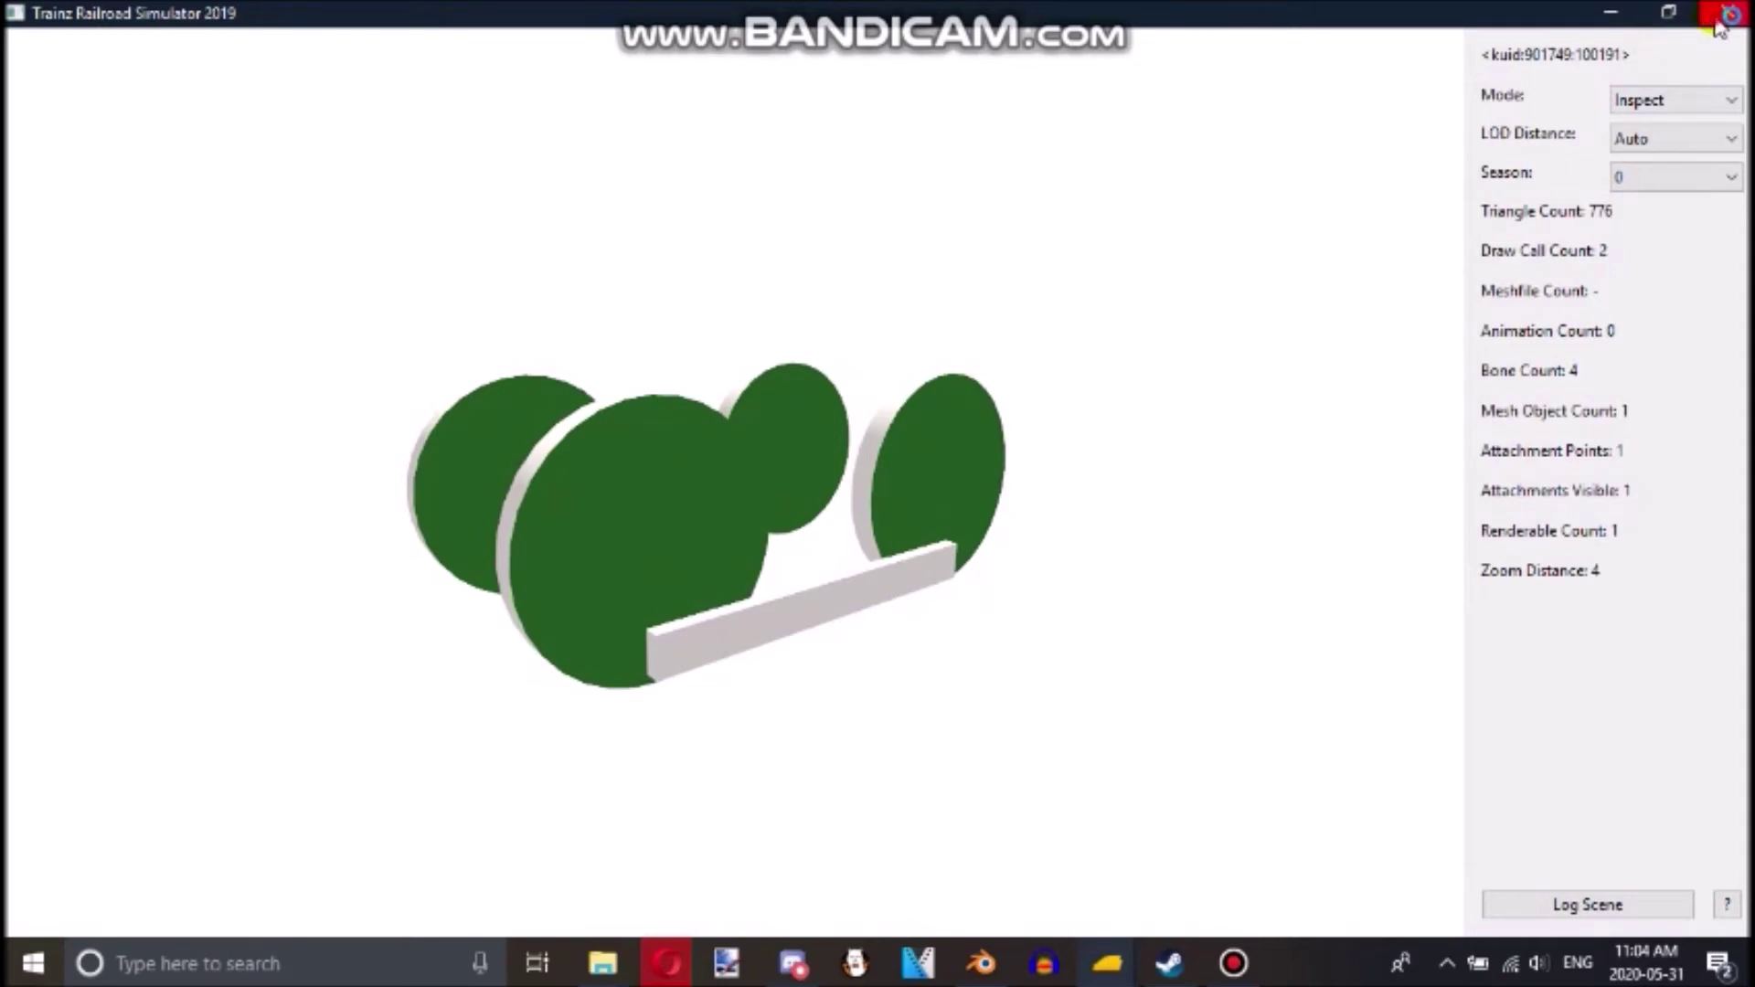
click(1717, 18)
- Open the youtube engine's config file text for editing and go to the mesh-table at its end
click(1202, 243)
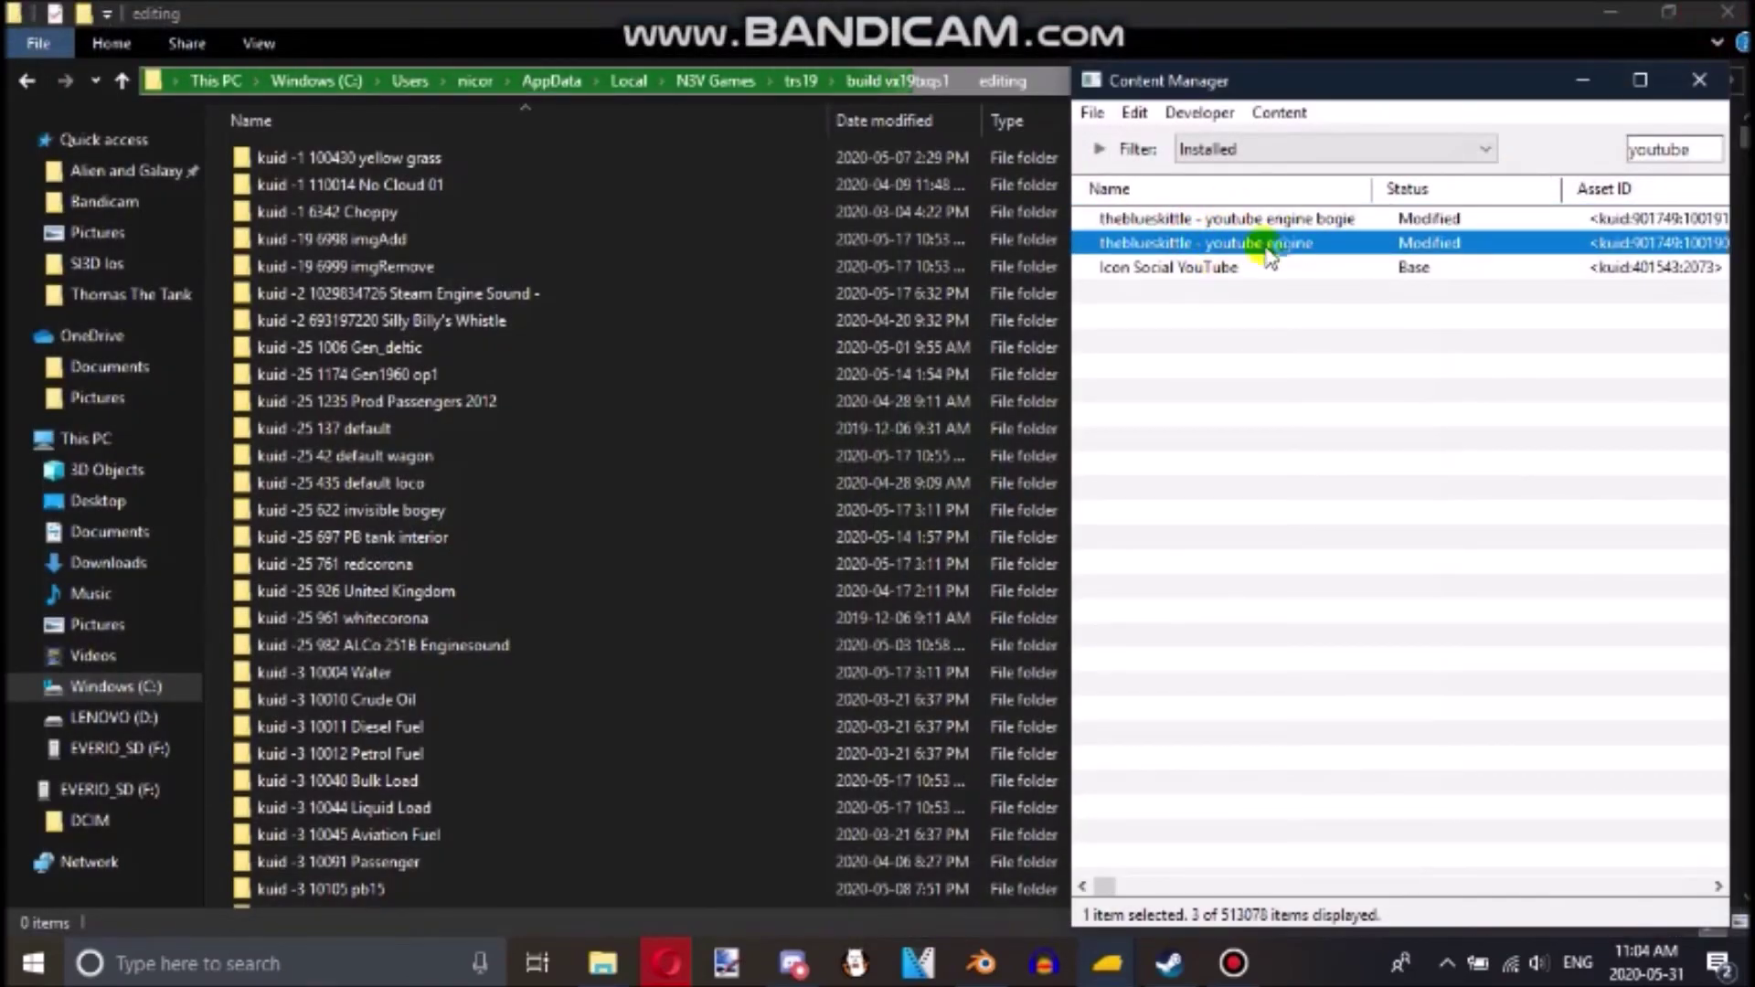
right_click(1340, 249)
mouse_move(1349, 421)
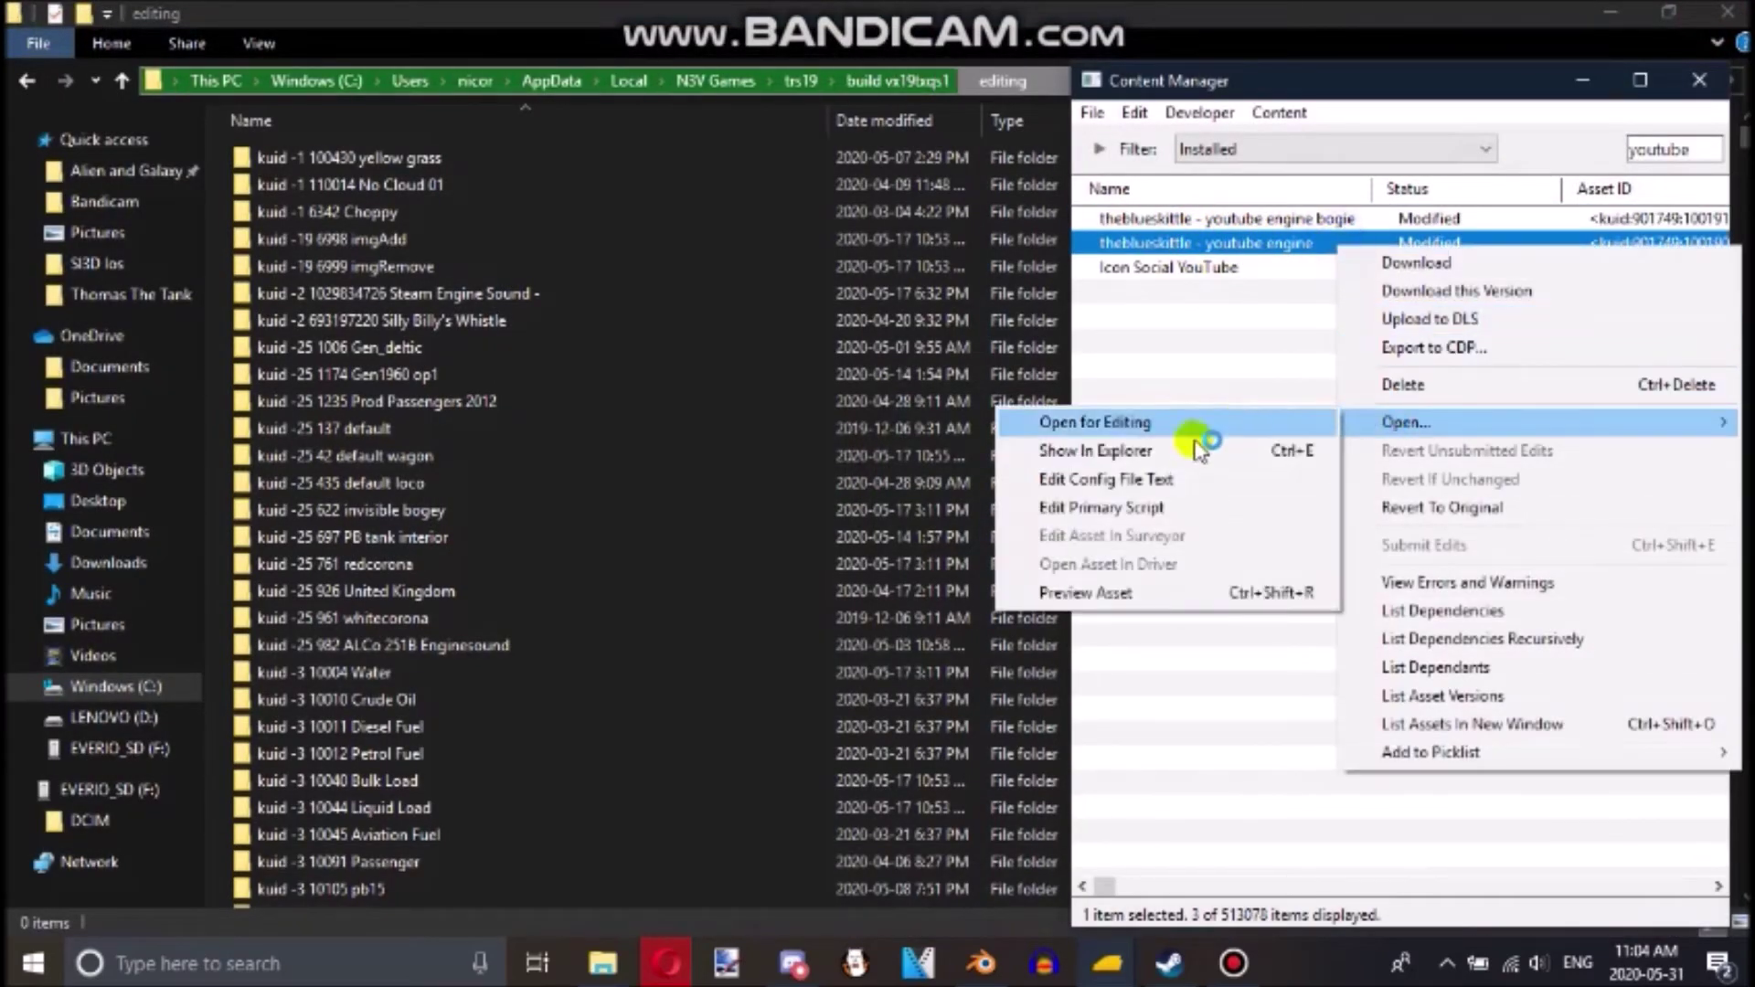
click(1149, 479)
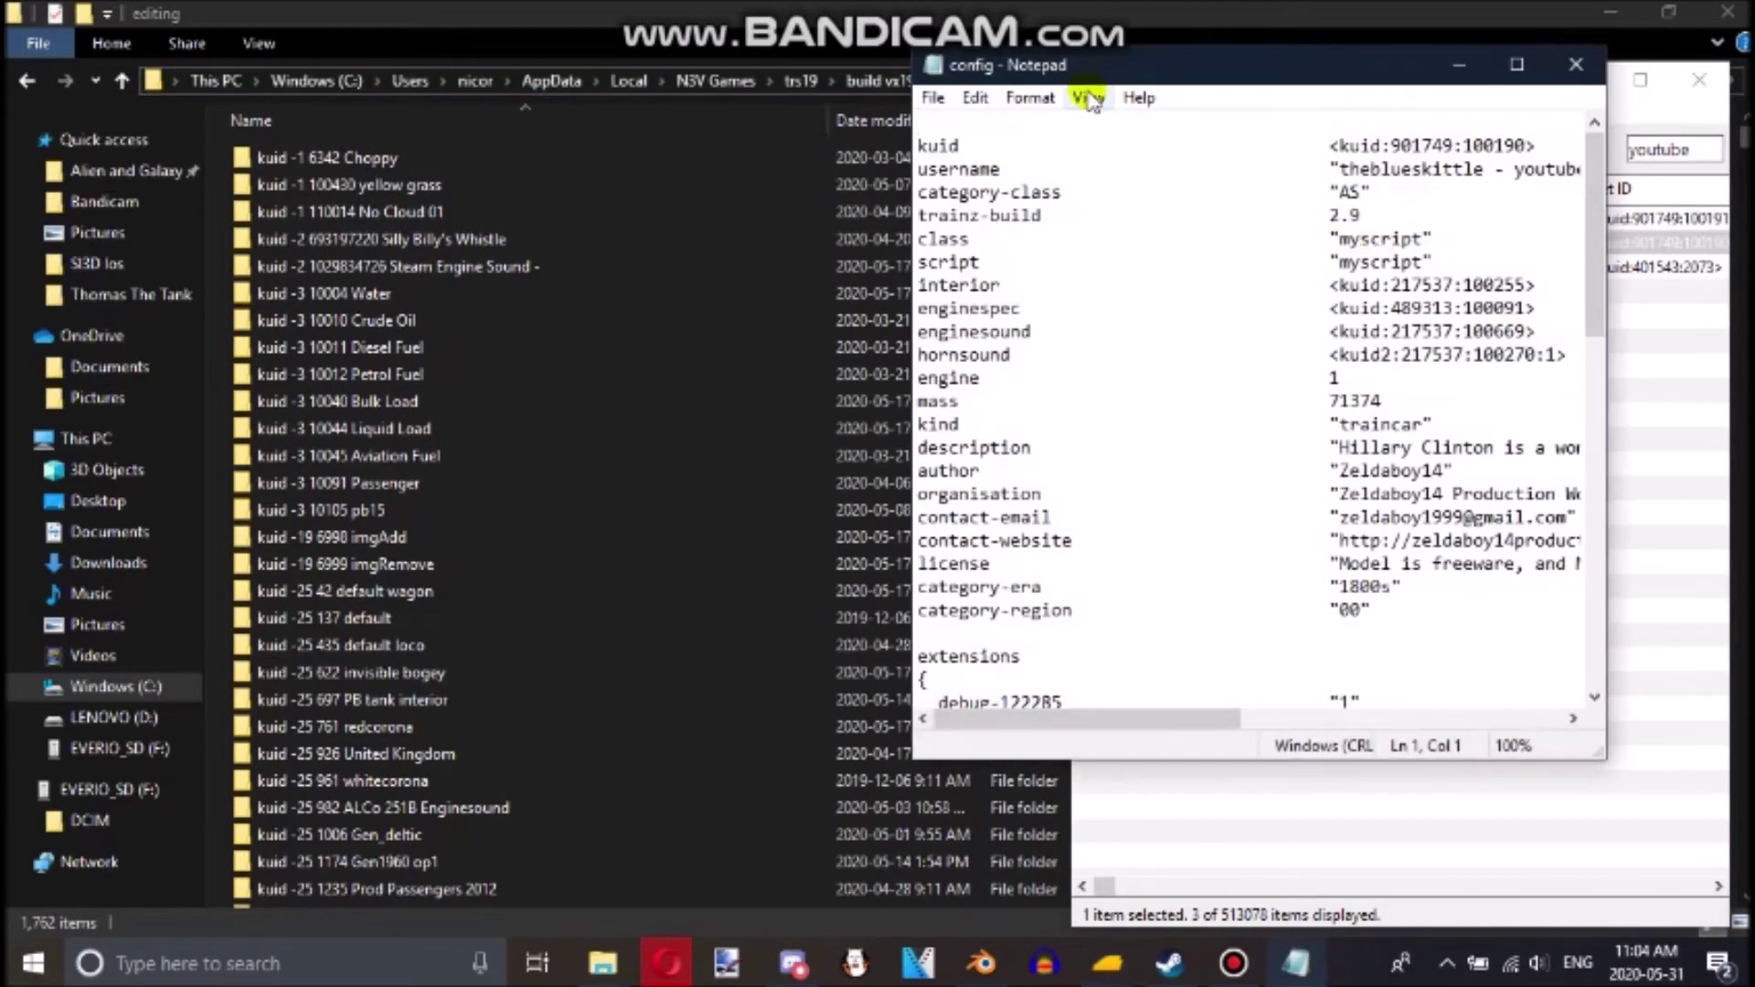
drag(1099, 73, 678, 73)
scroll(894, 314, down, 15)
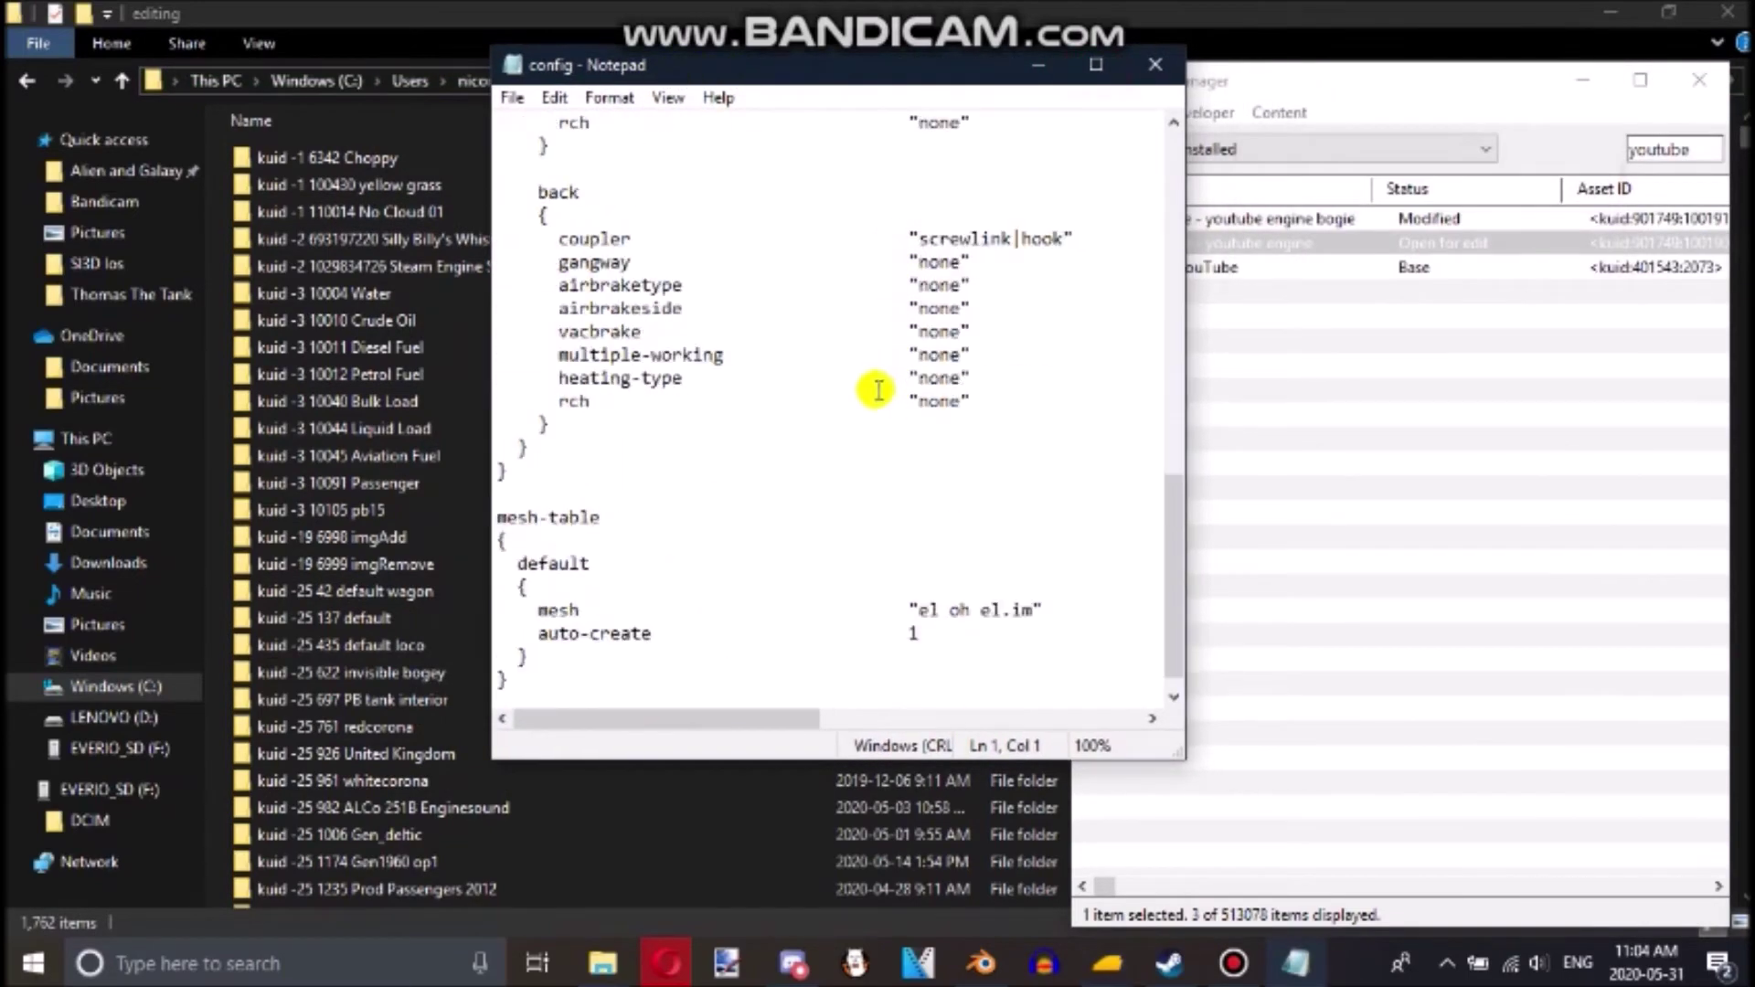
scroll(777, 484, up, 10)
scroll(722, 434, down, 10)
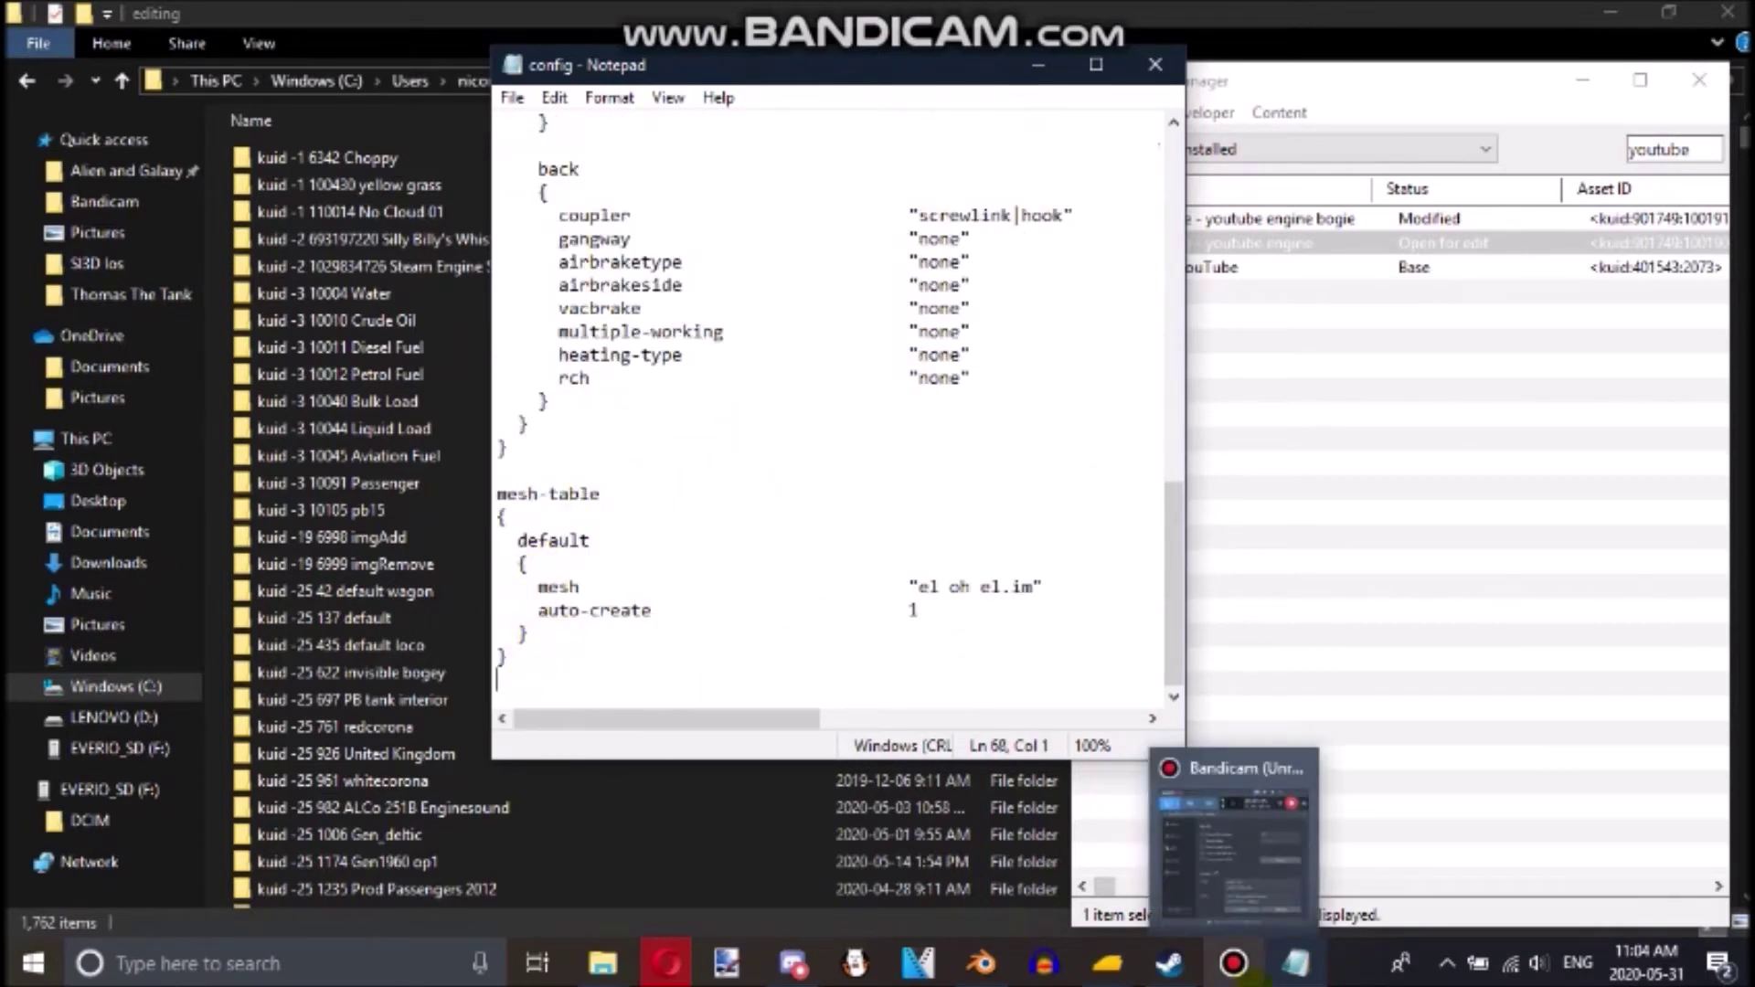
click(1244, 974)
click(1529, 117)
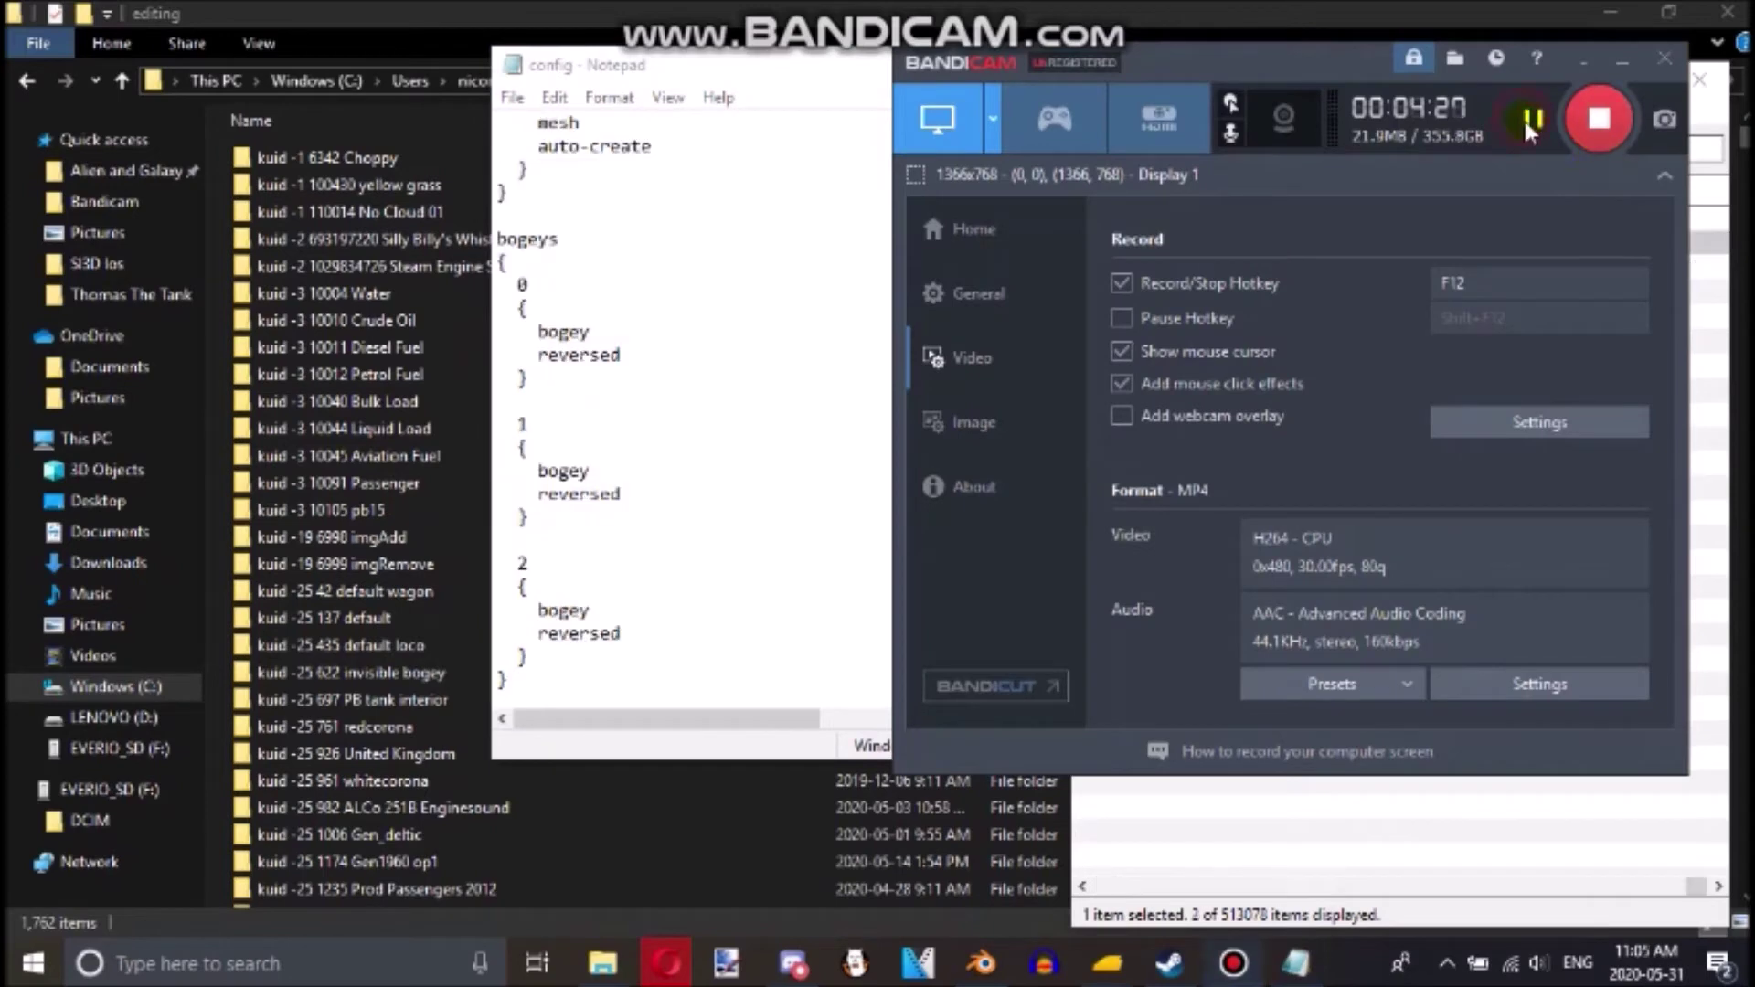
click(803, 253)
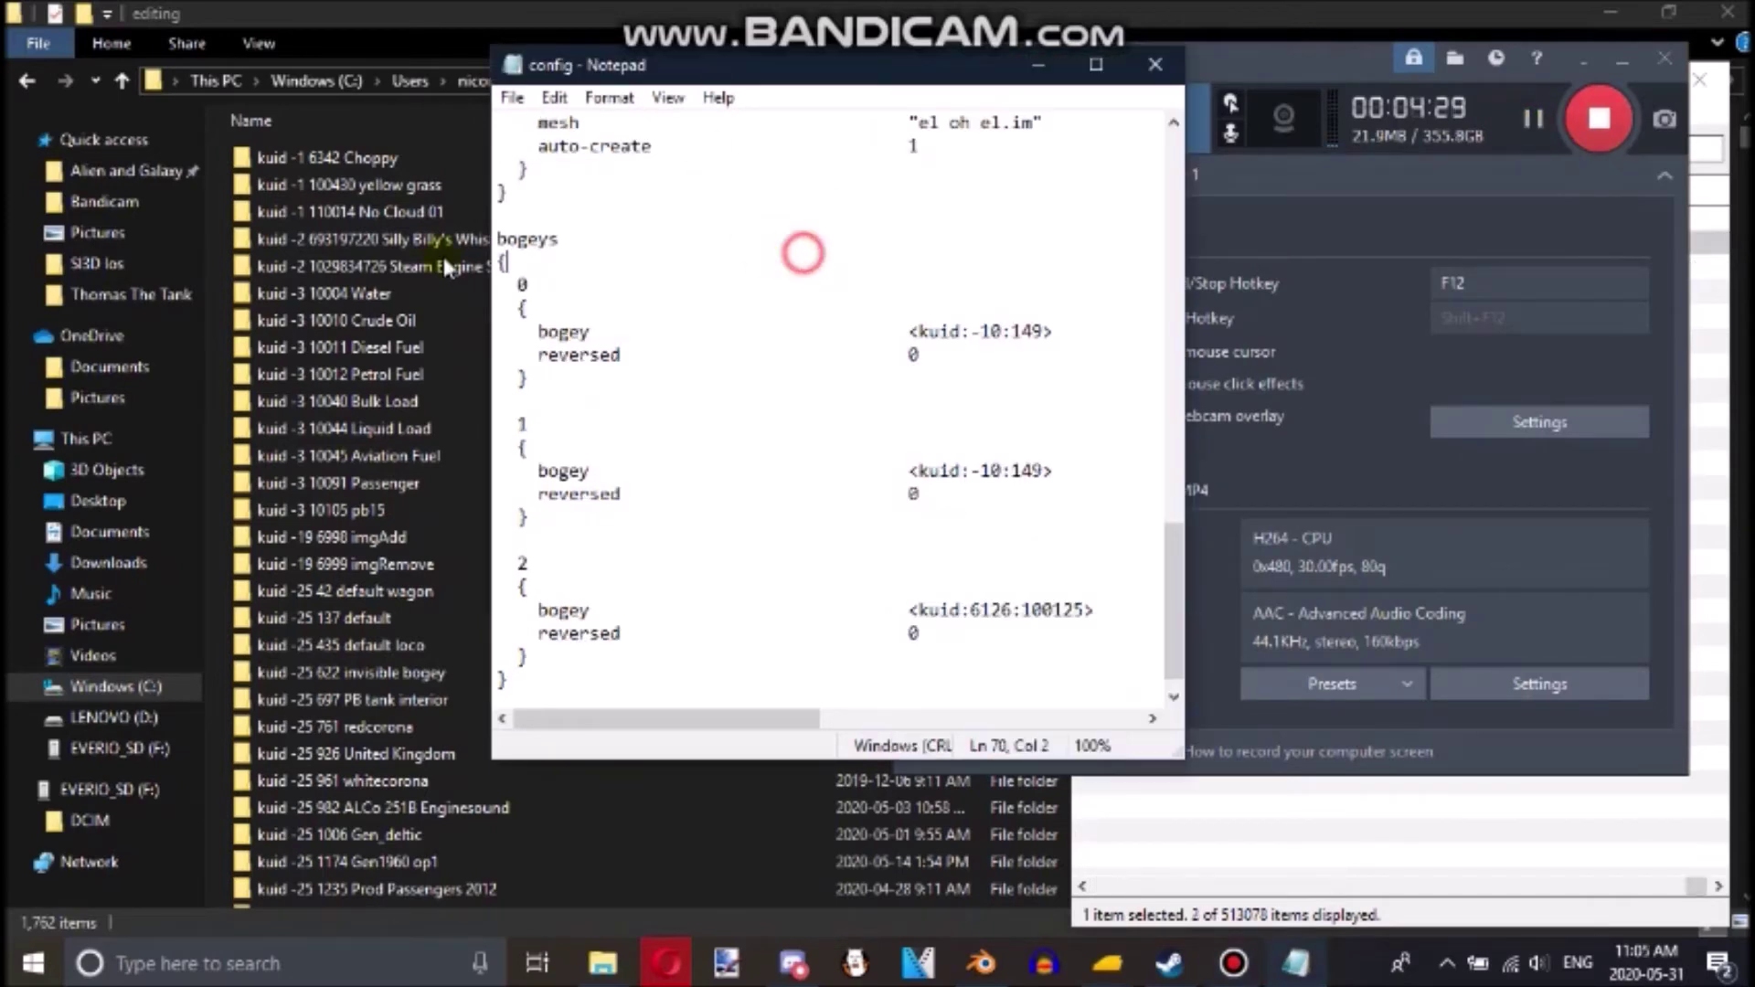
drag(550, 238, 886, 475)
click(886, 471)
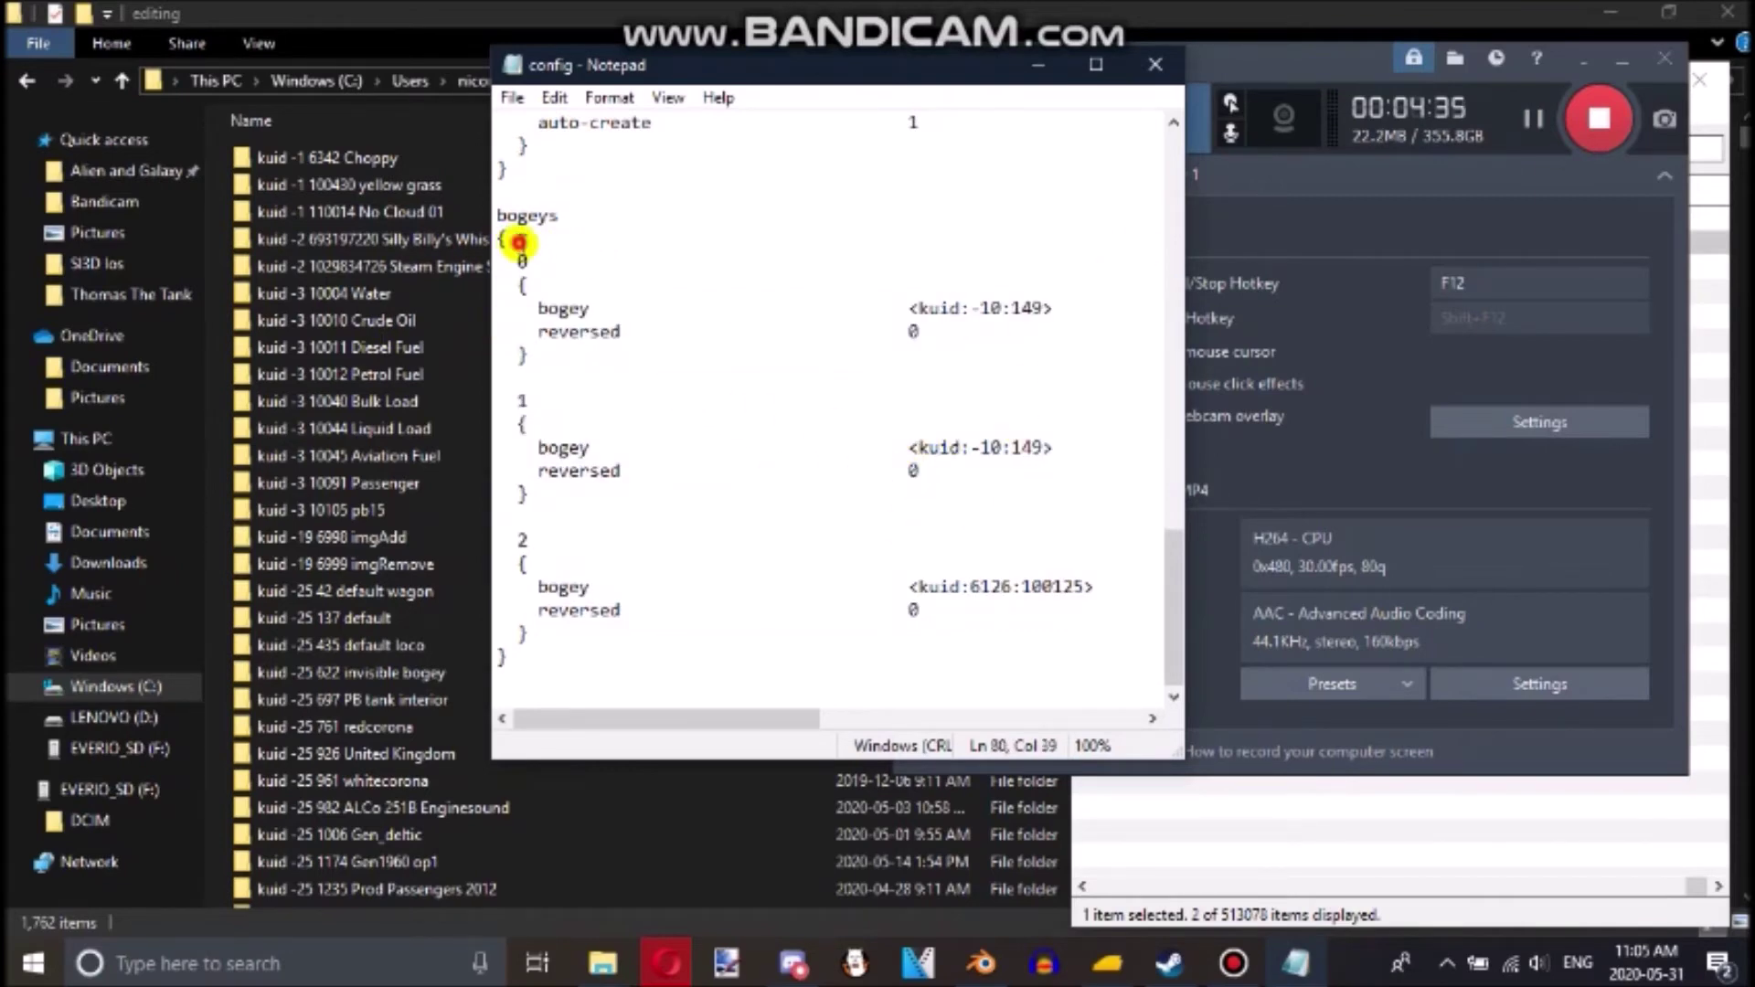
drag(689, 276, 725, 321)
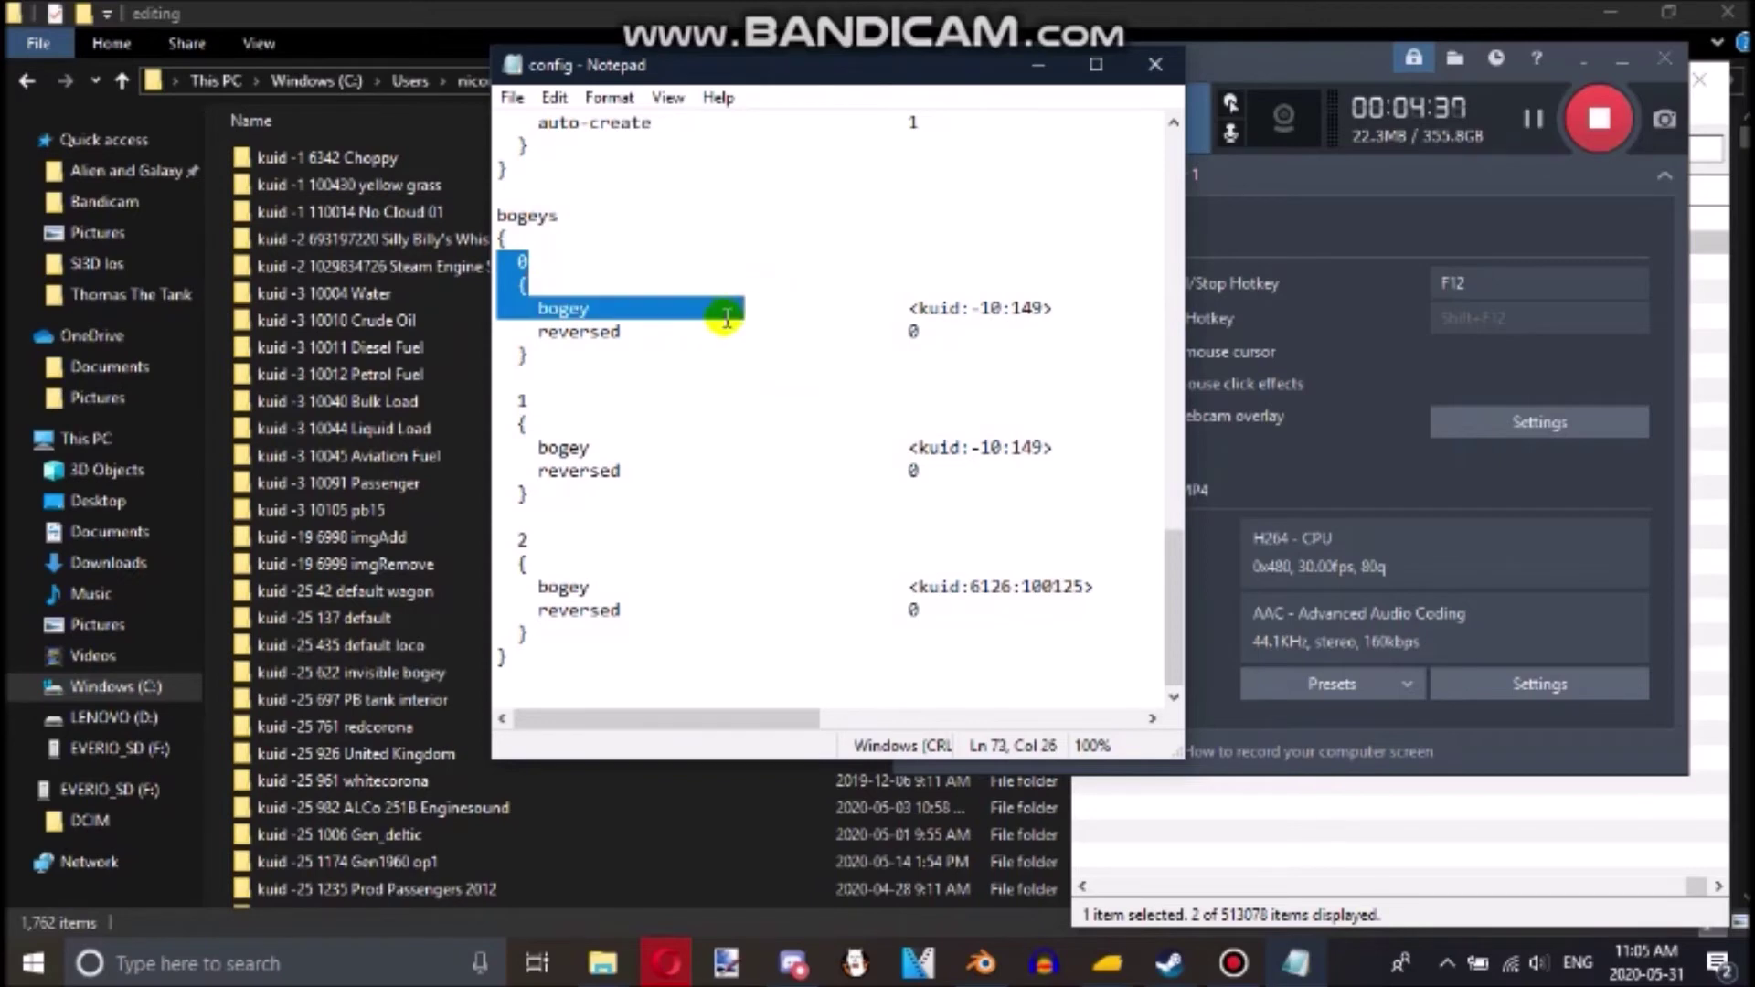
click(615, 291)
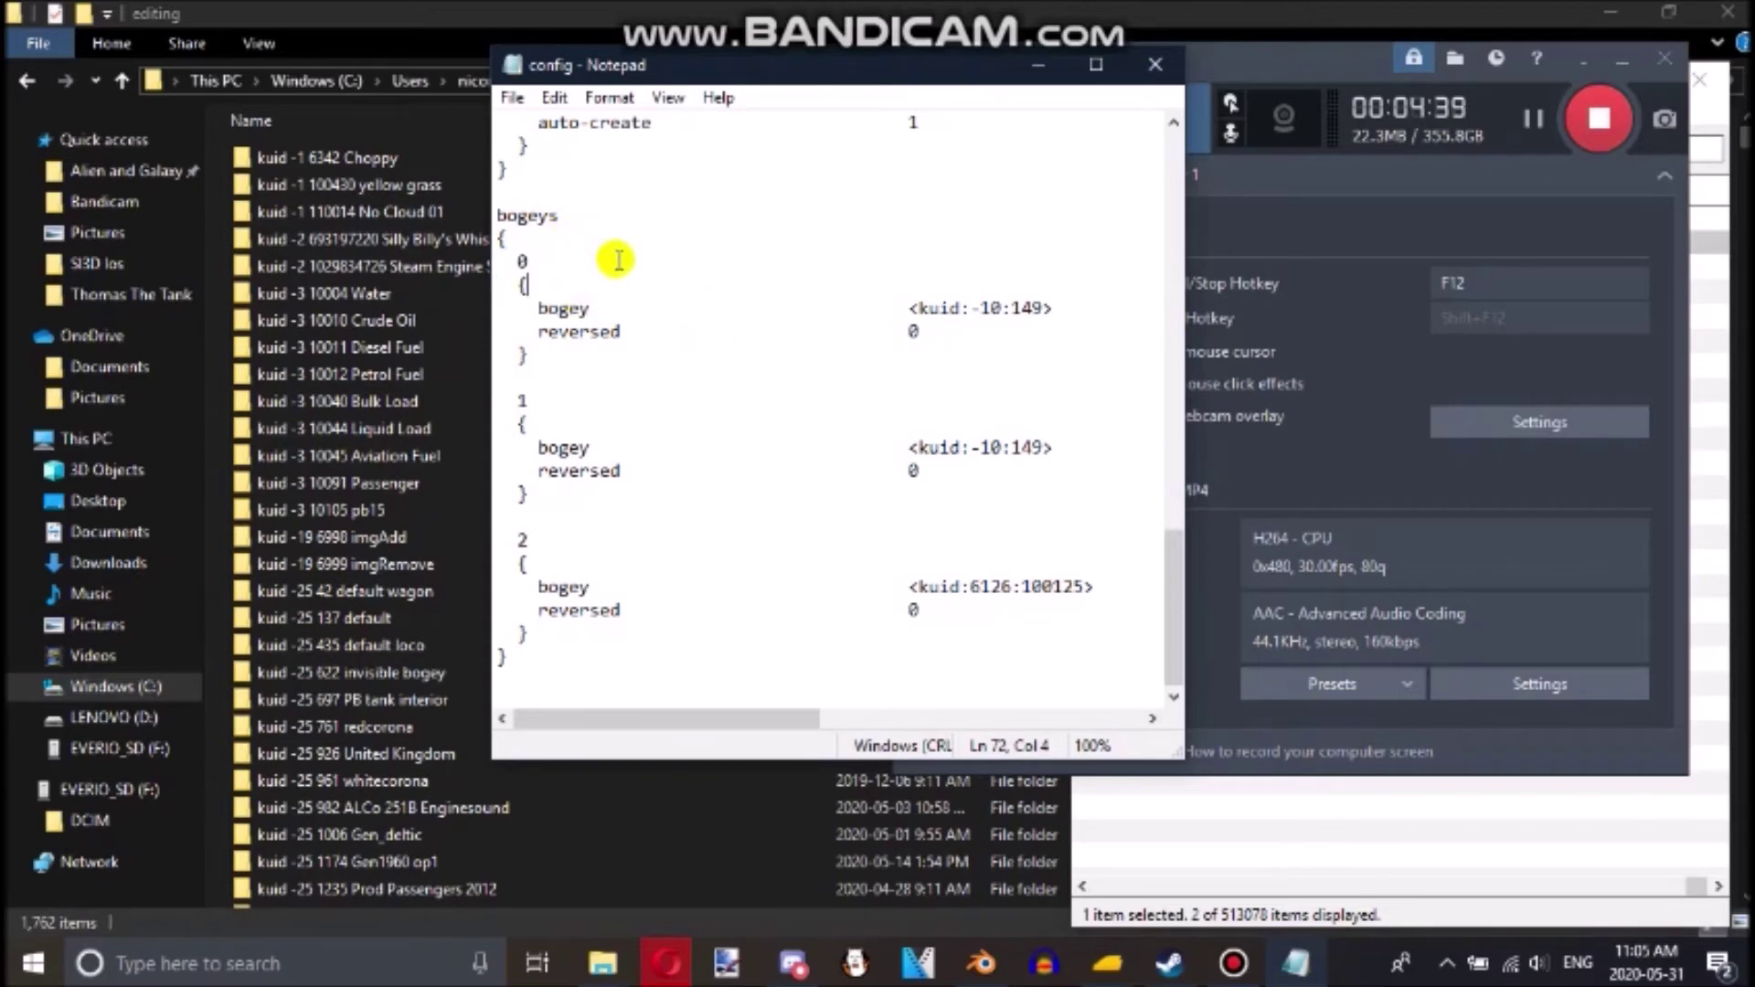
mouse_move(493, 306)
mouse_down()
mouse_move(698, 321)
mouse_move(480, 283)
mouse_up()
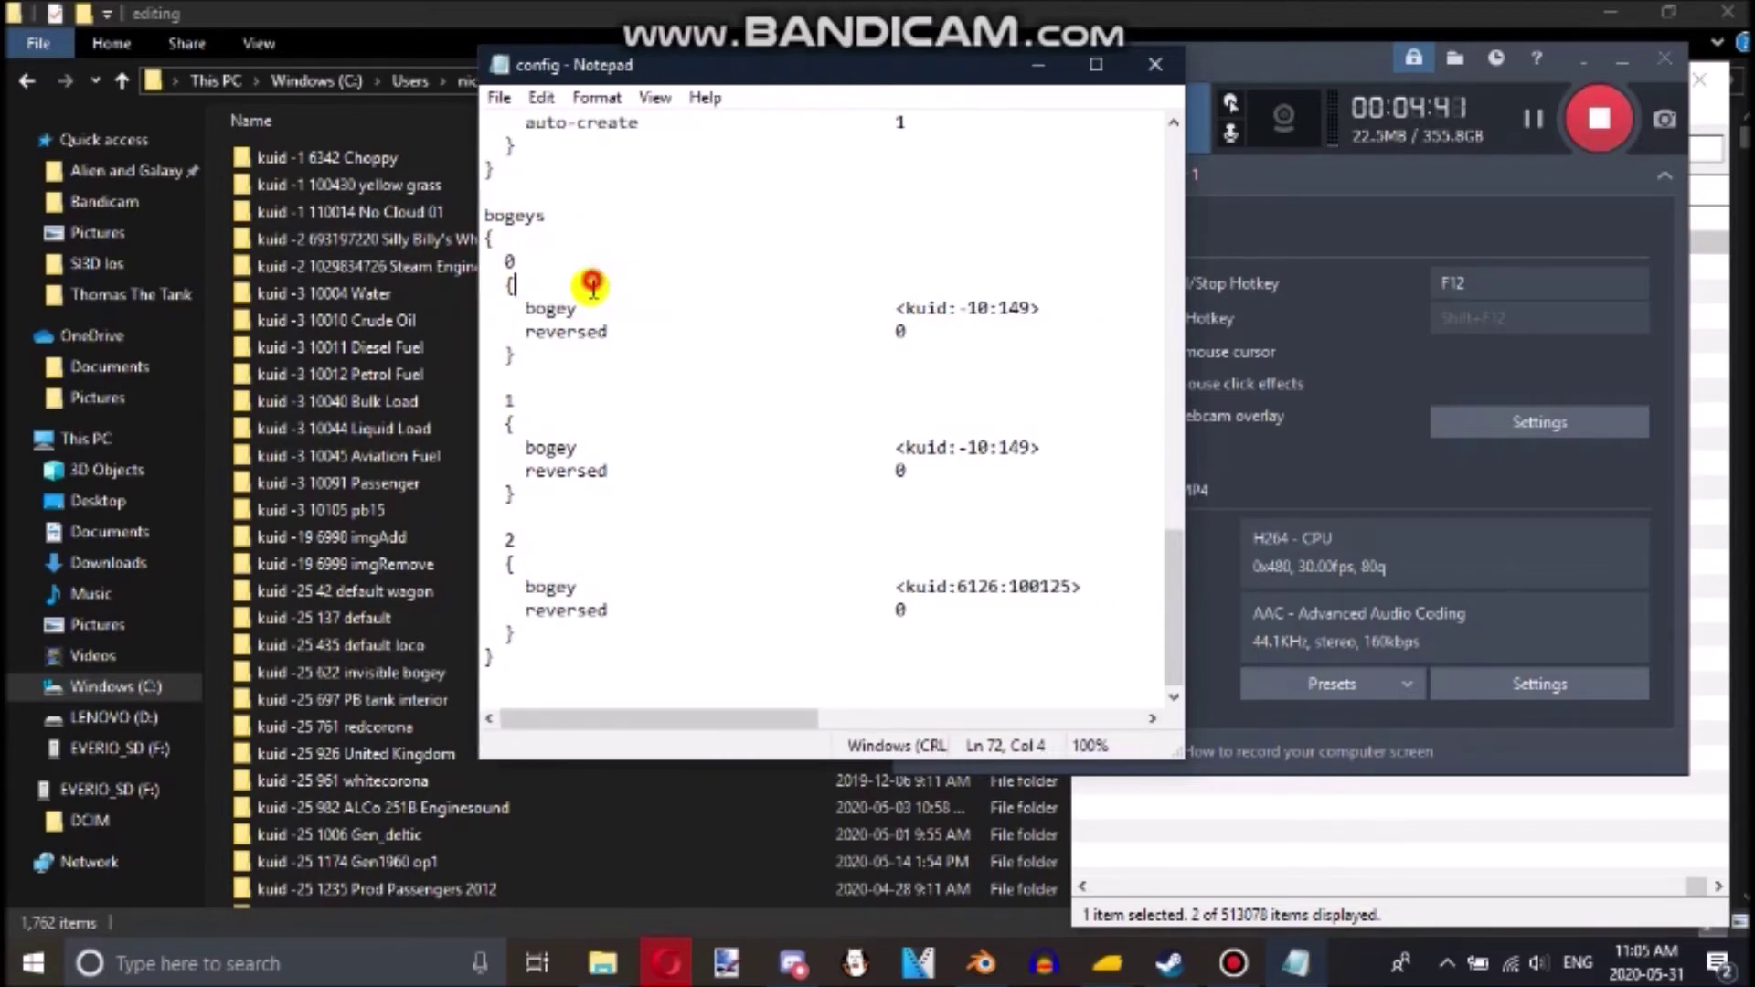
- Search the content for "youtu" and copy the youtube engine bogie's KUID, <kuid:901749:100191>, into bogey entry 0 of the engine's config
click(1364, 855)
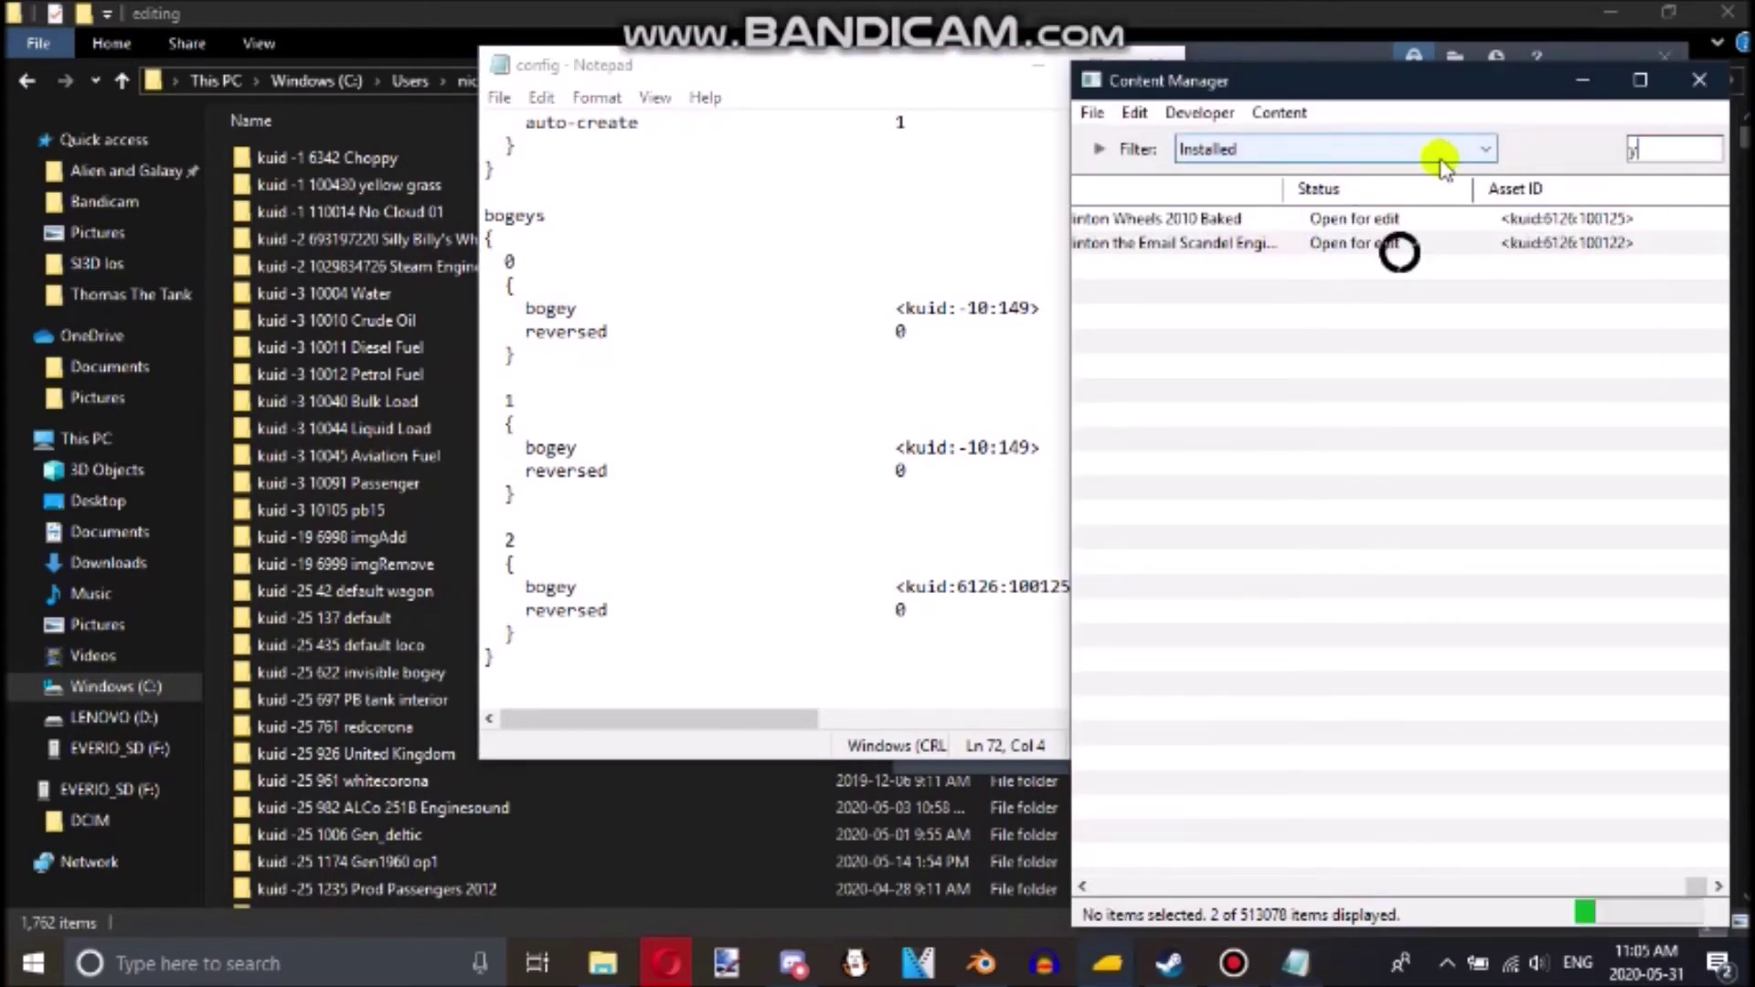
text(youtu)
click(1258, 224)
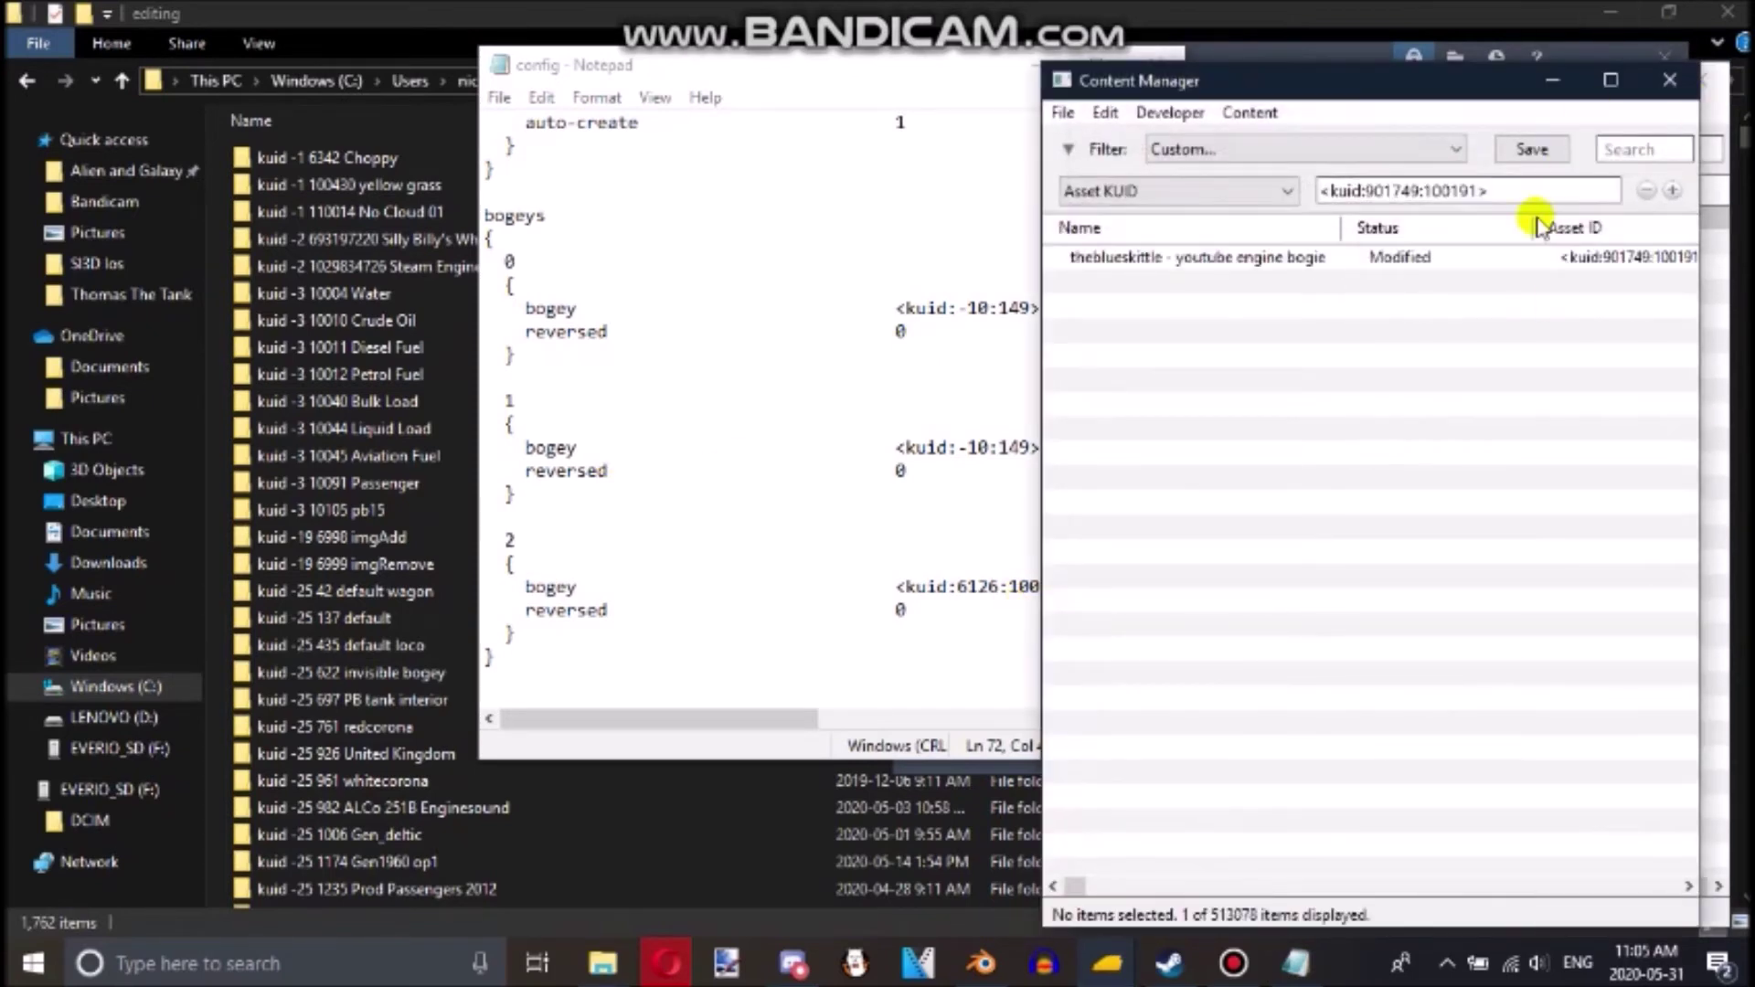
drag(1506, 196, 1248, 188)
key(ctrl+c)
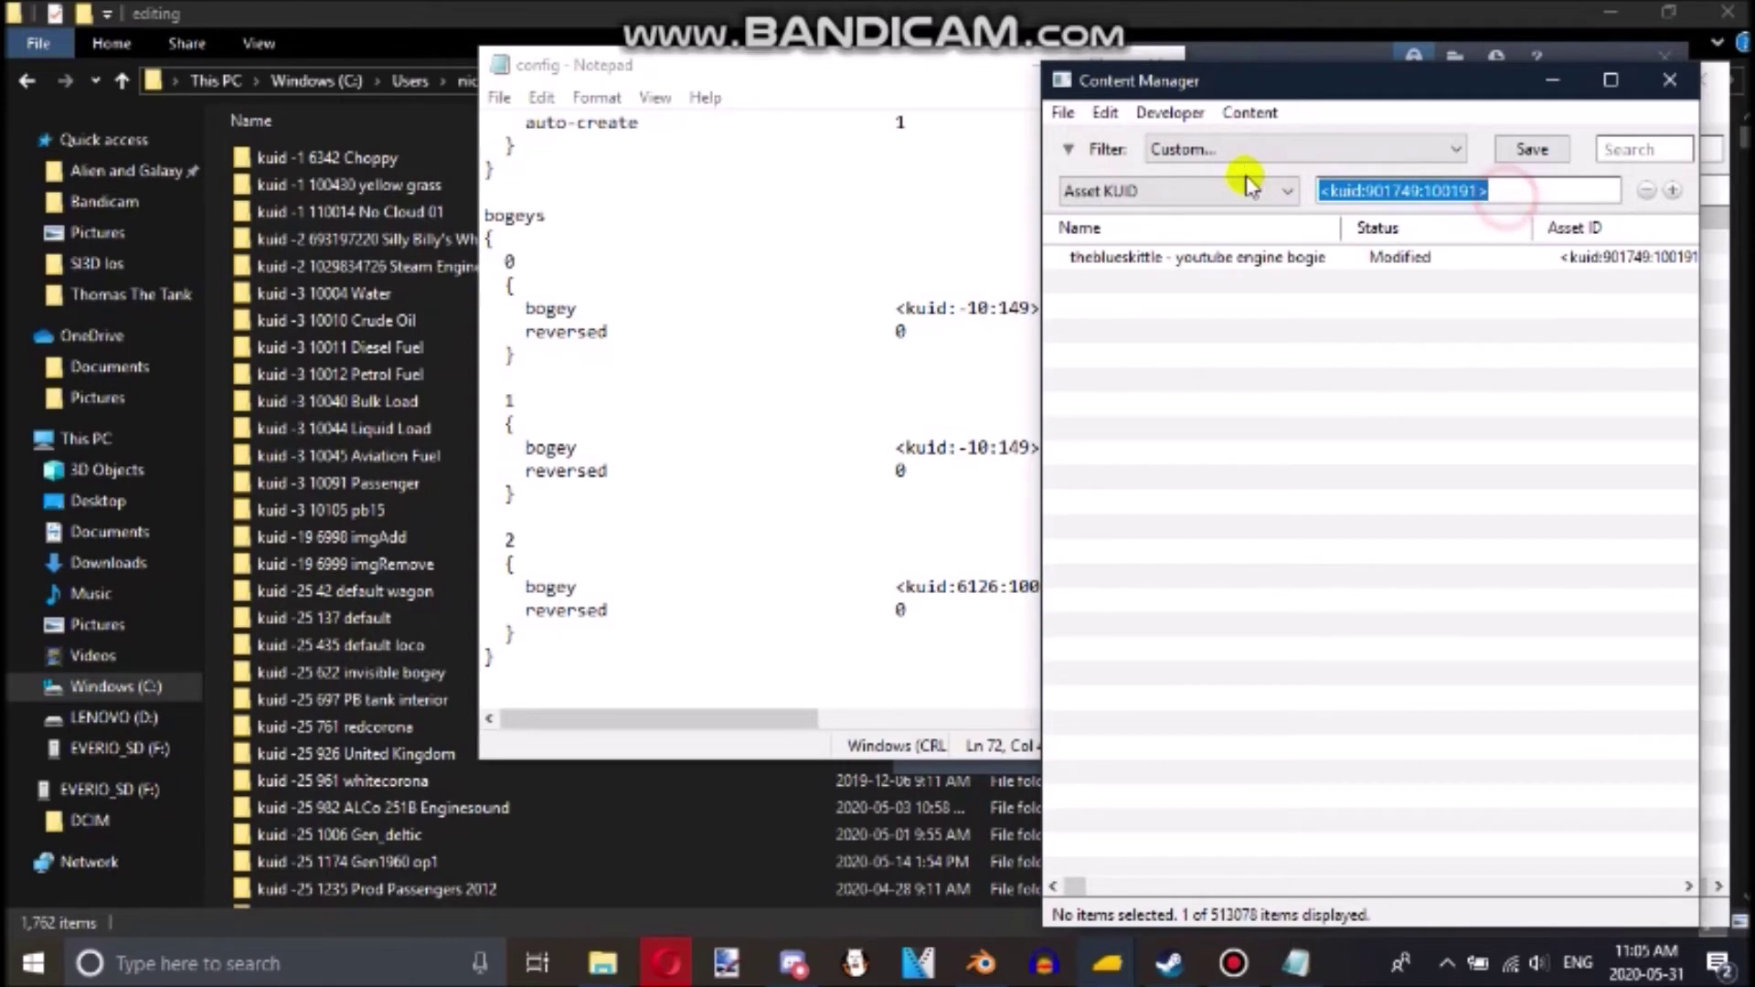
click(1670, 81)
click(903, 291)
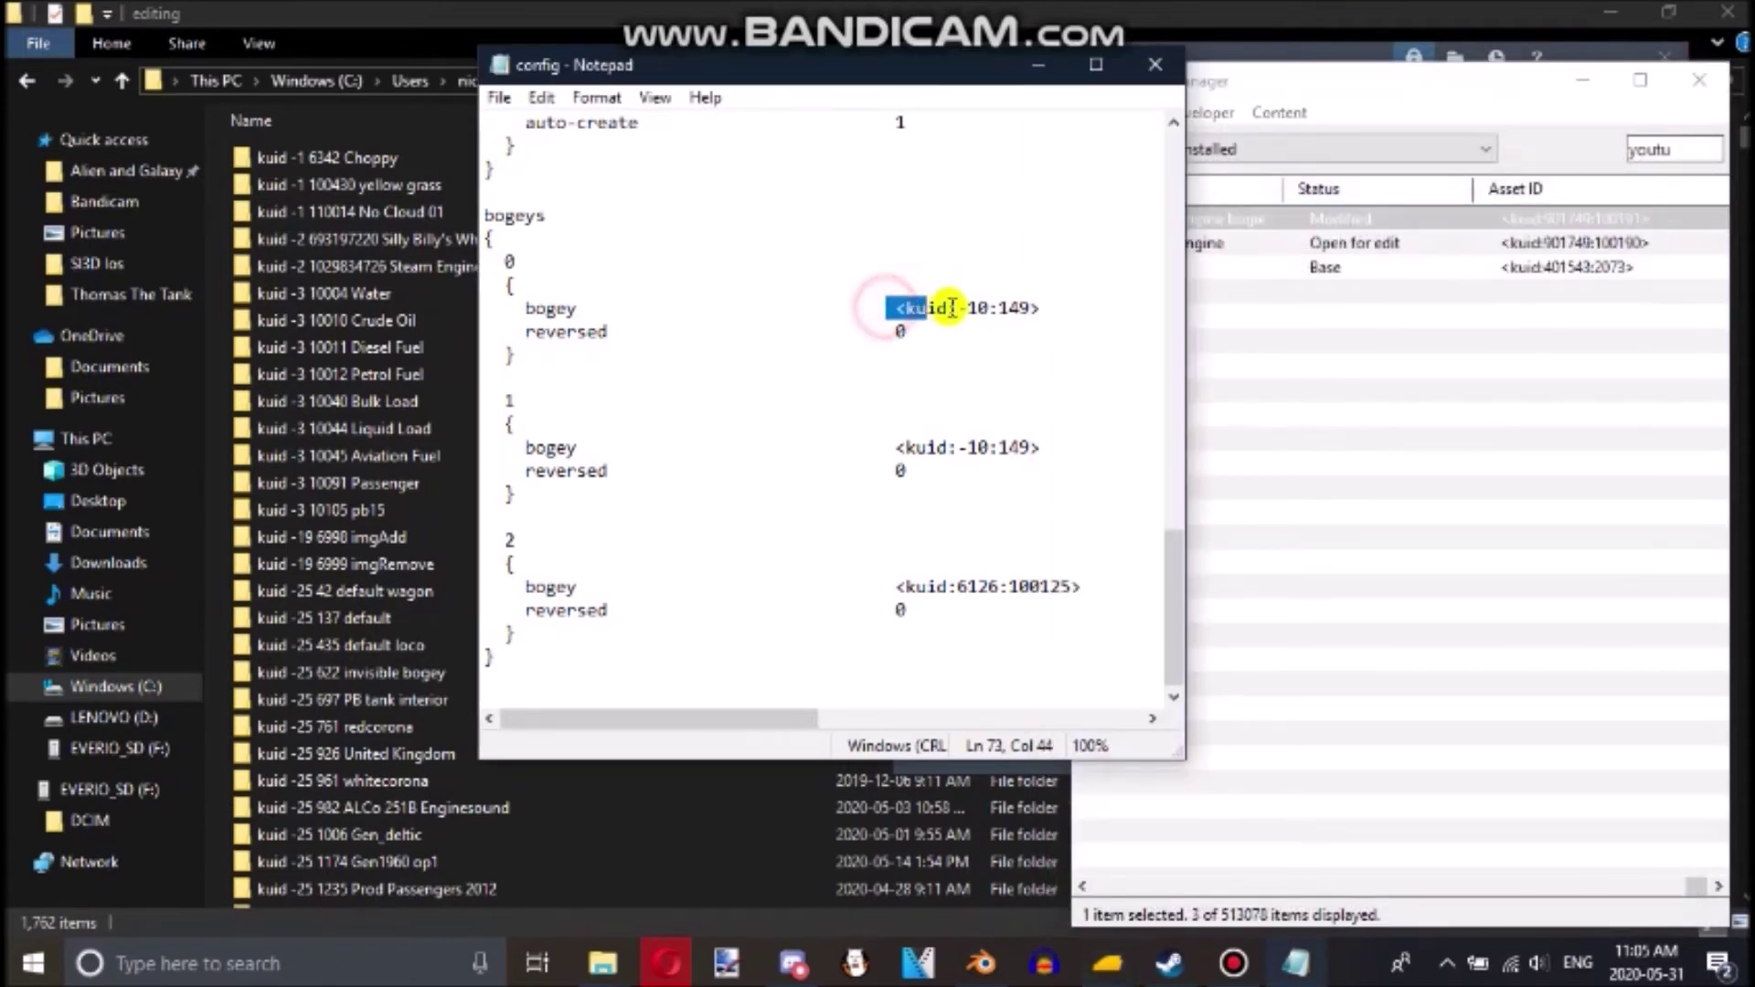
key(ctrl+v)
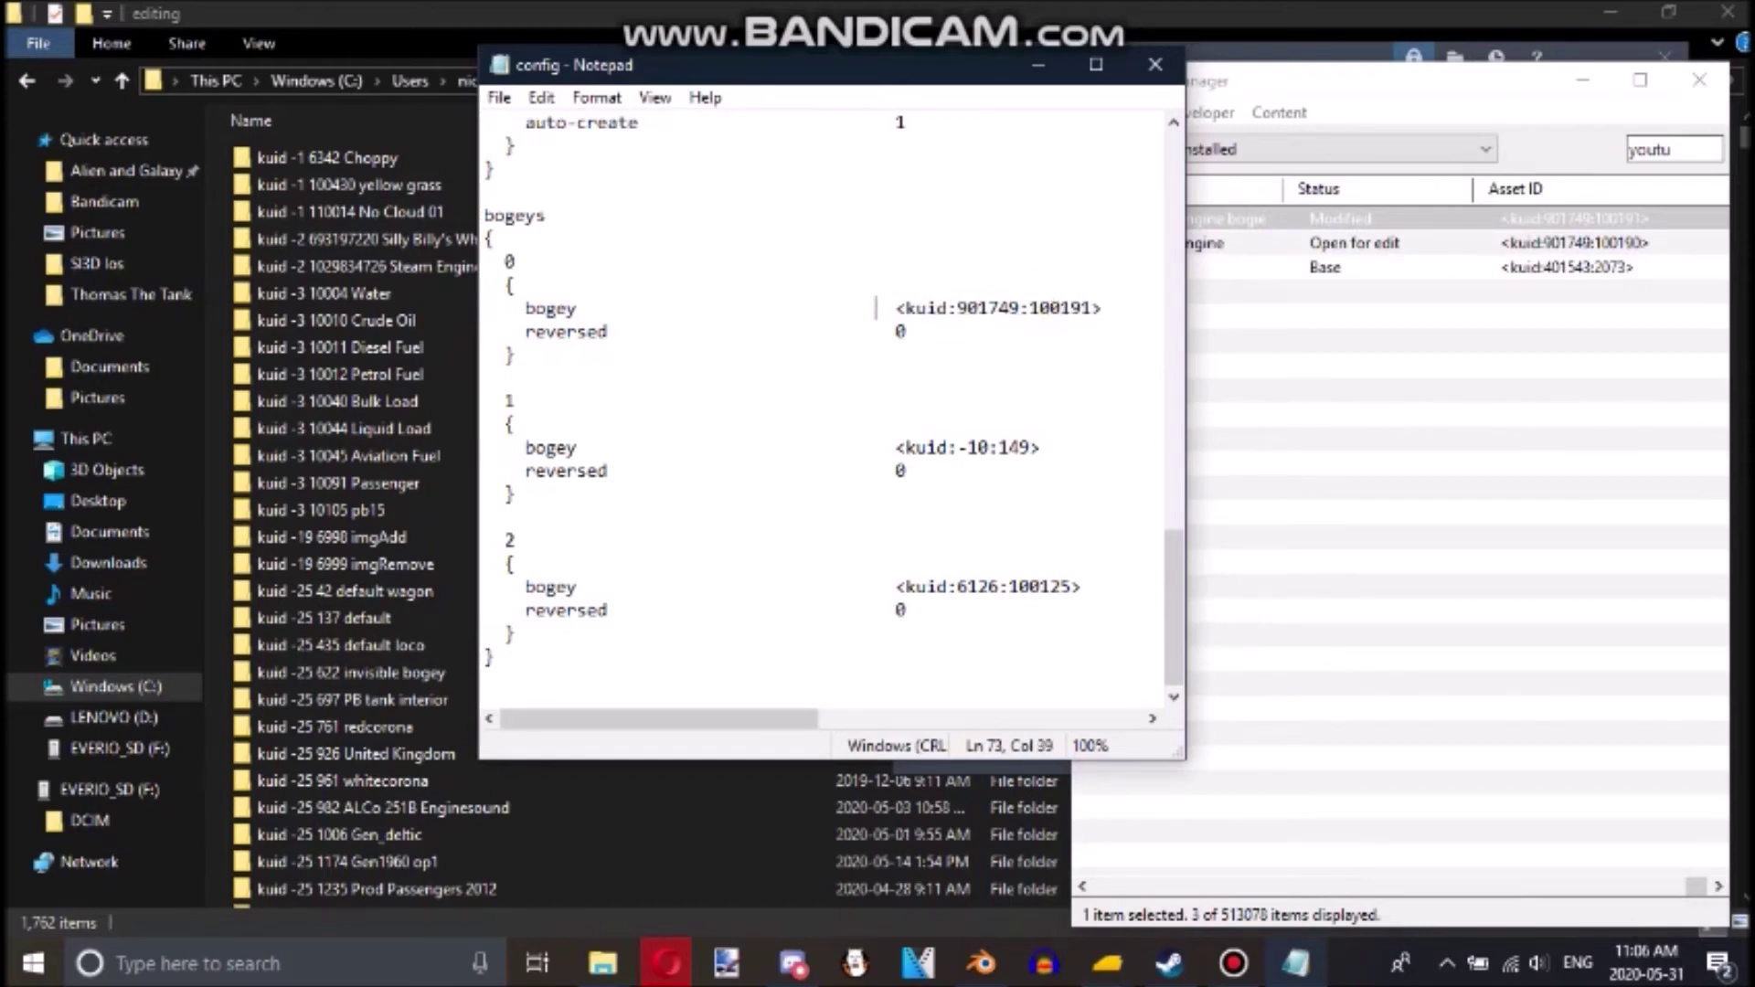
- Save and close the config file, and submit the edits of the youtube engine asset
right_click(1360, 964)
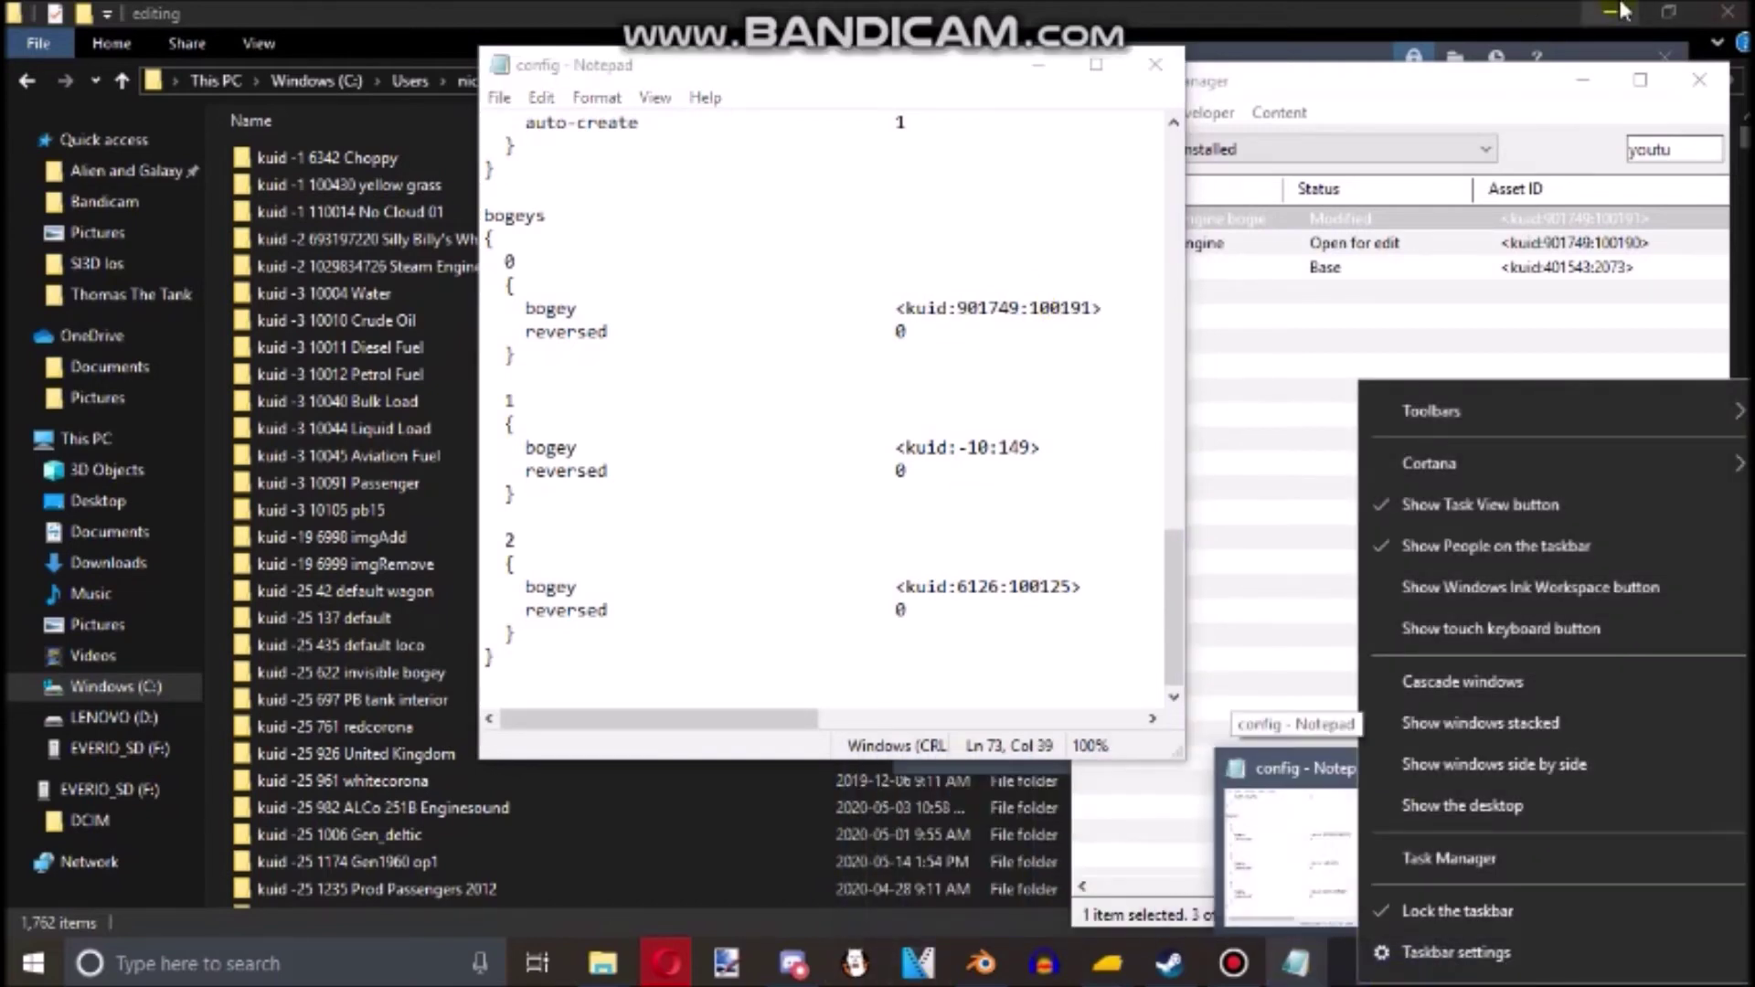
click(797, 187)
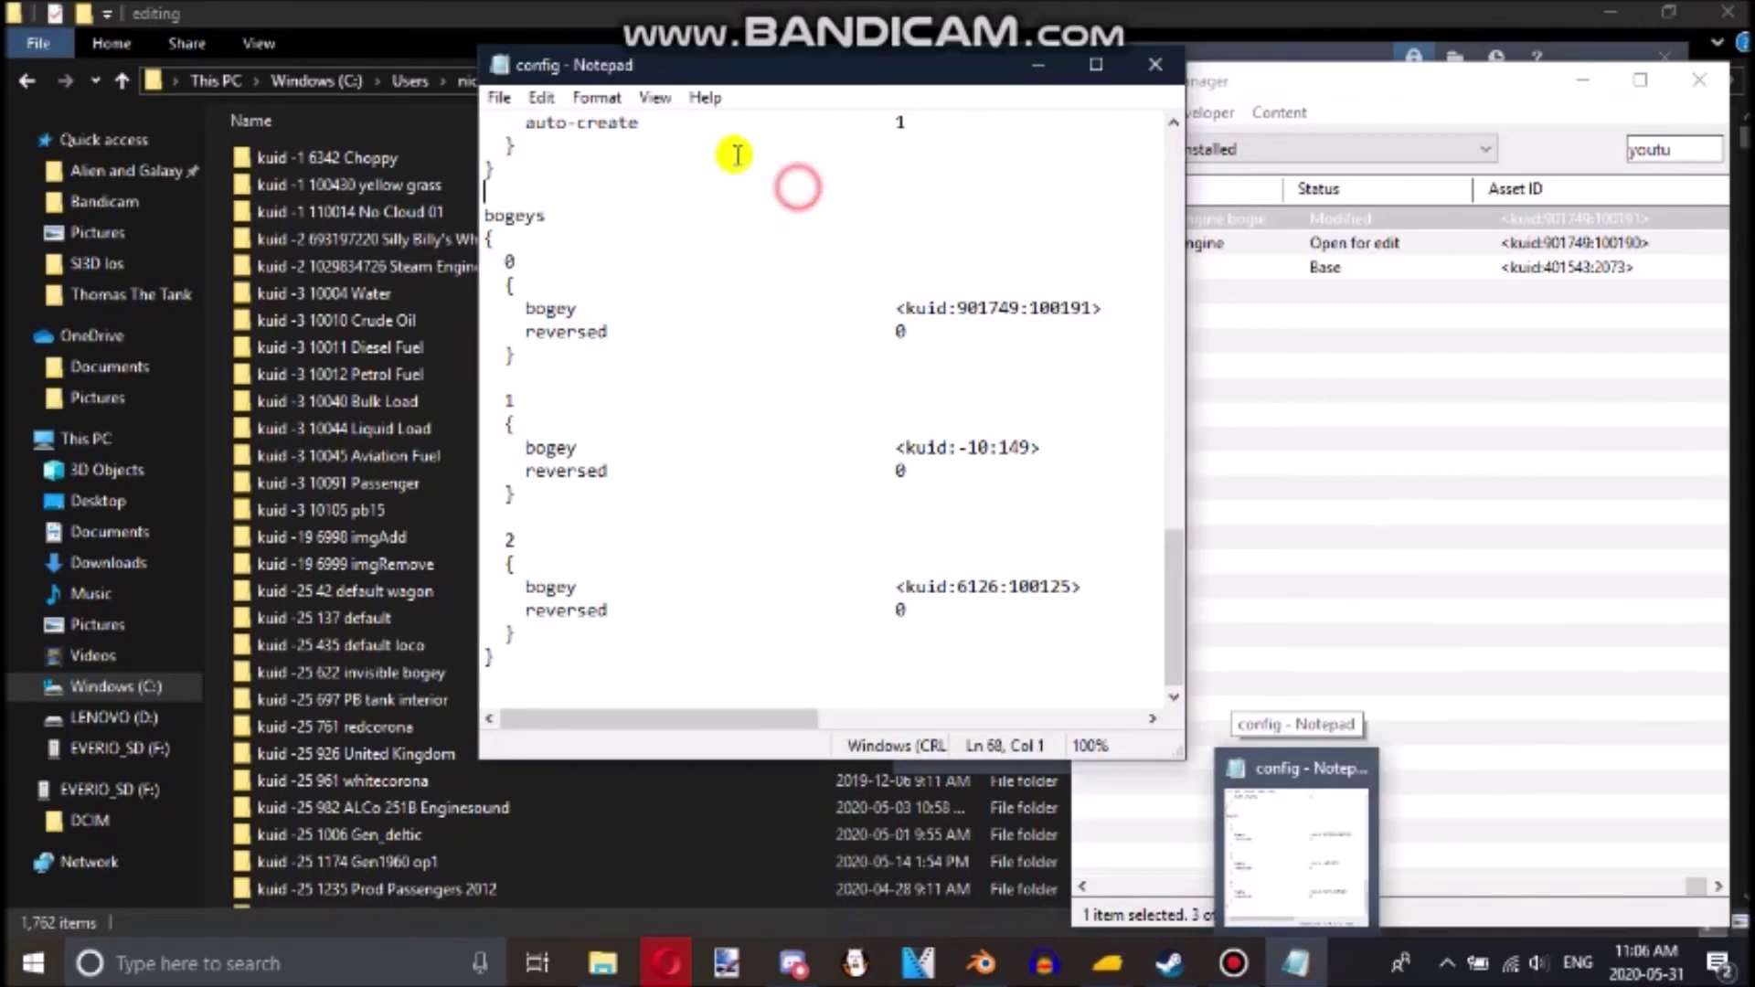
click(500, 98)
click(560, 176)
click(1156, 64)
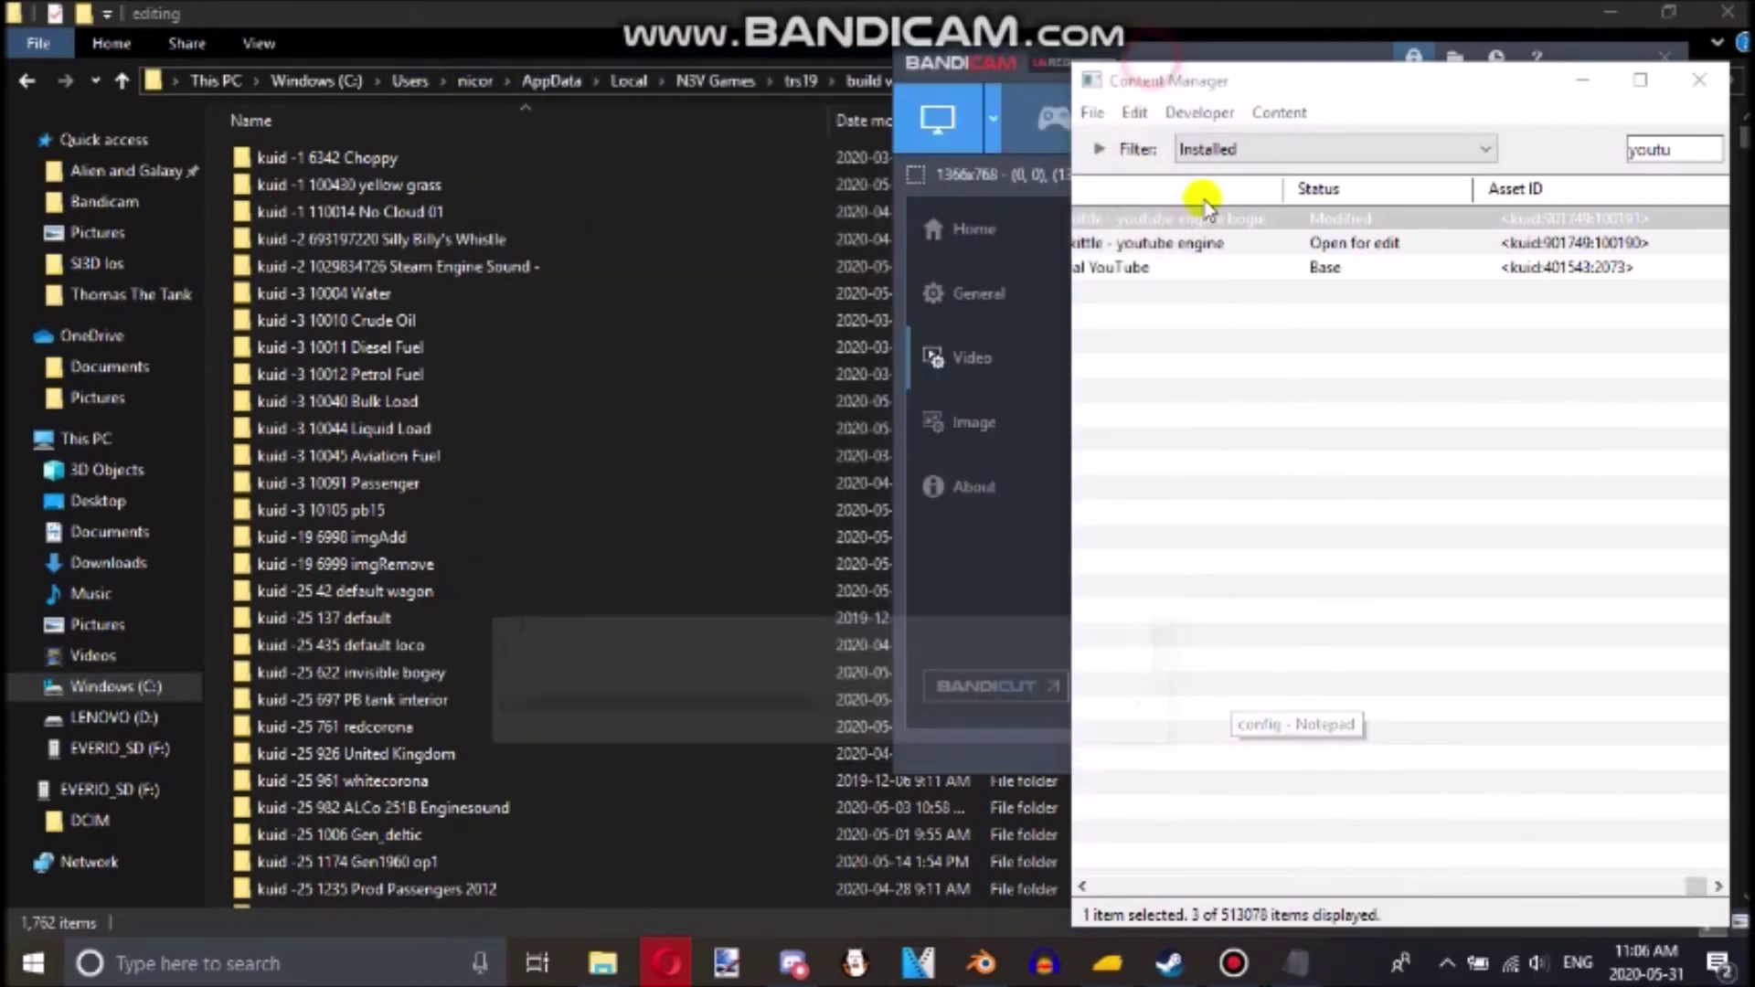
right_click(1175, 244)
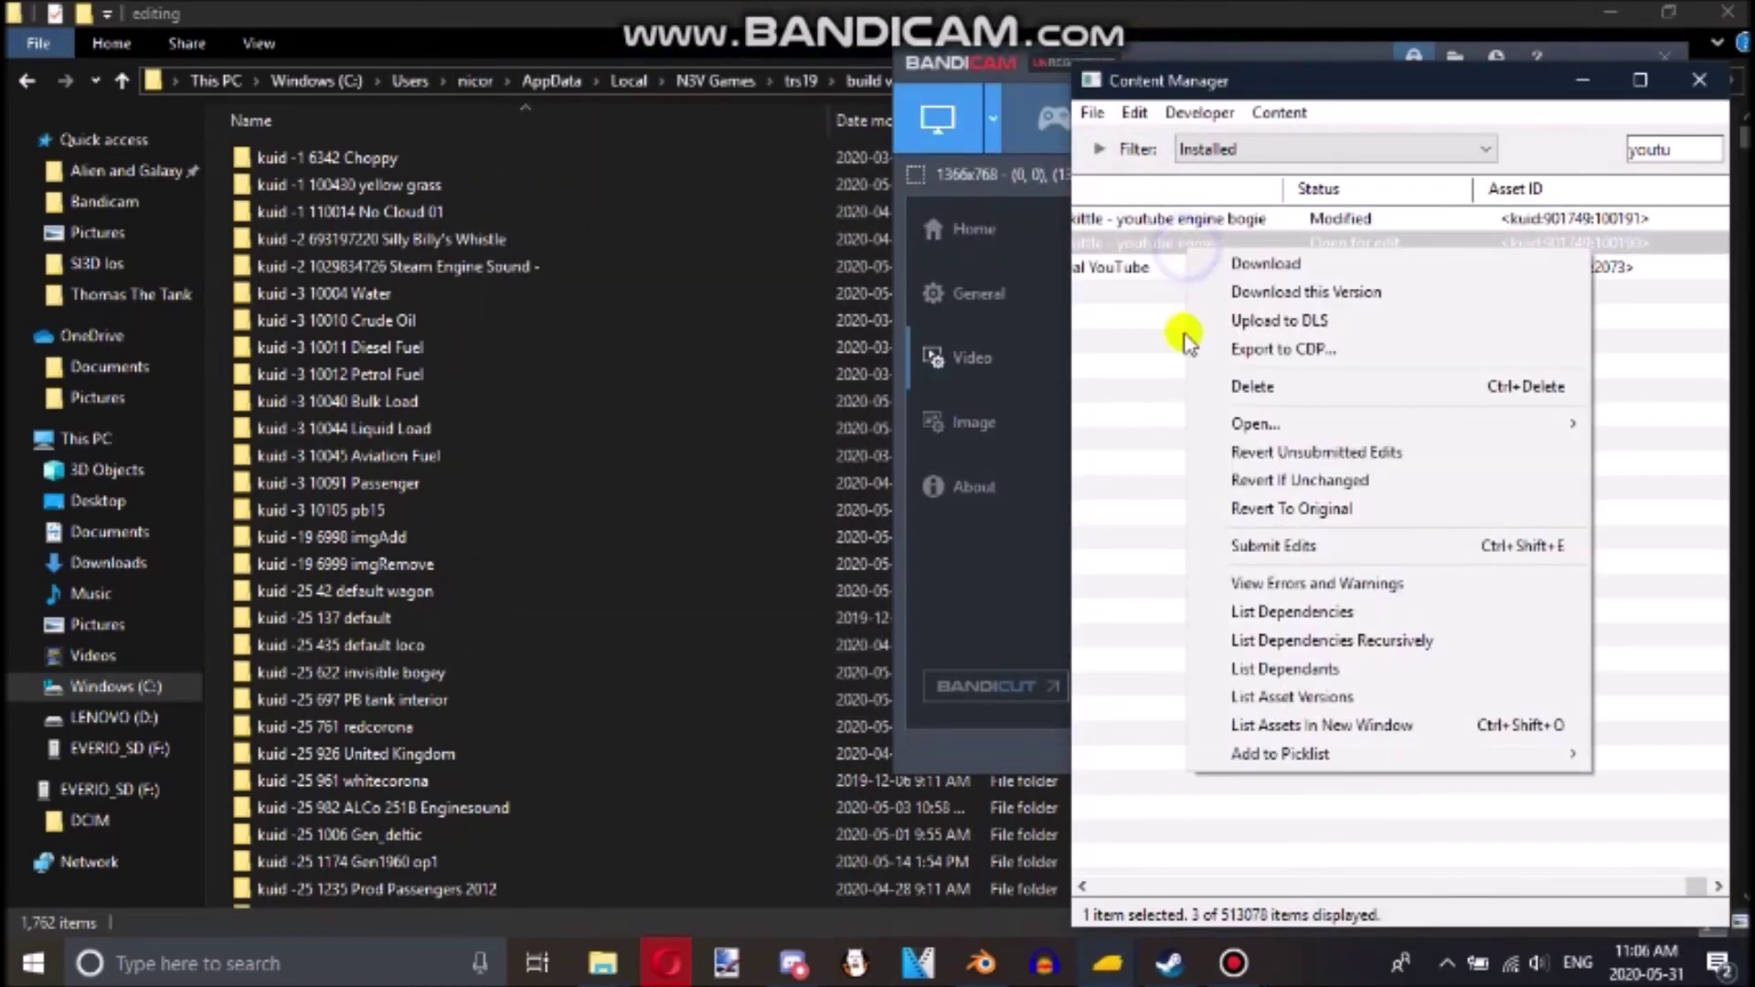
click(1289, 547)
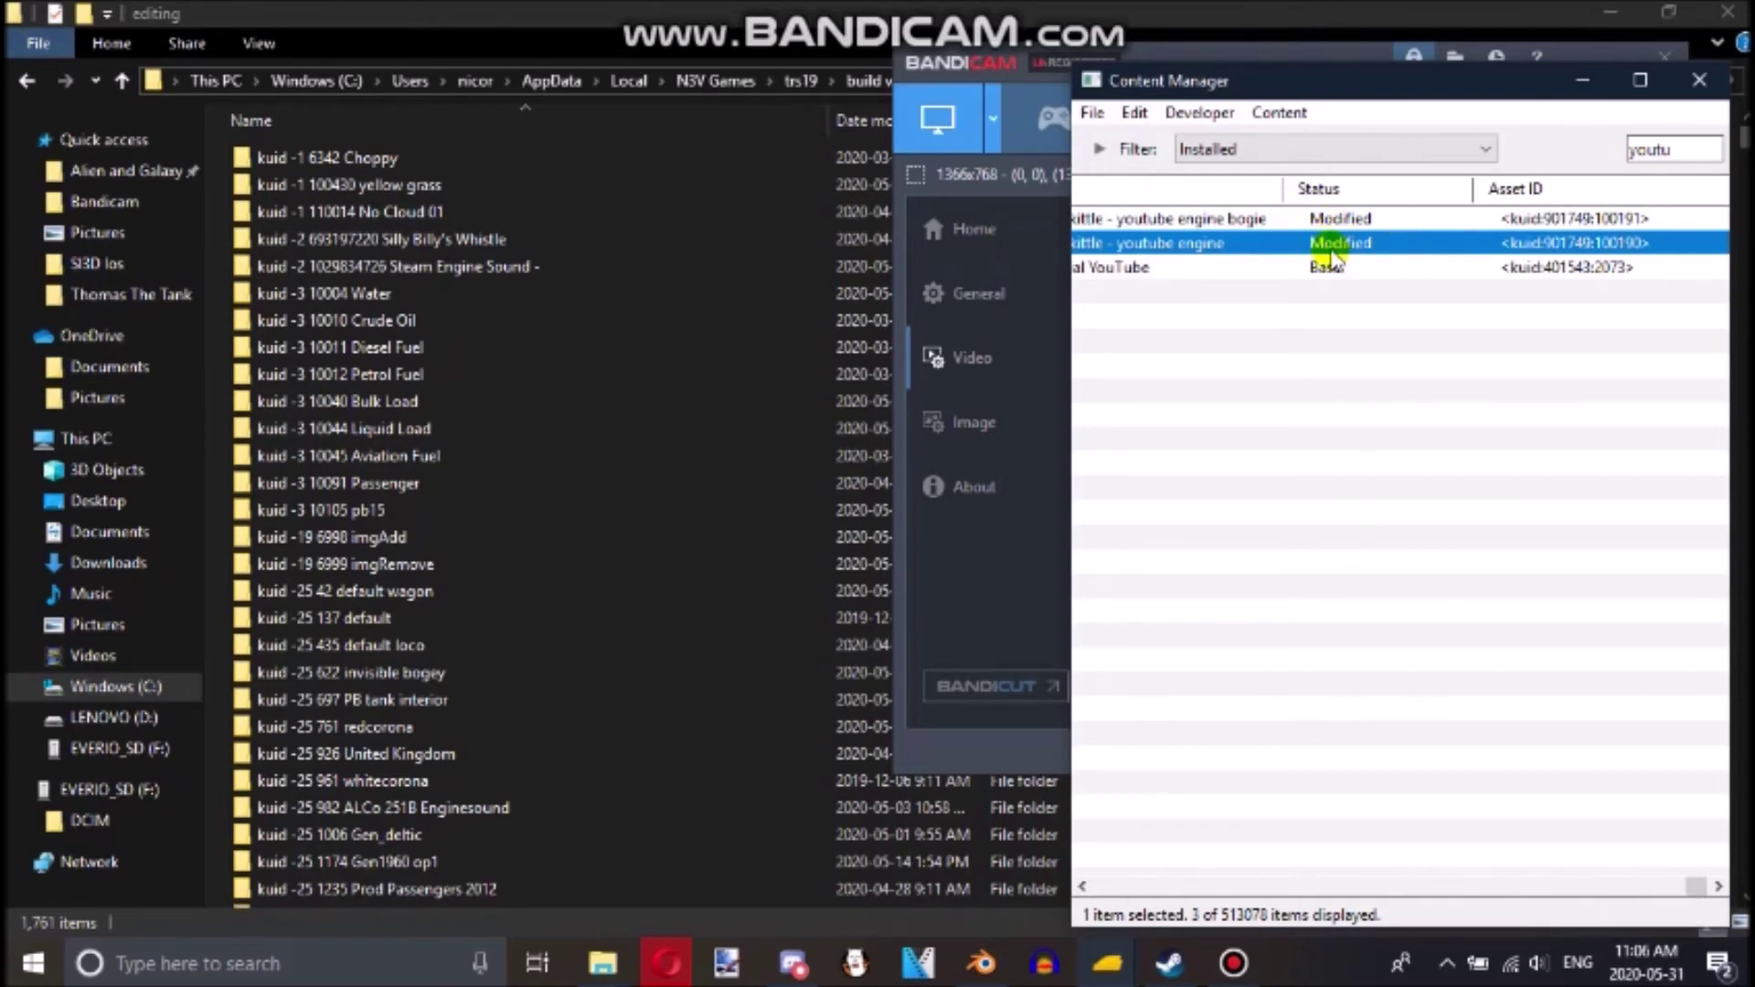
- Preview the youtube engine asset zoomed out from another angle and close the preview
right_click(1335, 259)
mouse_move(1450, 425)
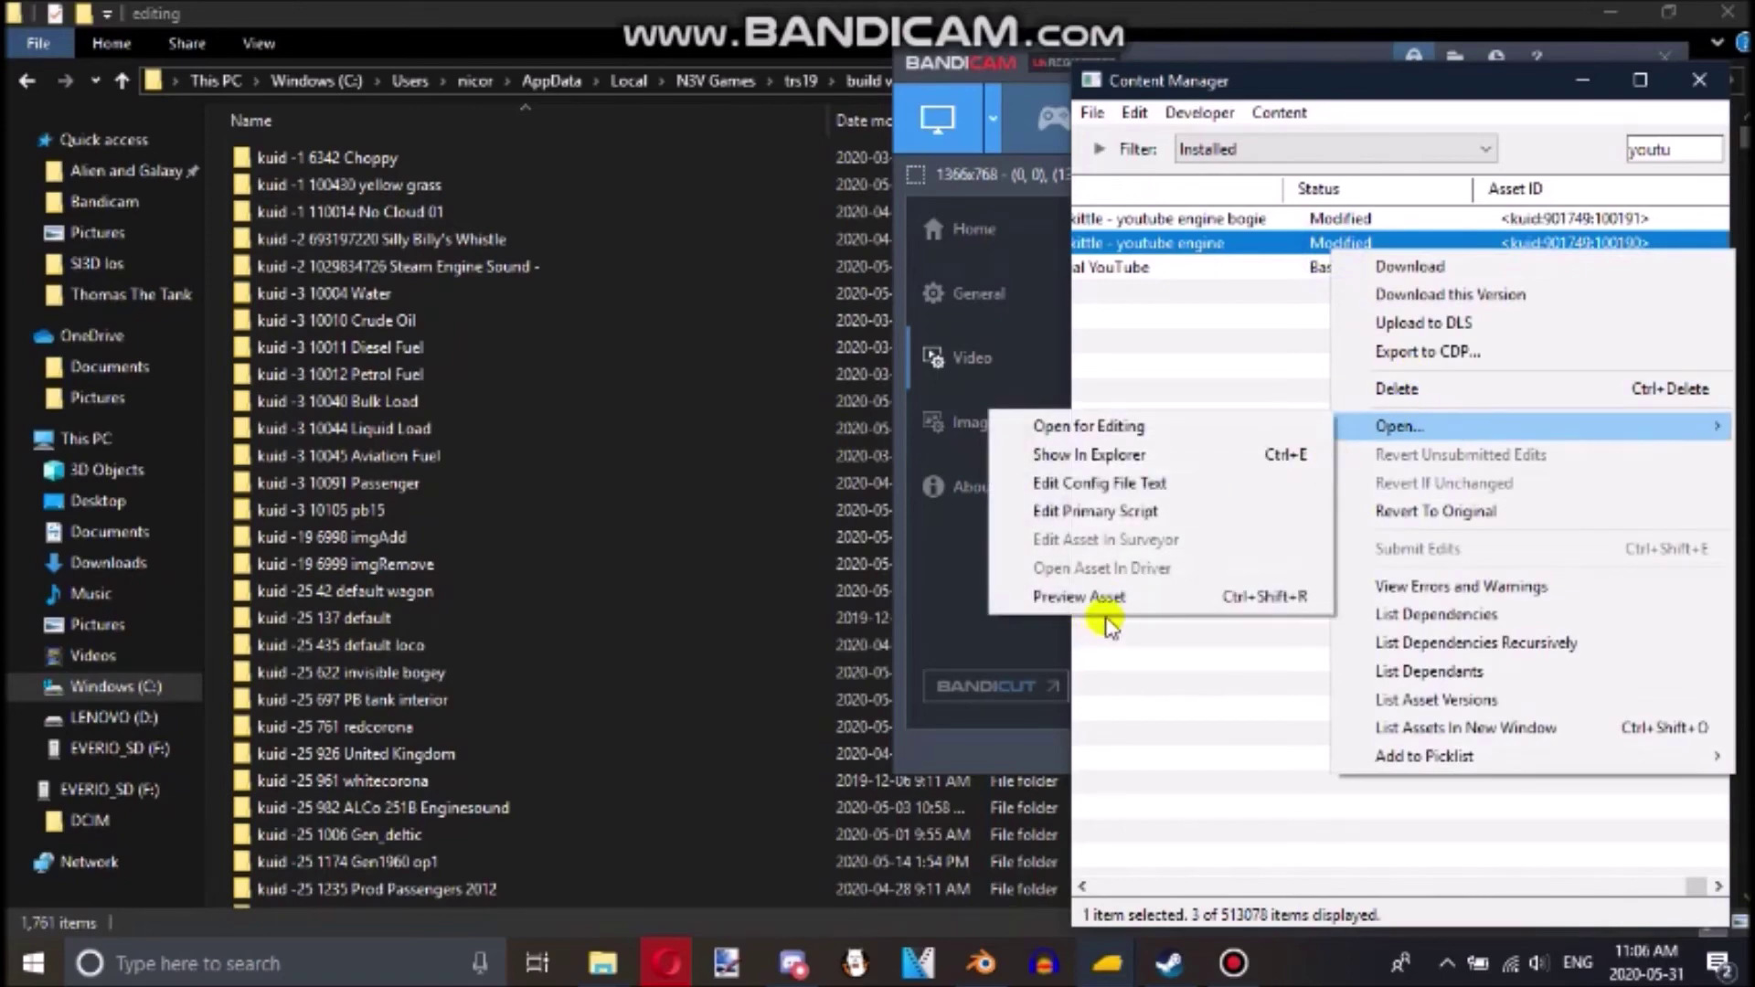
click(1106, 600)
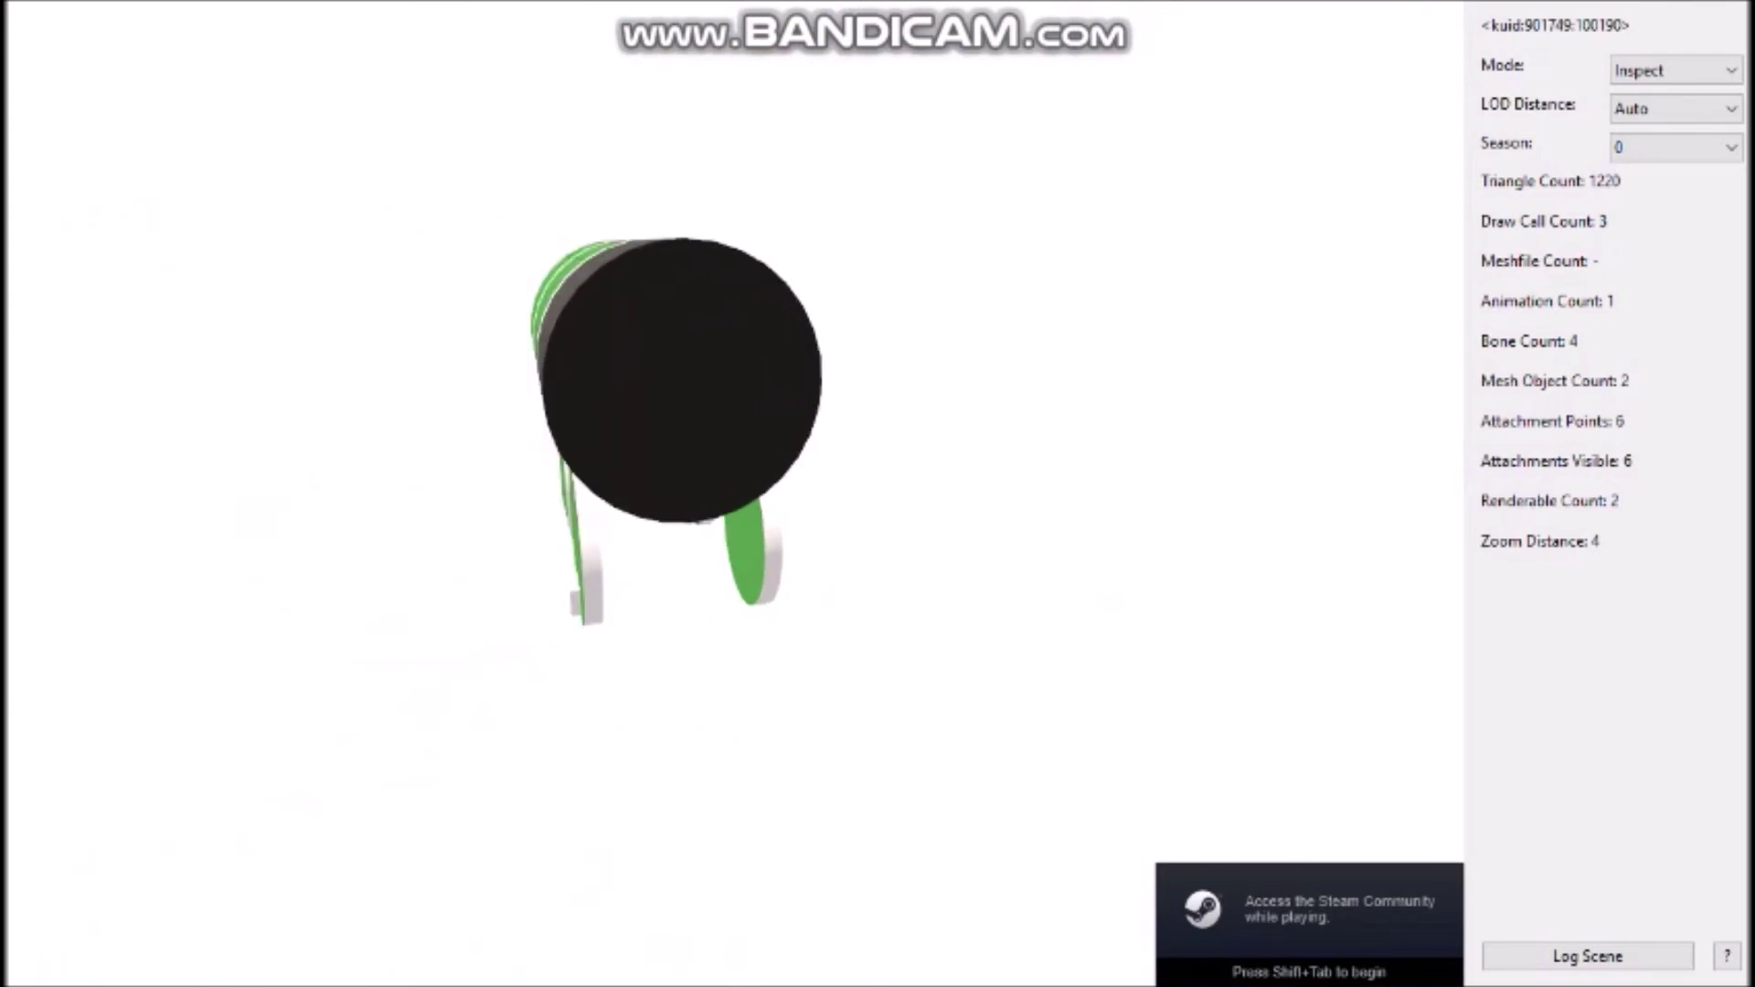
right_drag(1073, 579, 876, 532)
scroll(876, 532, down, 2)
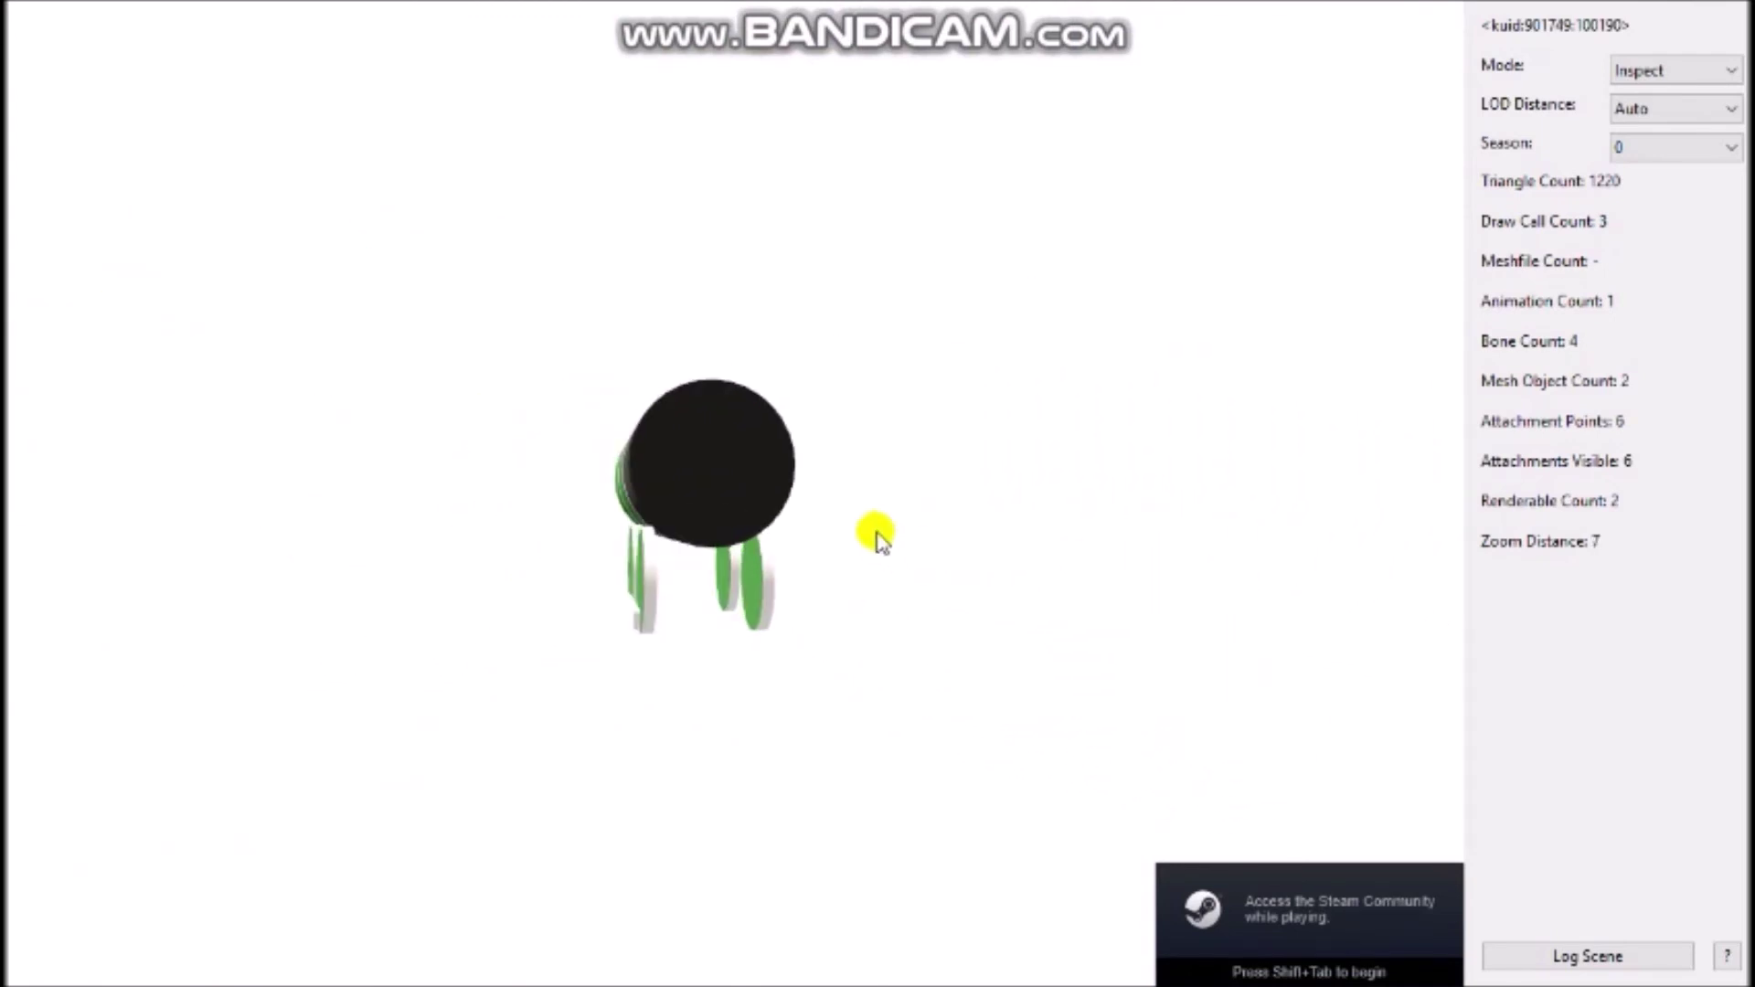
key(alt+F4)
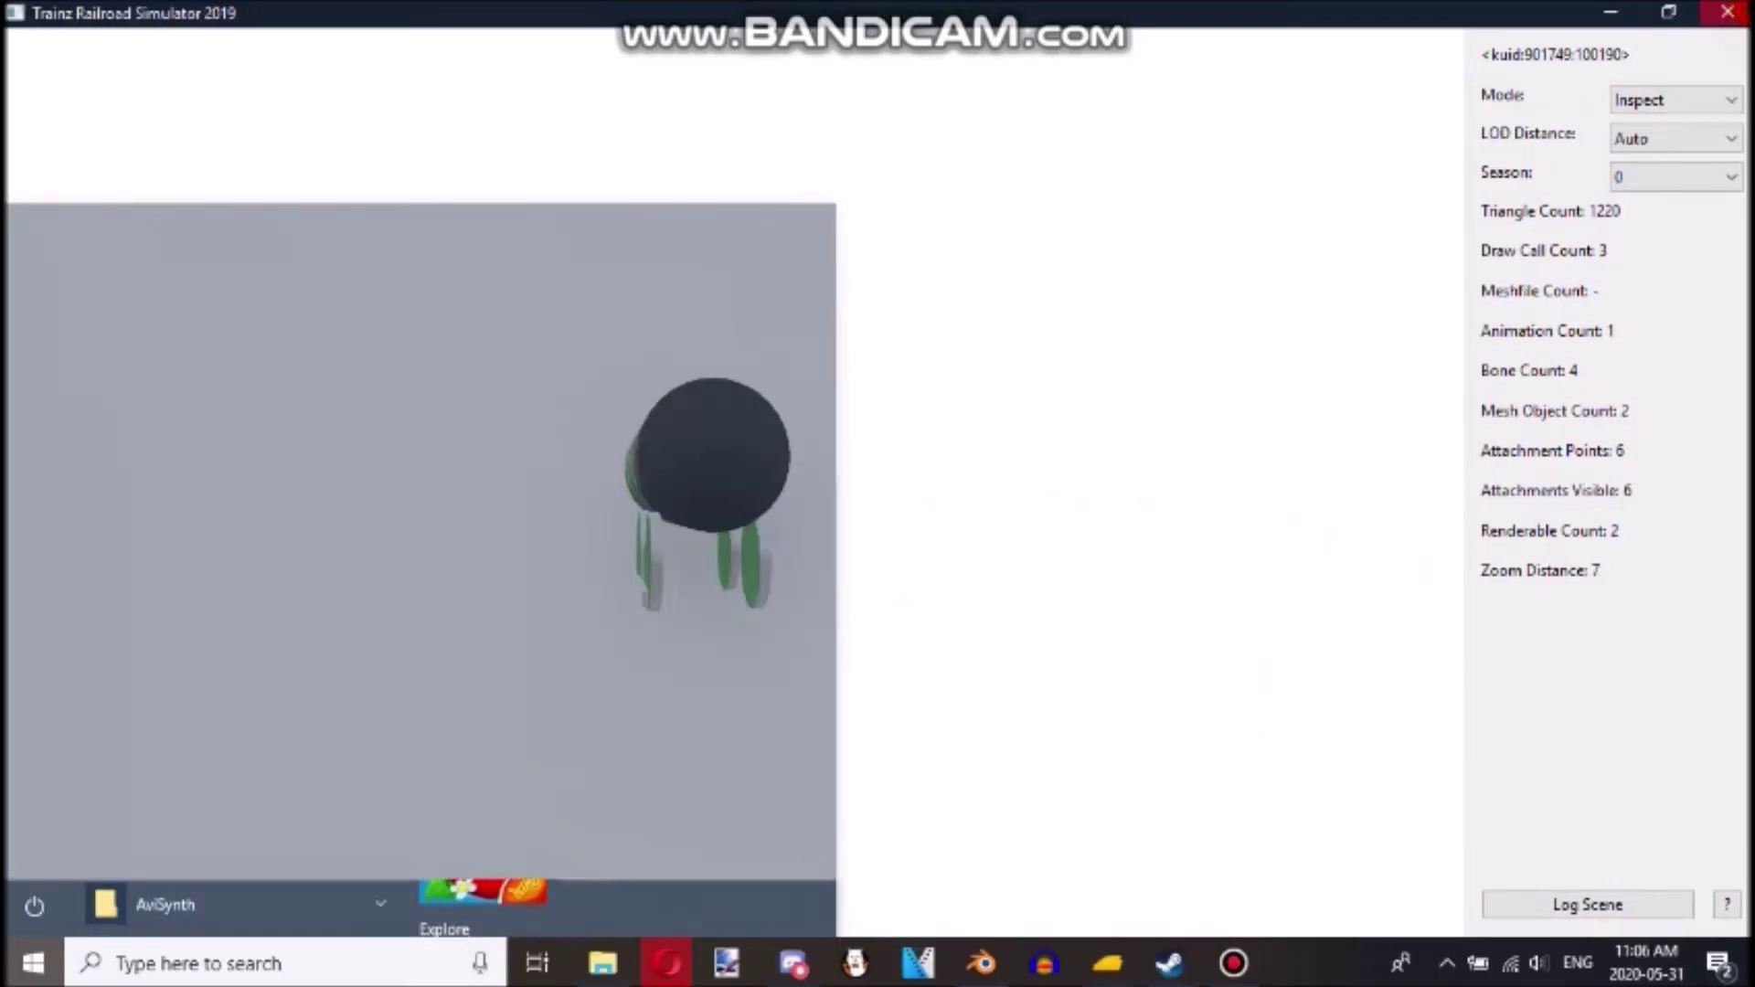
- Switch to Trainz Railroad Simulator and place the youtube engine on the track below the embankment
click(982, 194)
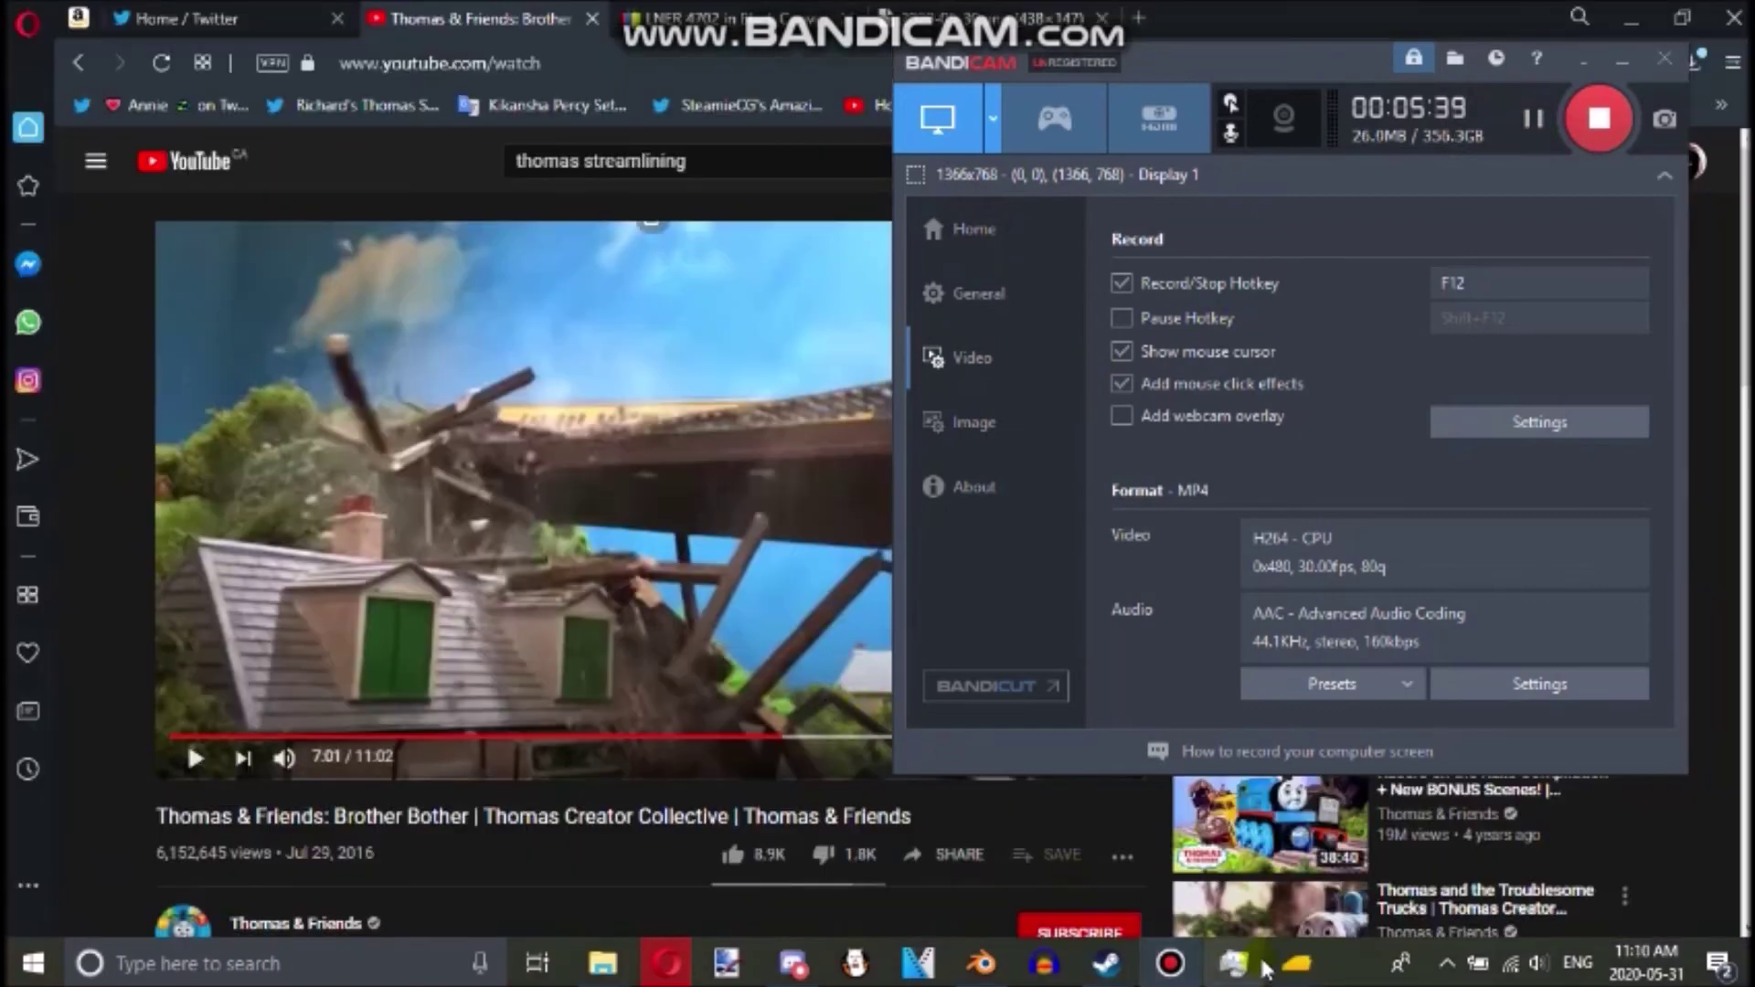
mouse_move(1297, 963)
click(1351, 823)
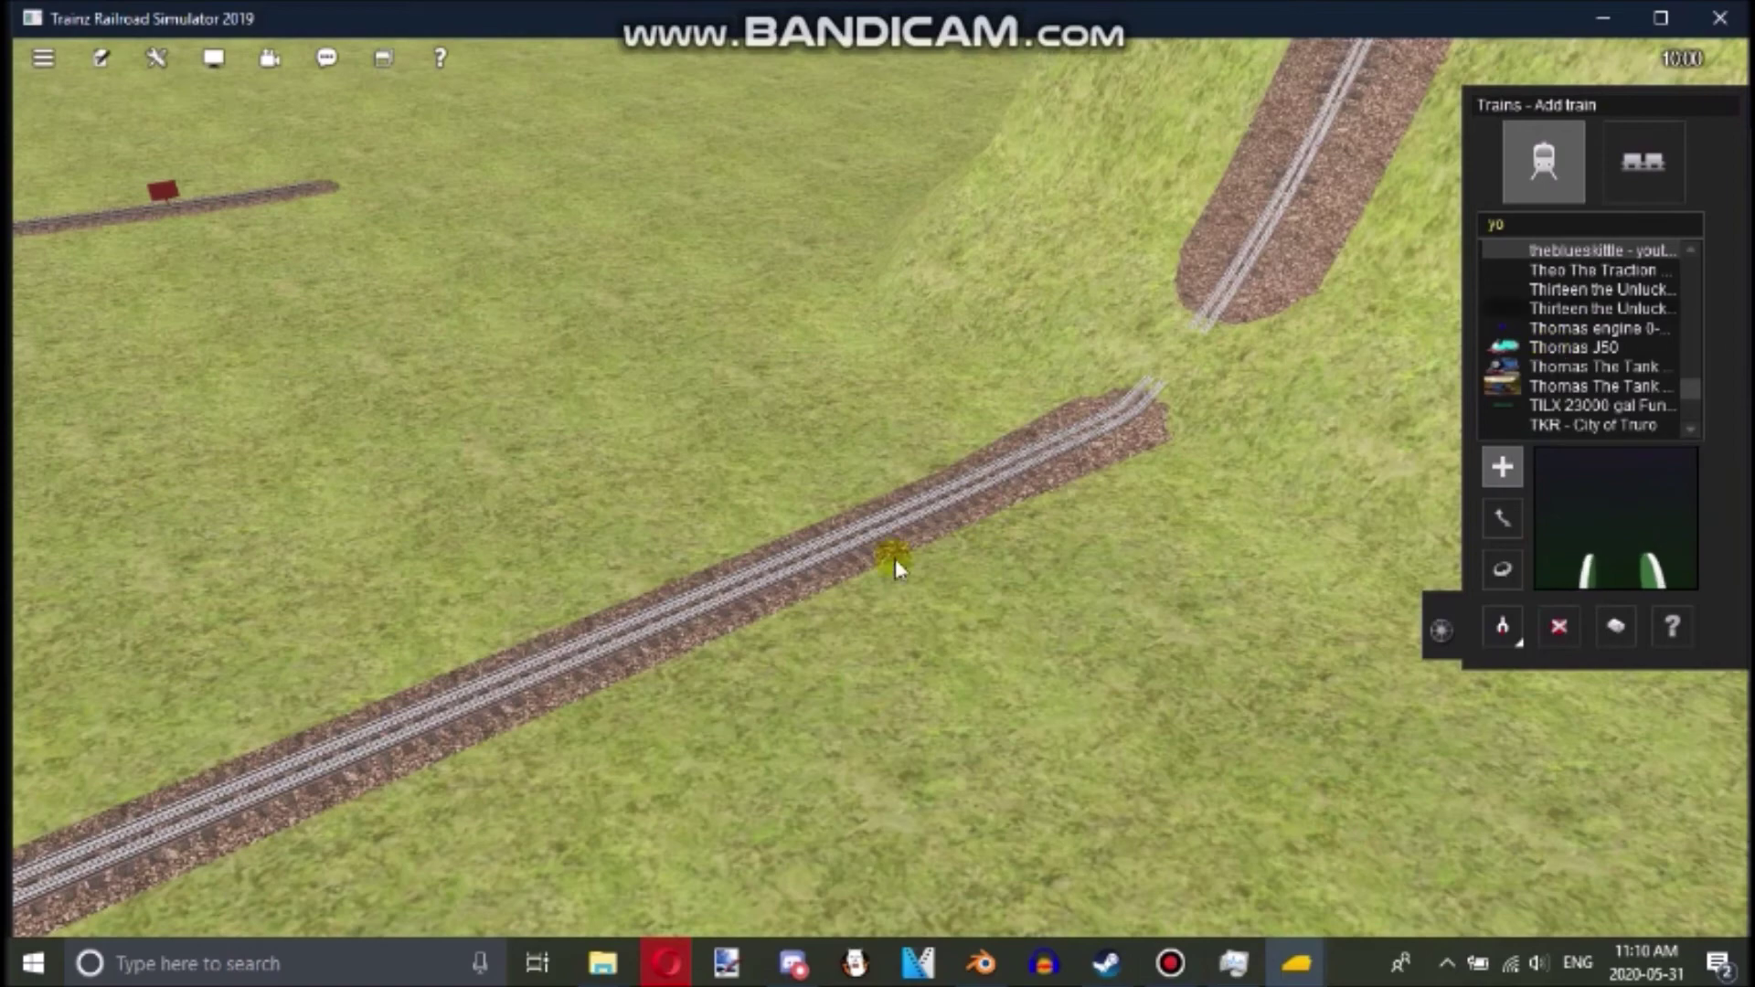
click(915, 530)
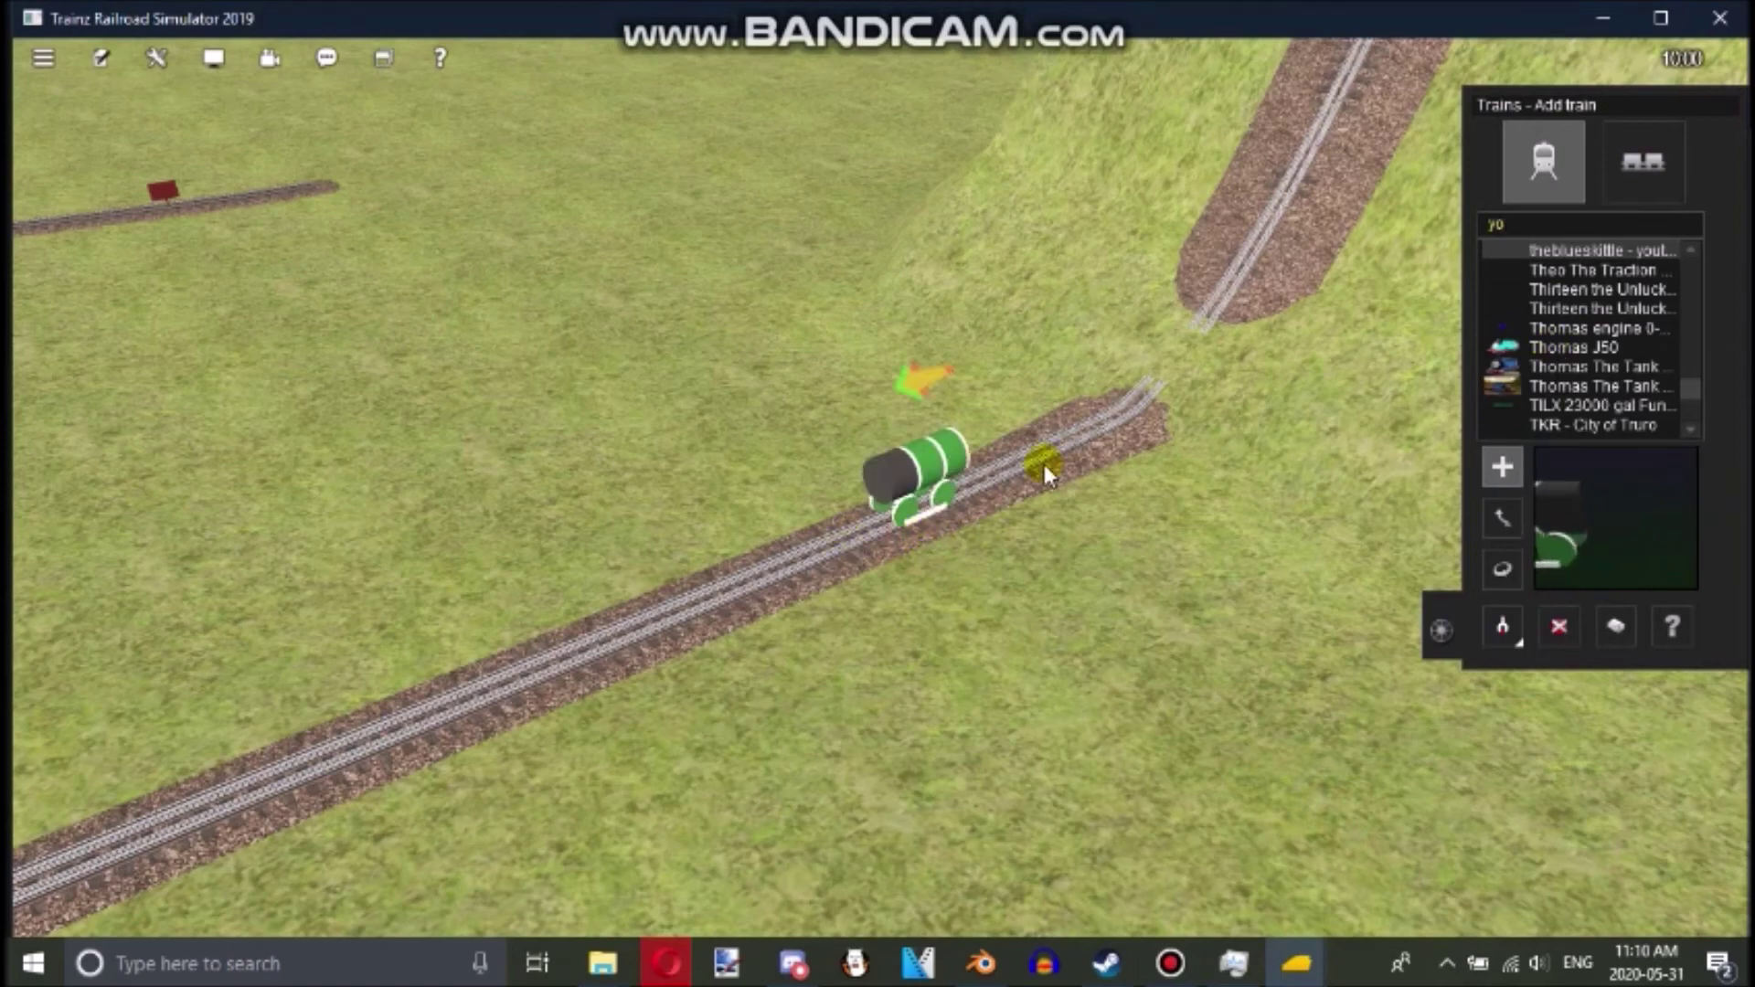
- Drive the youtube engine along the track at 75% throttle and inspect its moving wheels from several sides
scroll(1022, 486, up, 5)
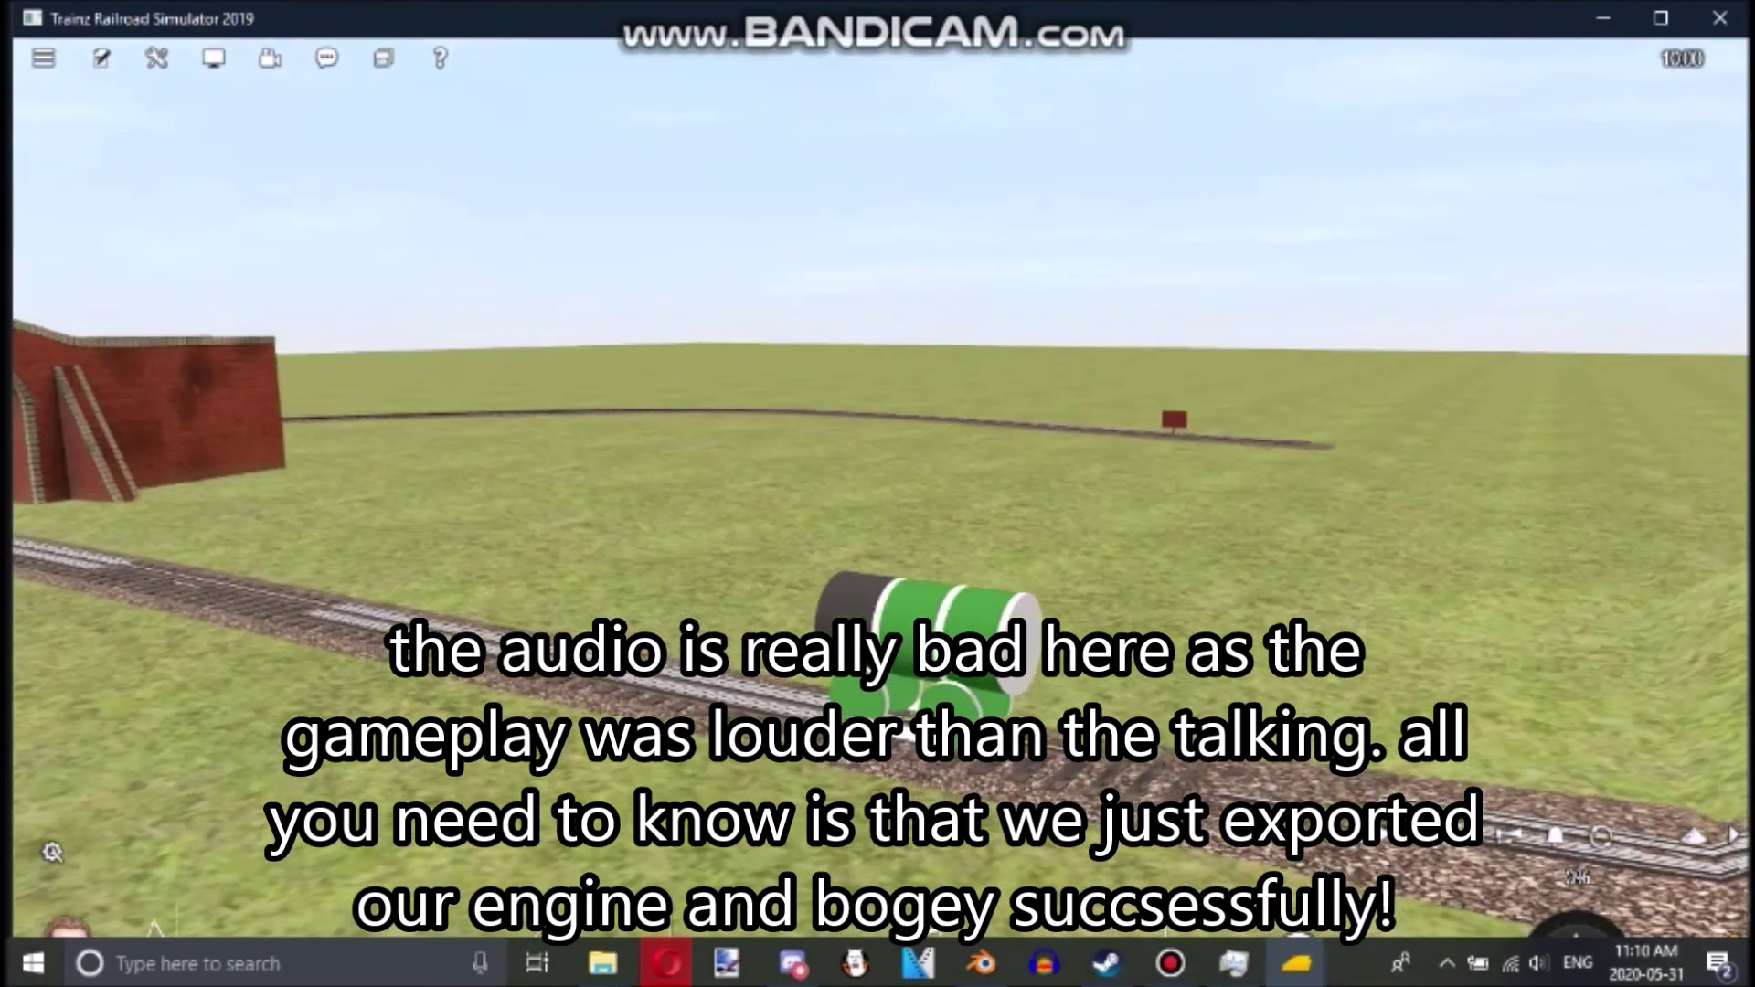
drag(412, 478, 46, 538)
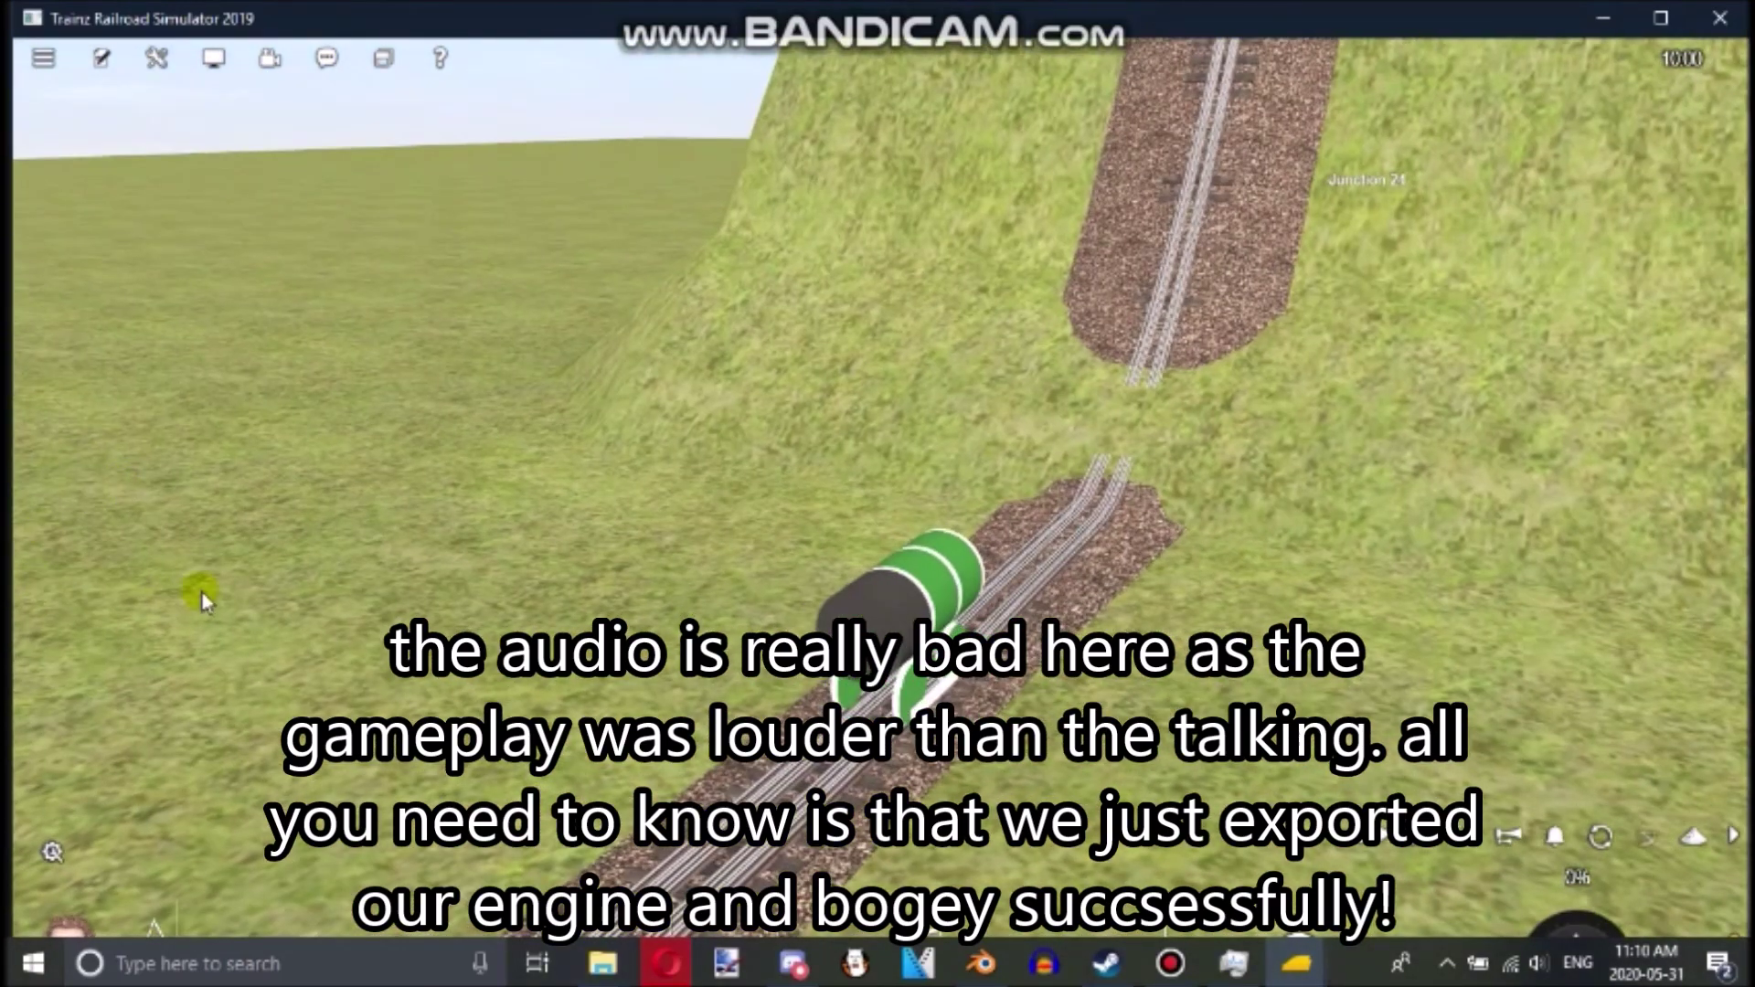
right_drag(795, 521, 549, 530)
key(w)
key(w)
key(w)
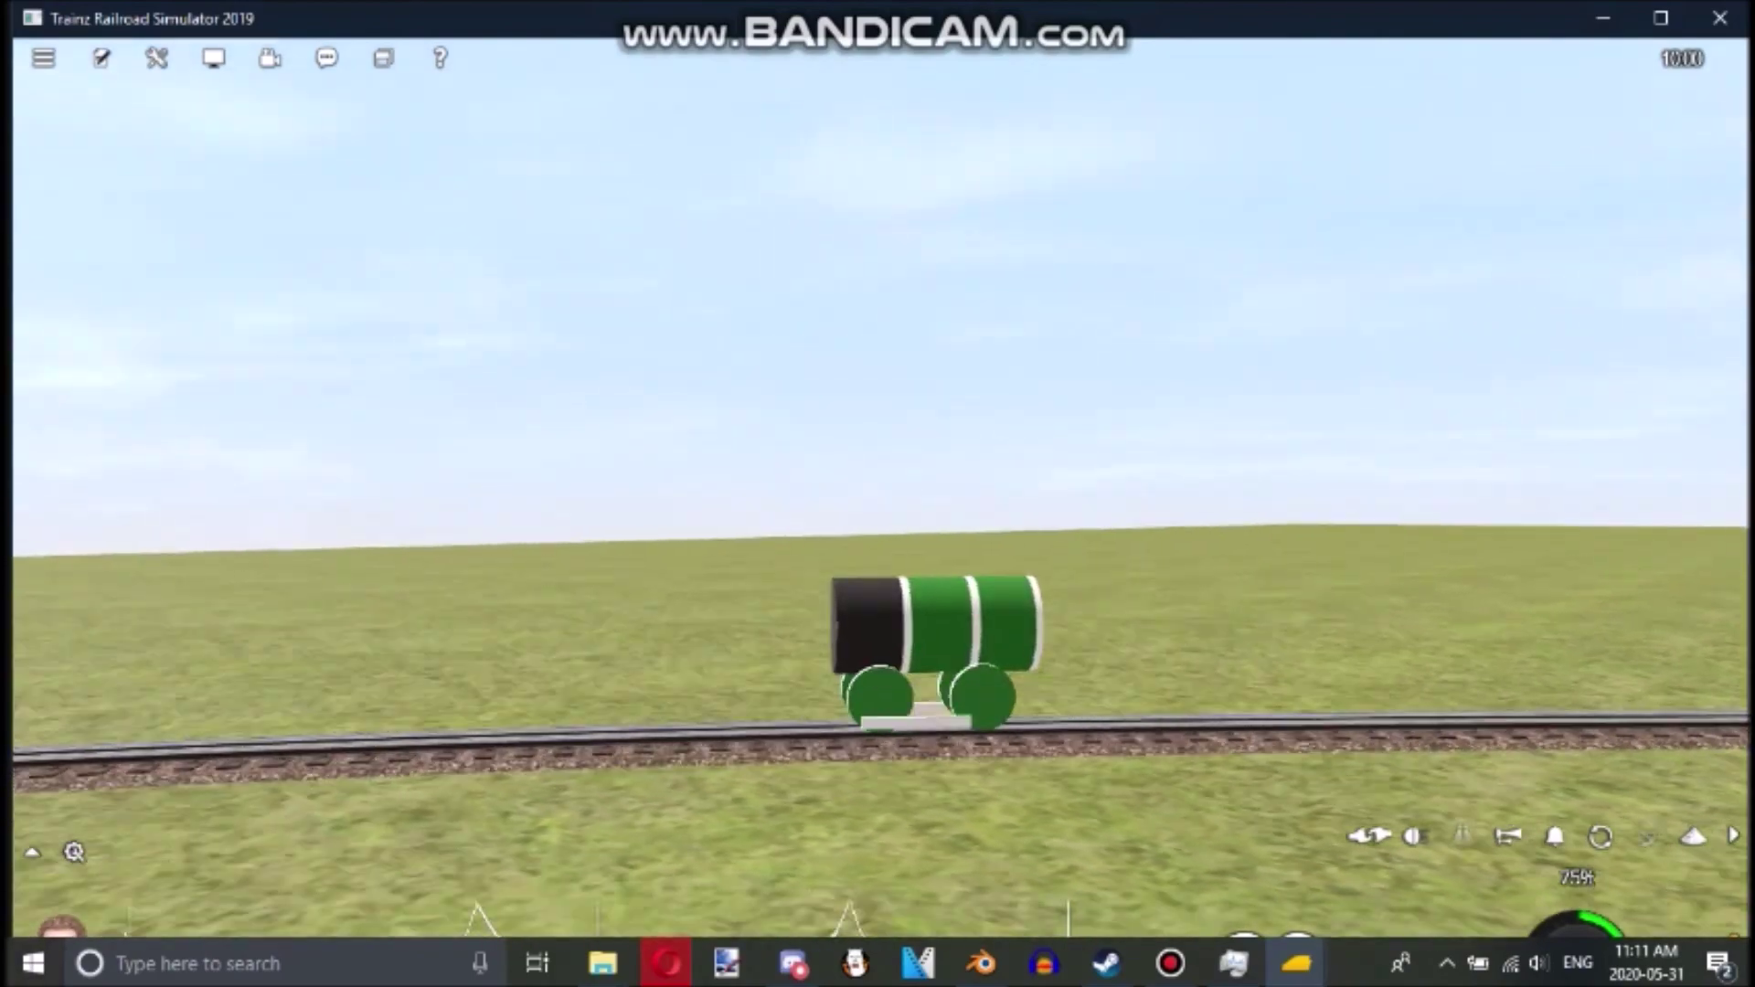
right_drag(695, 676, 793, 651)
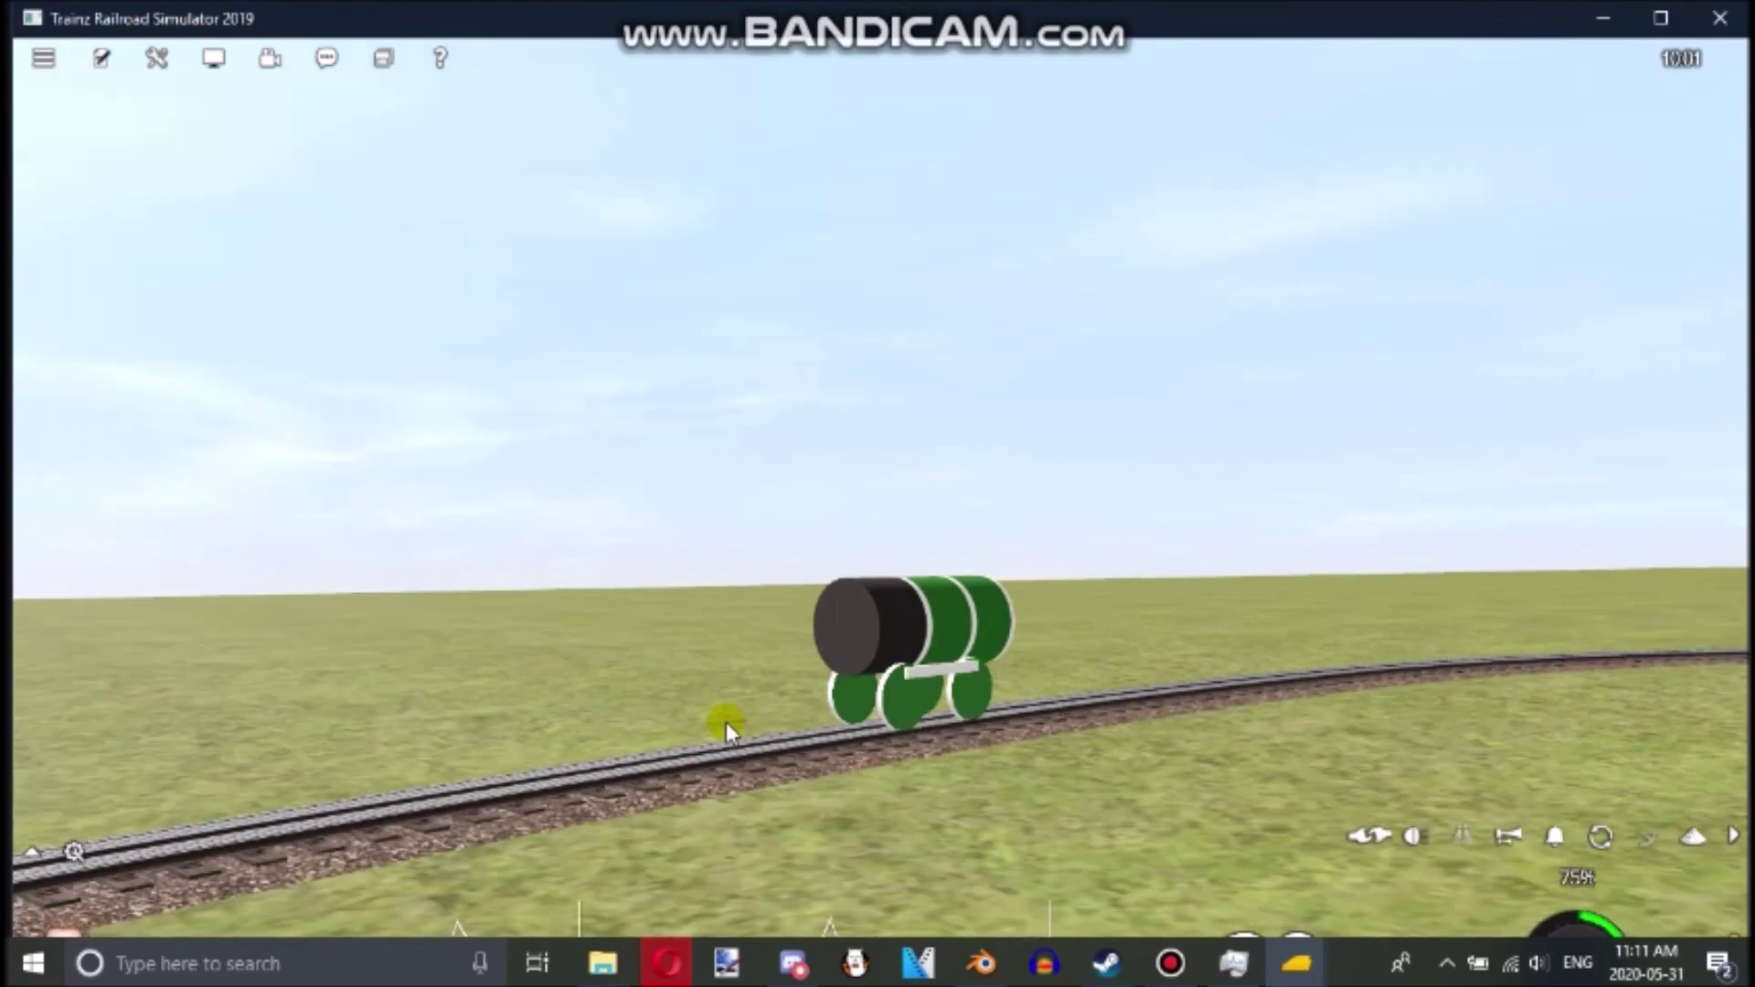
right_drag(1060, 731, 915, 739)
right_drag(893, 666, 777, 674)
right_drag(855, 632, 775, 655)
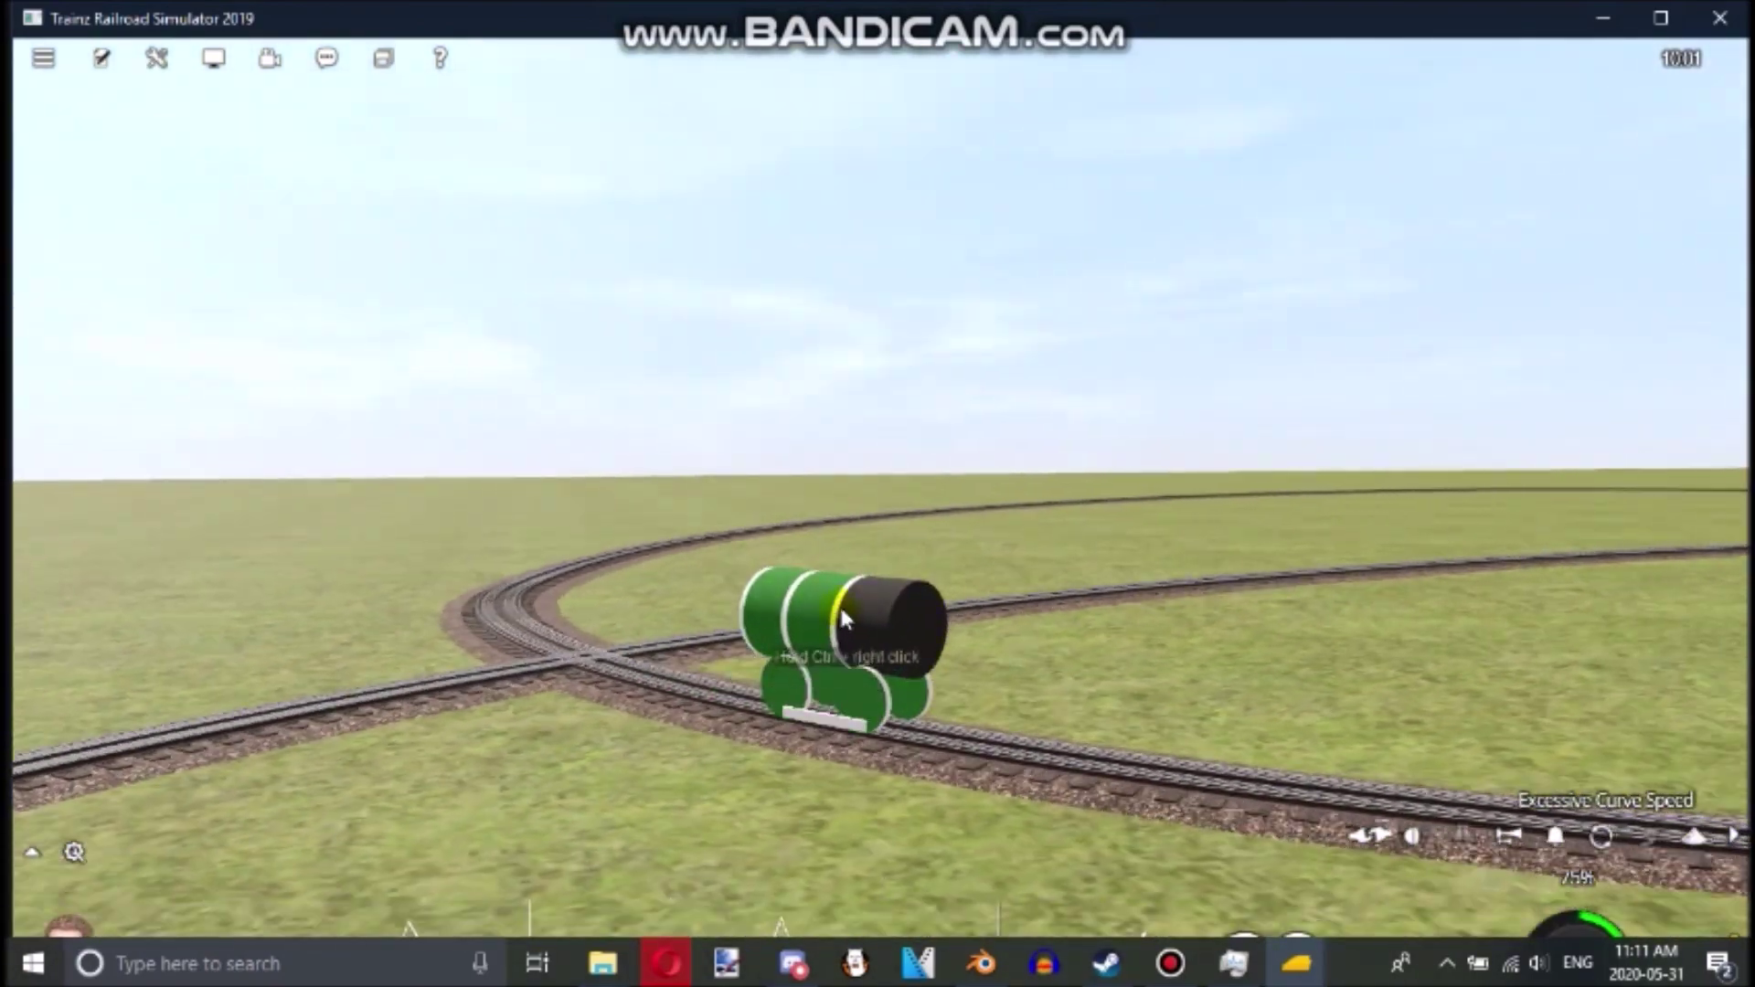
right_drag(1112, 654, 1225, 860)
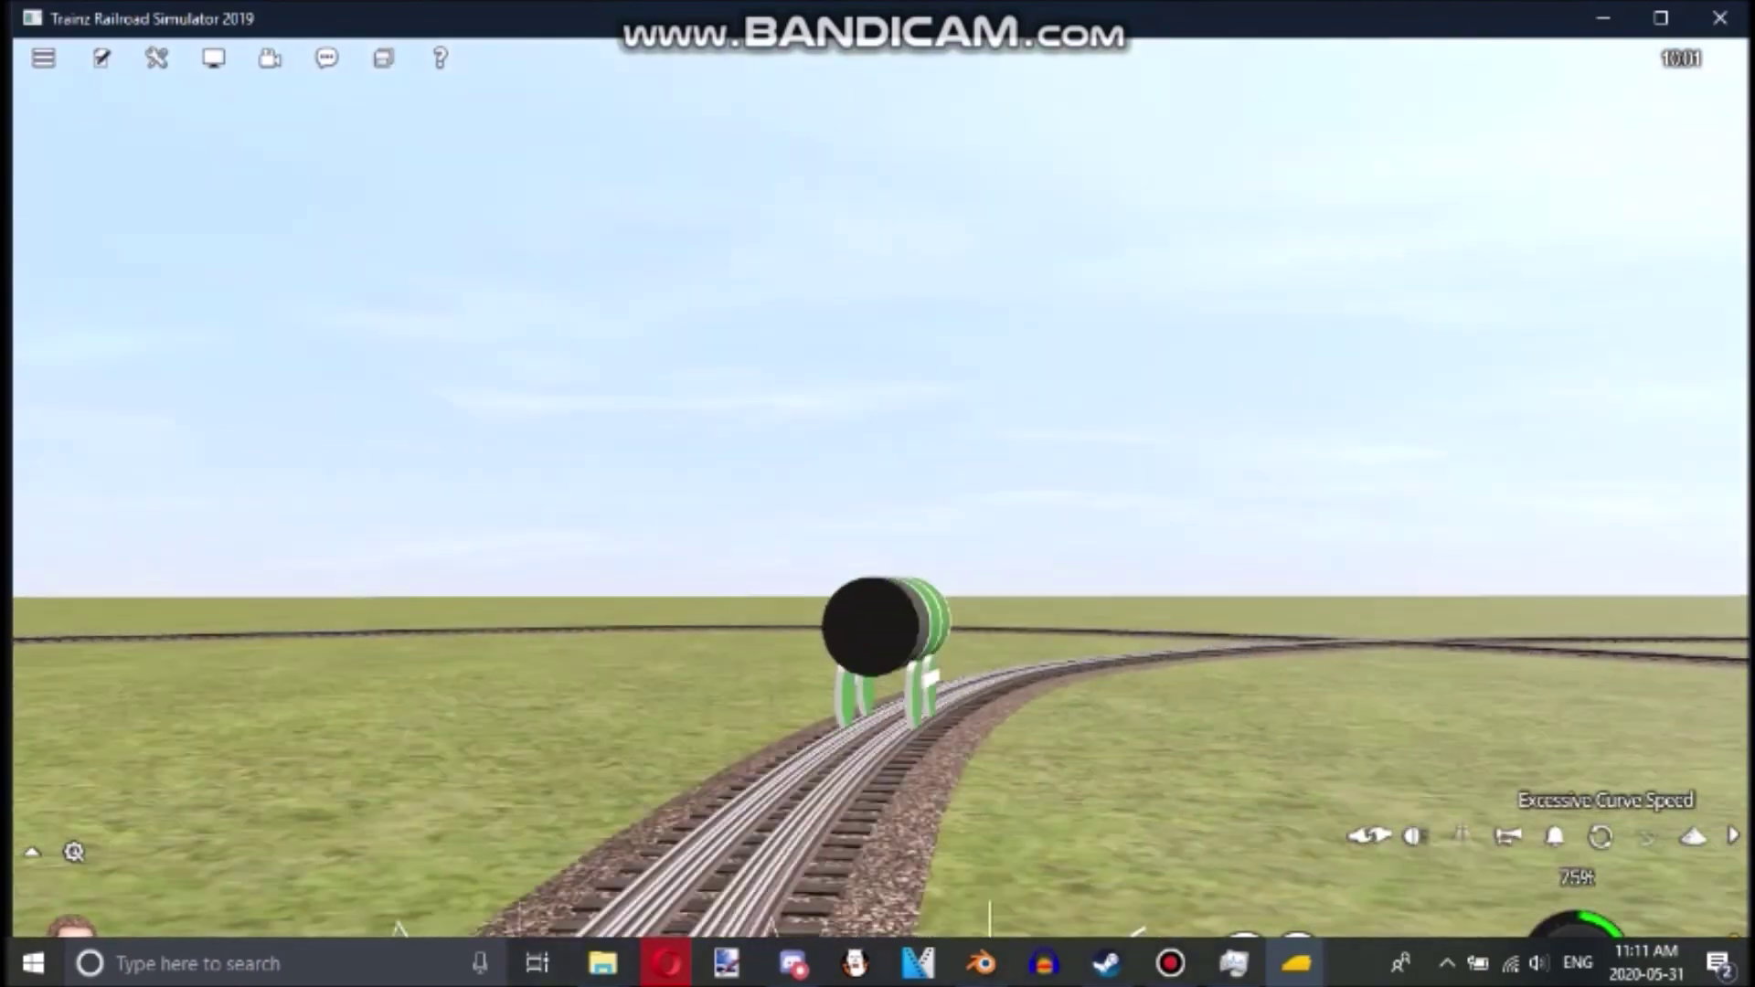